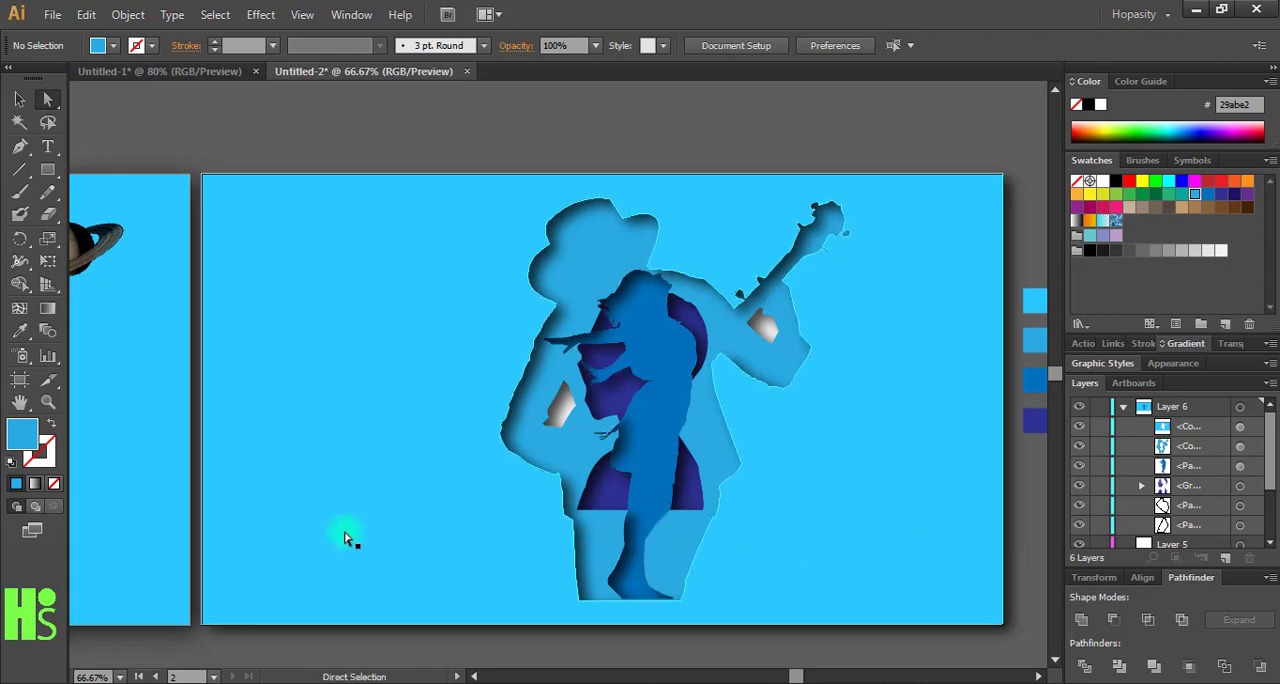
- Create a new landscape RGB document measuring 1280 by 720 pt
drag(252, 502, 226, 512)
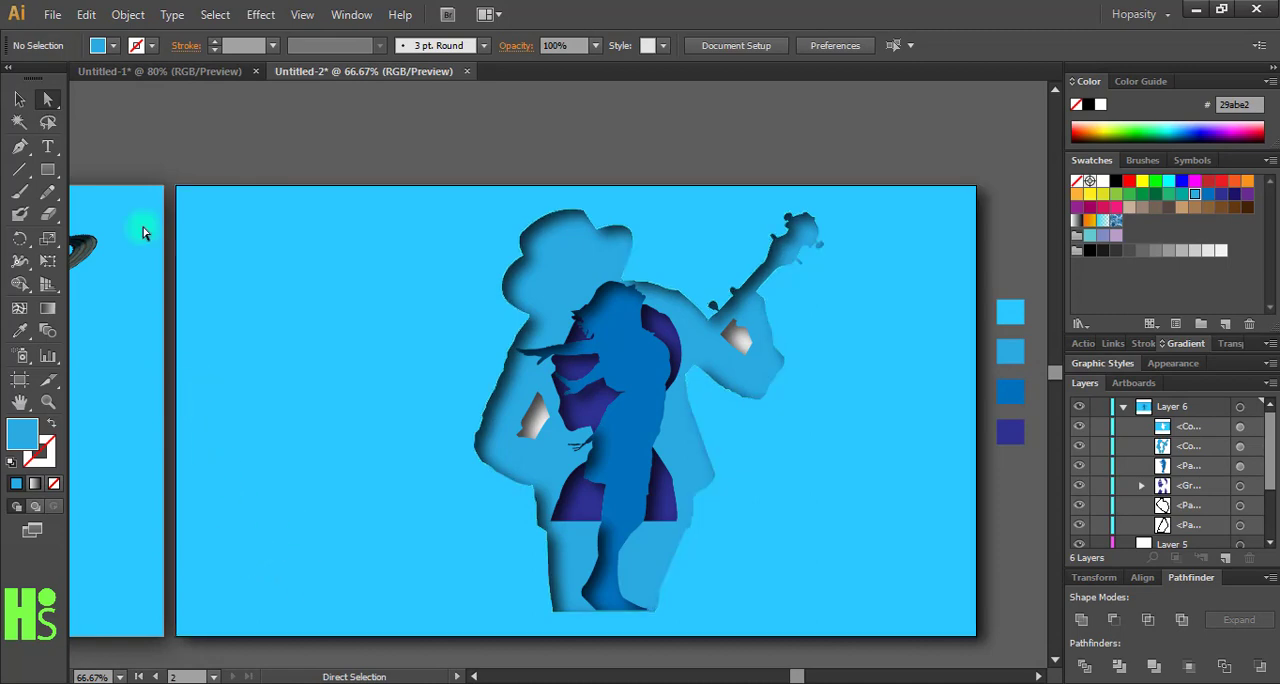
click(51, 15)
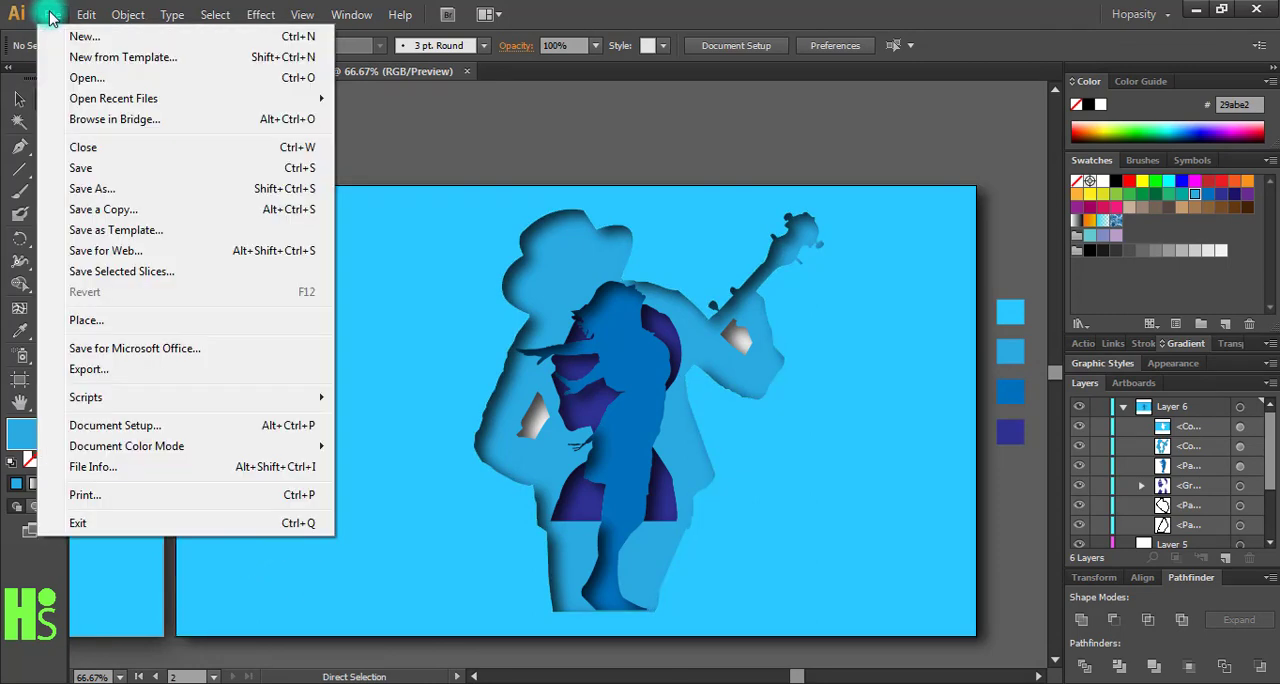
click(84, 36)
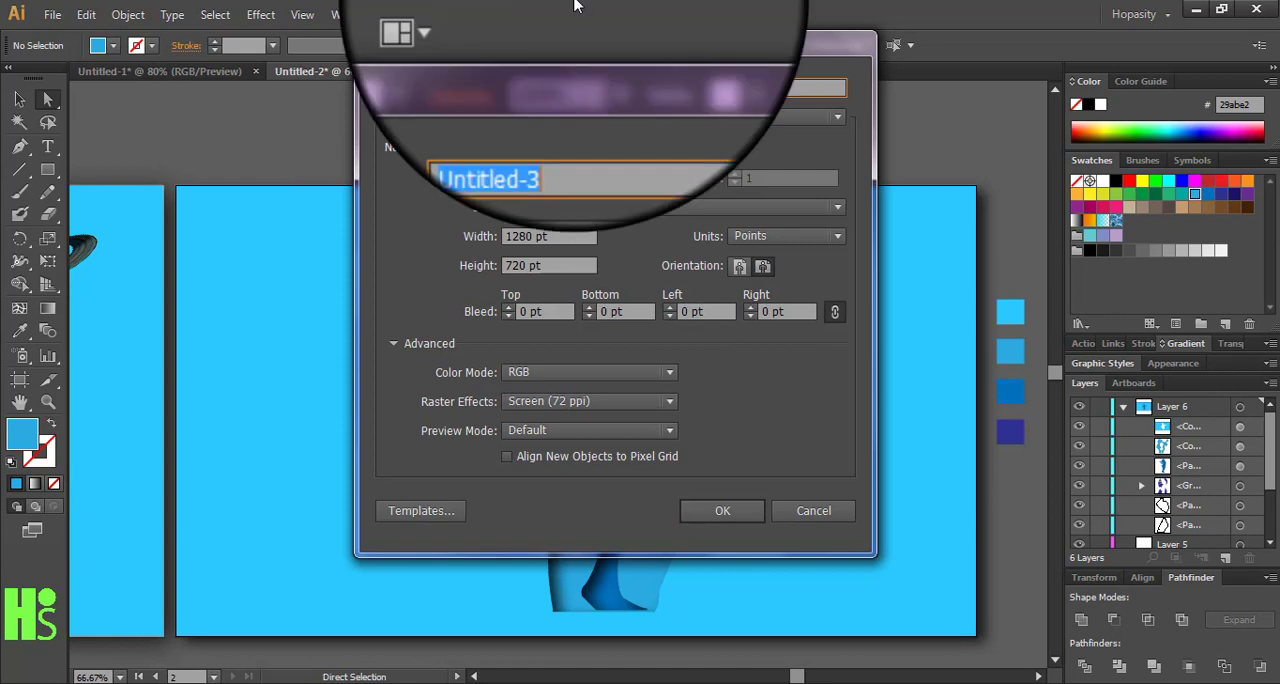
drag(573, 34, 544, 74)
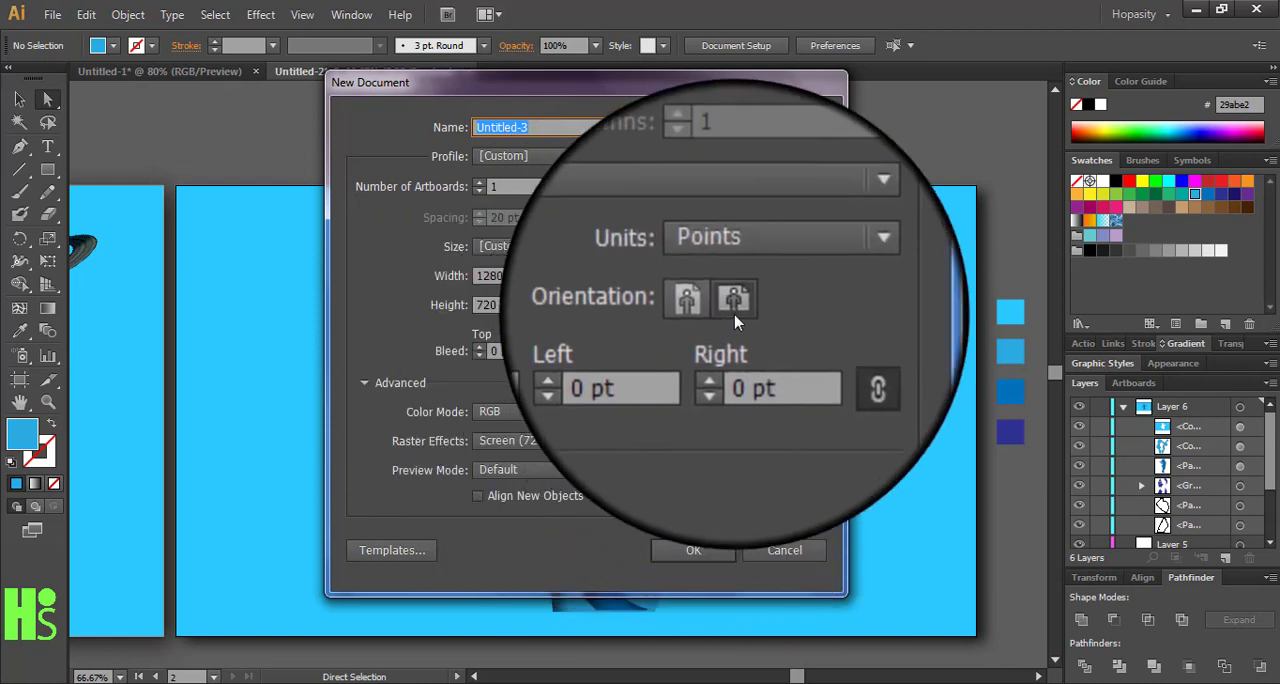
click(707, 554)
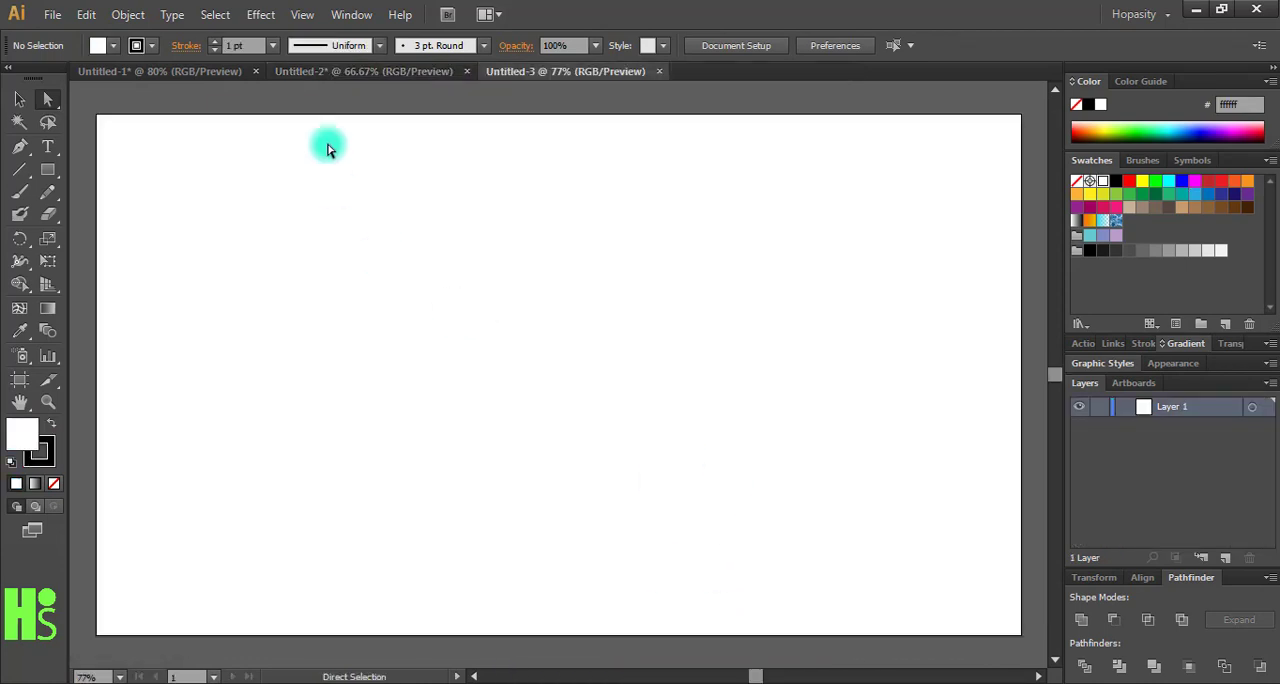
- Copy the four blue colour squares from Untitled-2 and paste them into Untitled-3
click(294, 69)
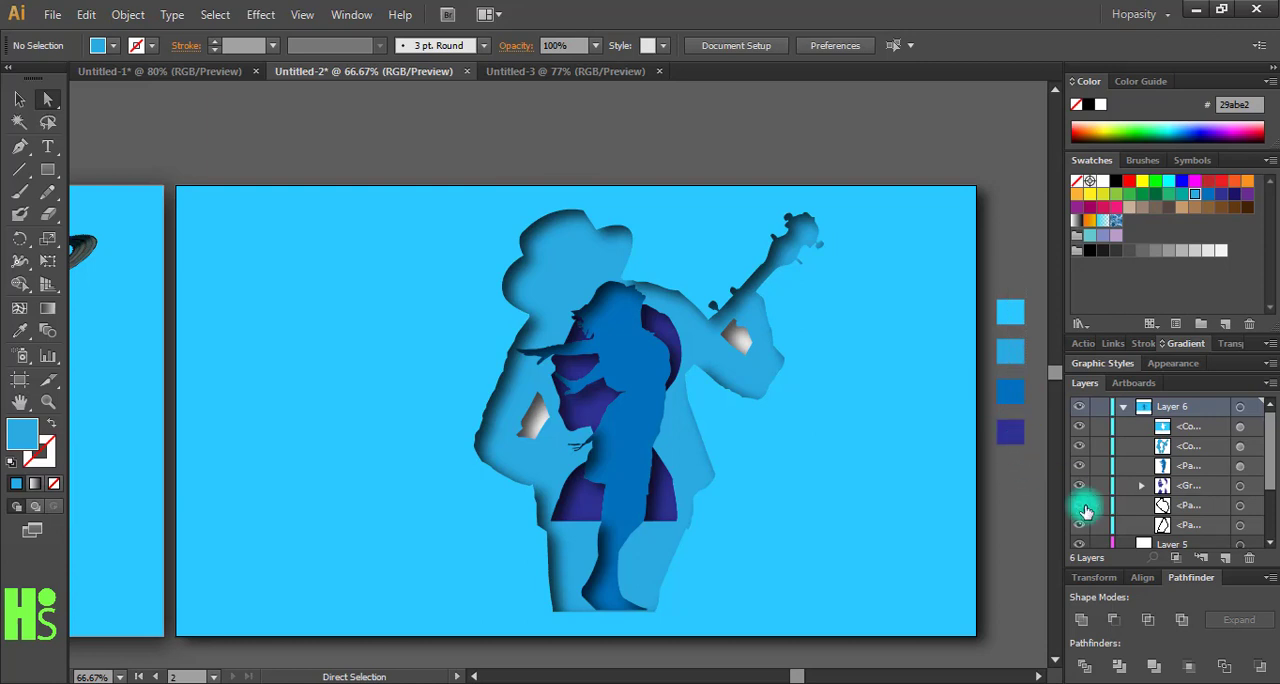
scroll(1274, 480, down, 3)
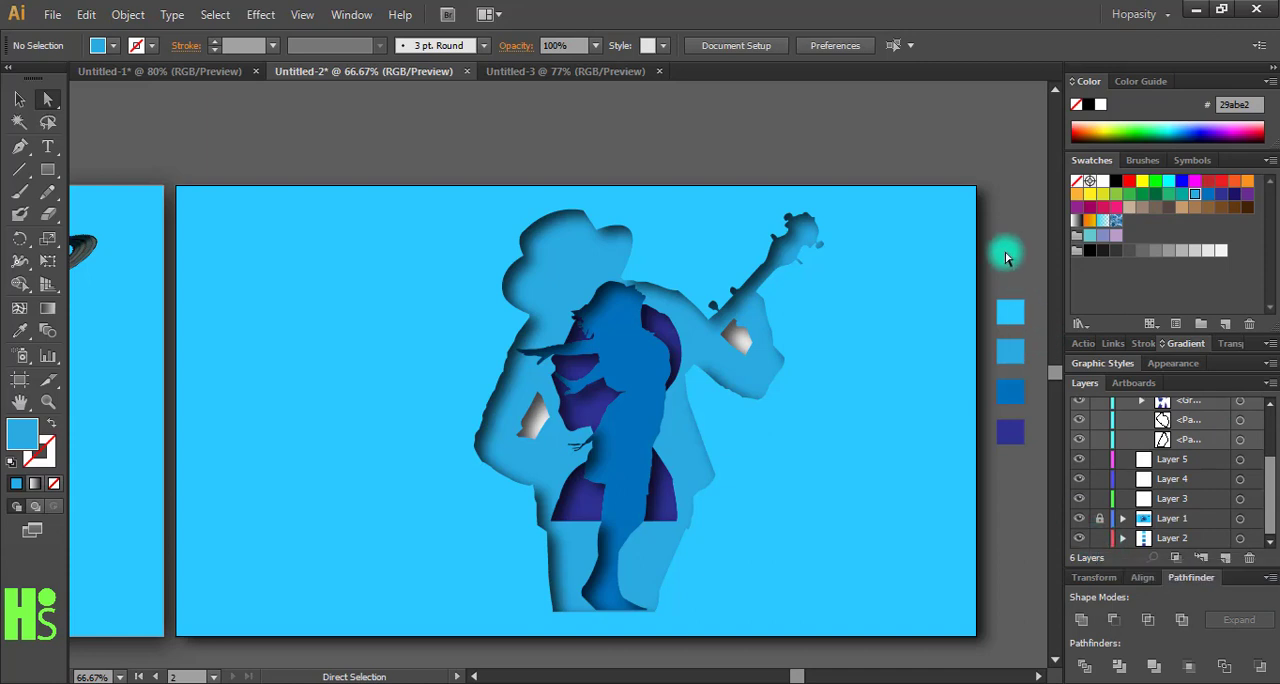
drag(1006, 252, 1030, 462)
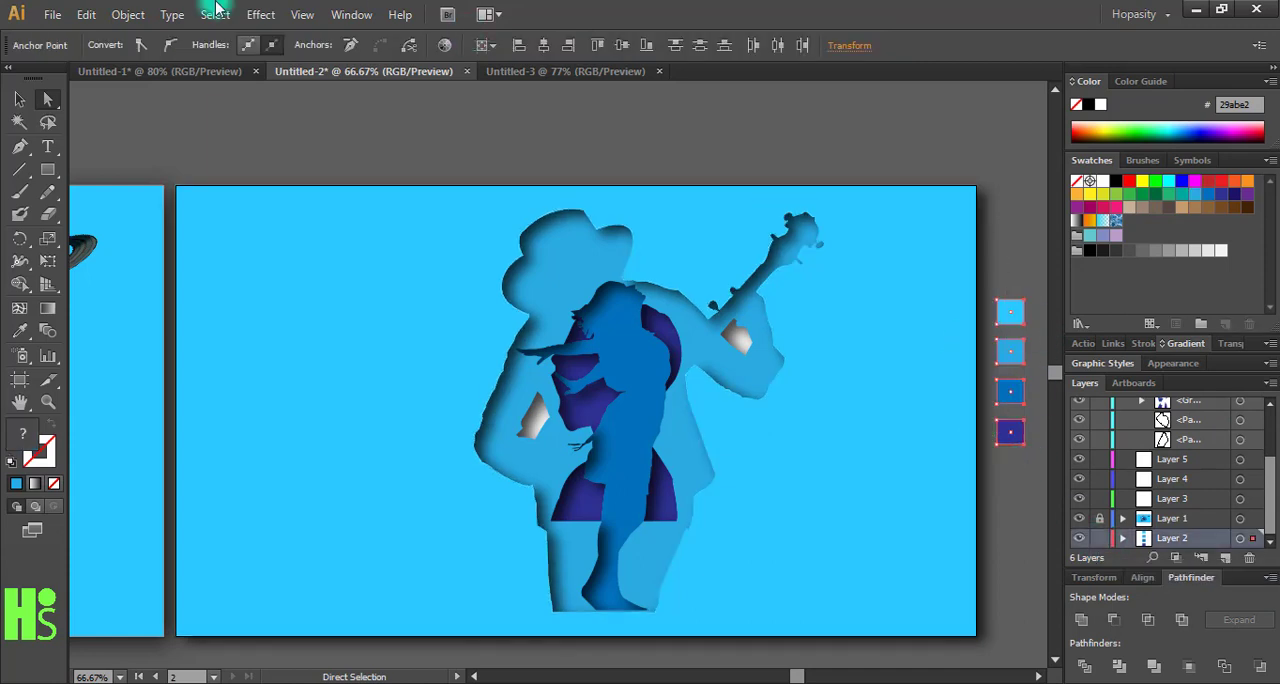
click(86, 14)
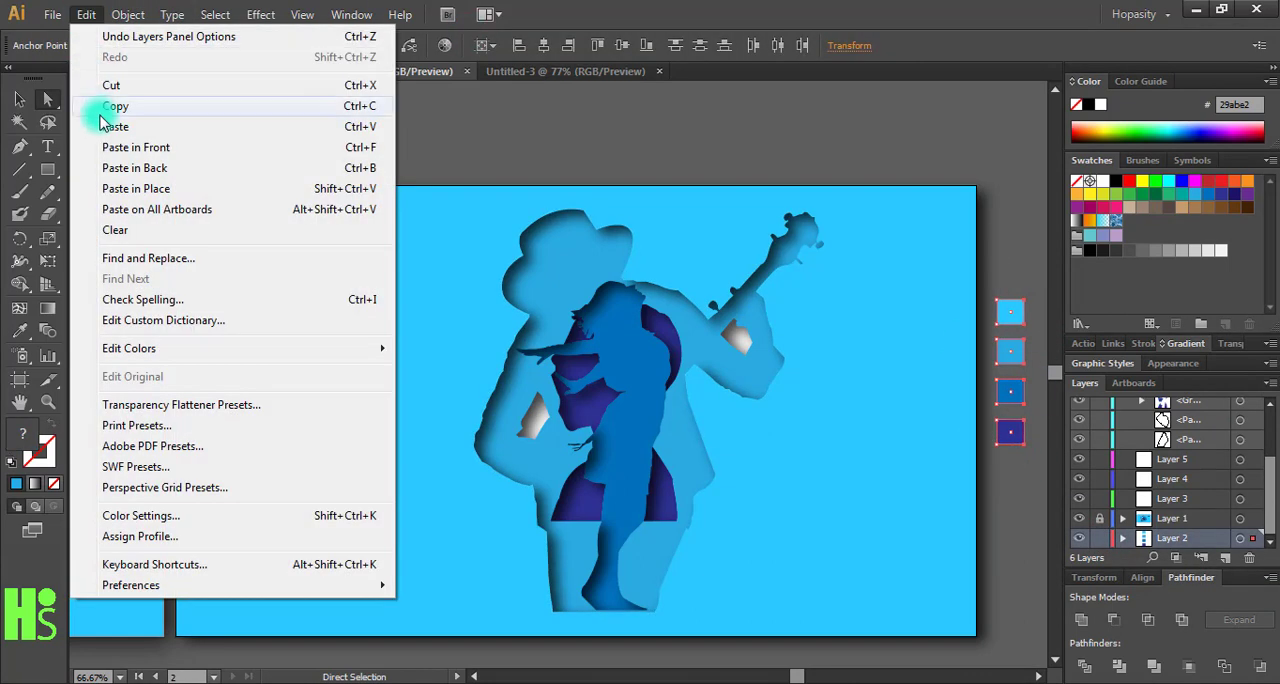
click(101, 112)
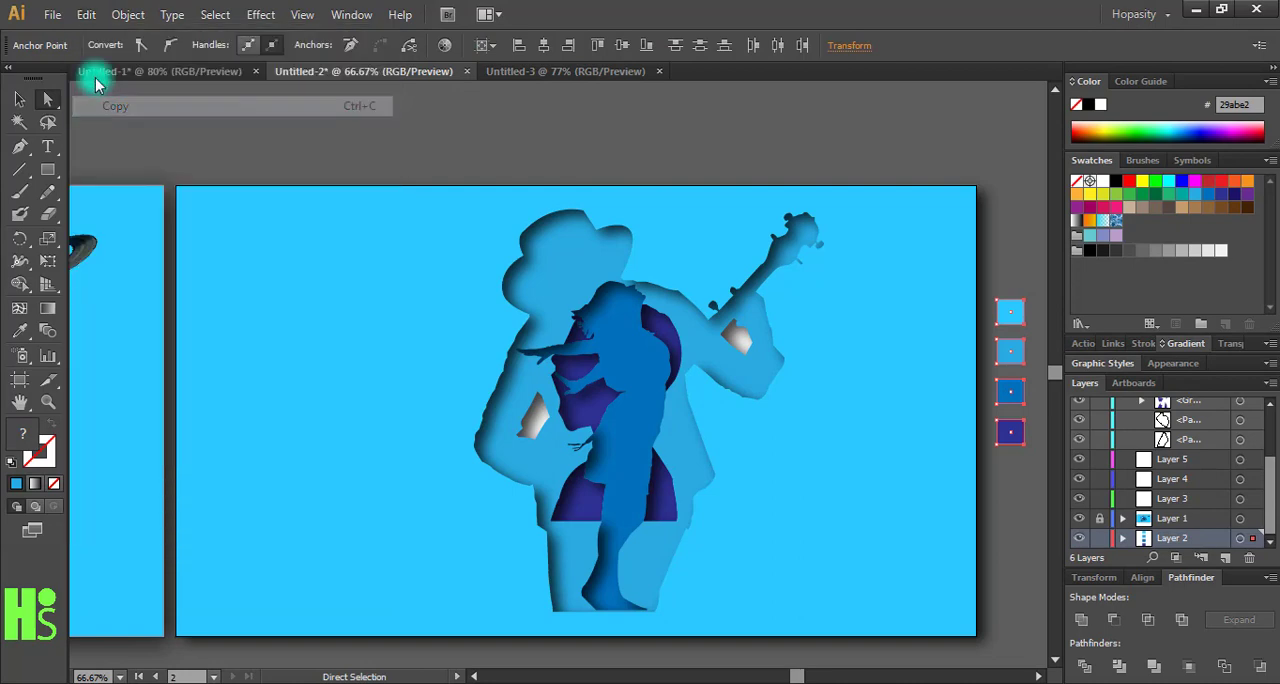
click(525, 74)
click(86, 14)
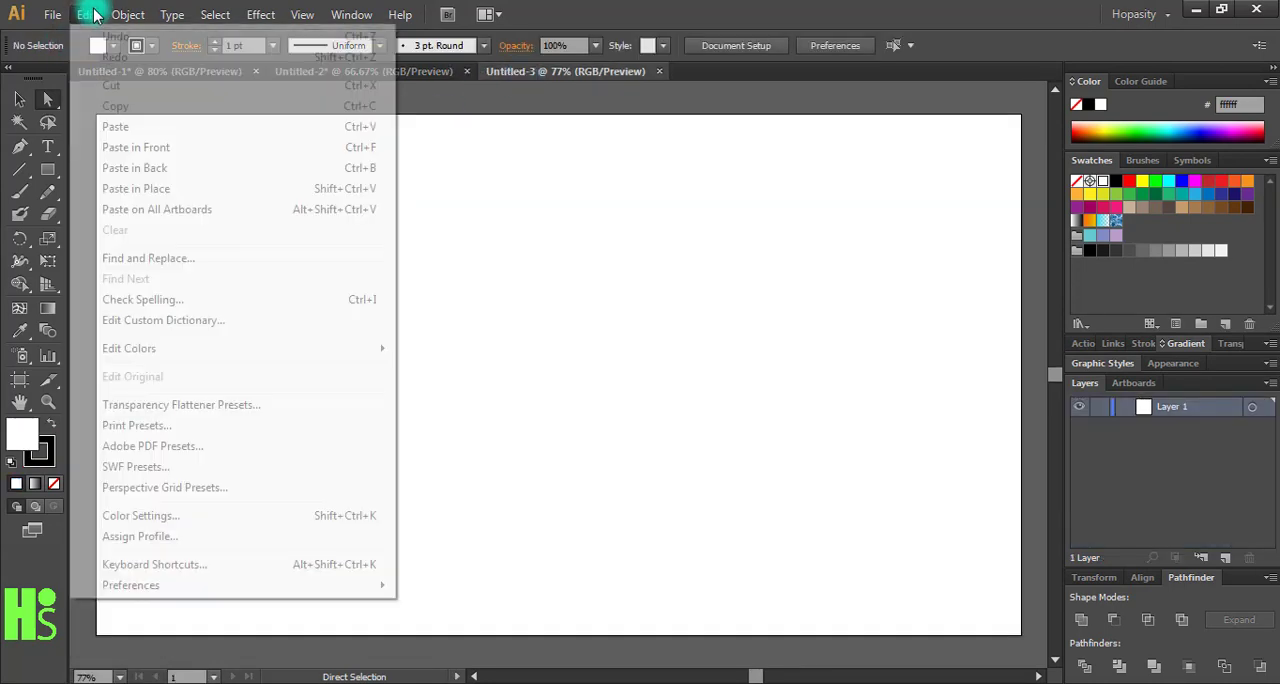
click(113, 127)
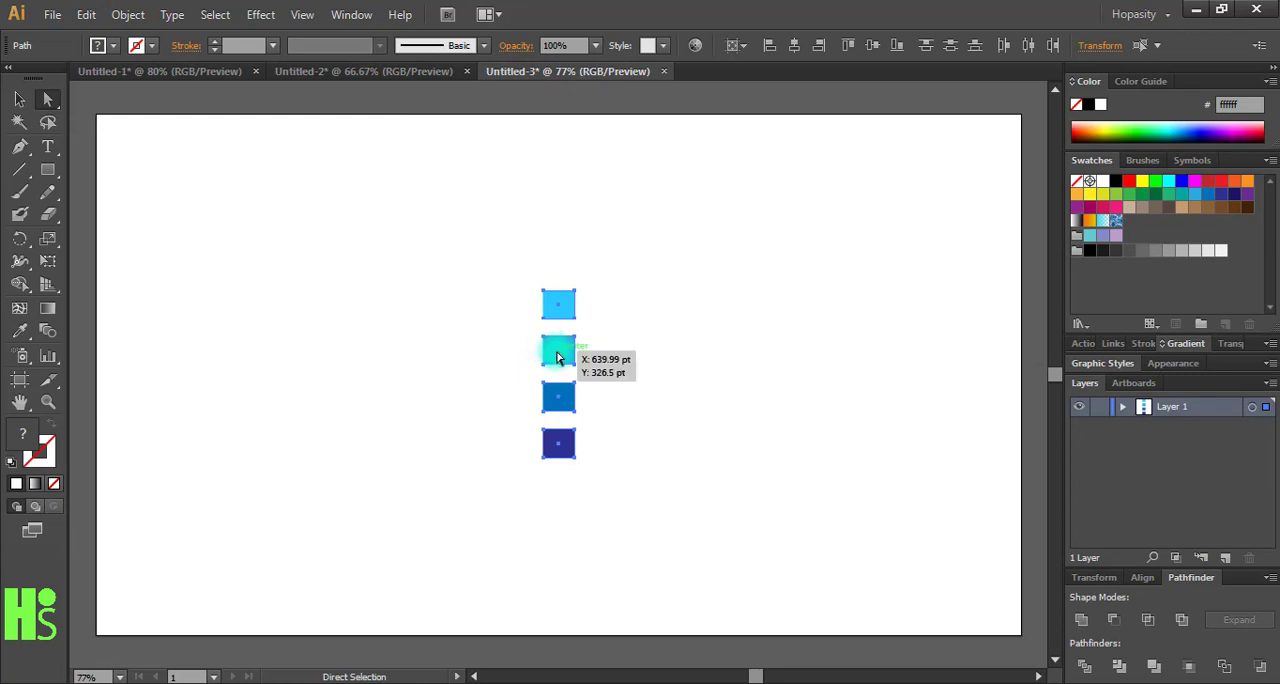
- Move the four pasted colour squares off the artboard, just beyond its right edge, and deselect them
key(ctrl+1)
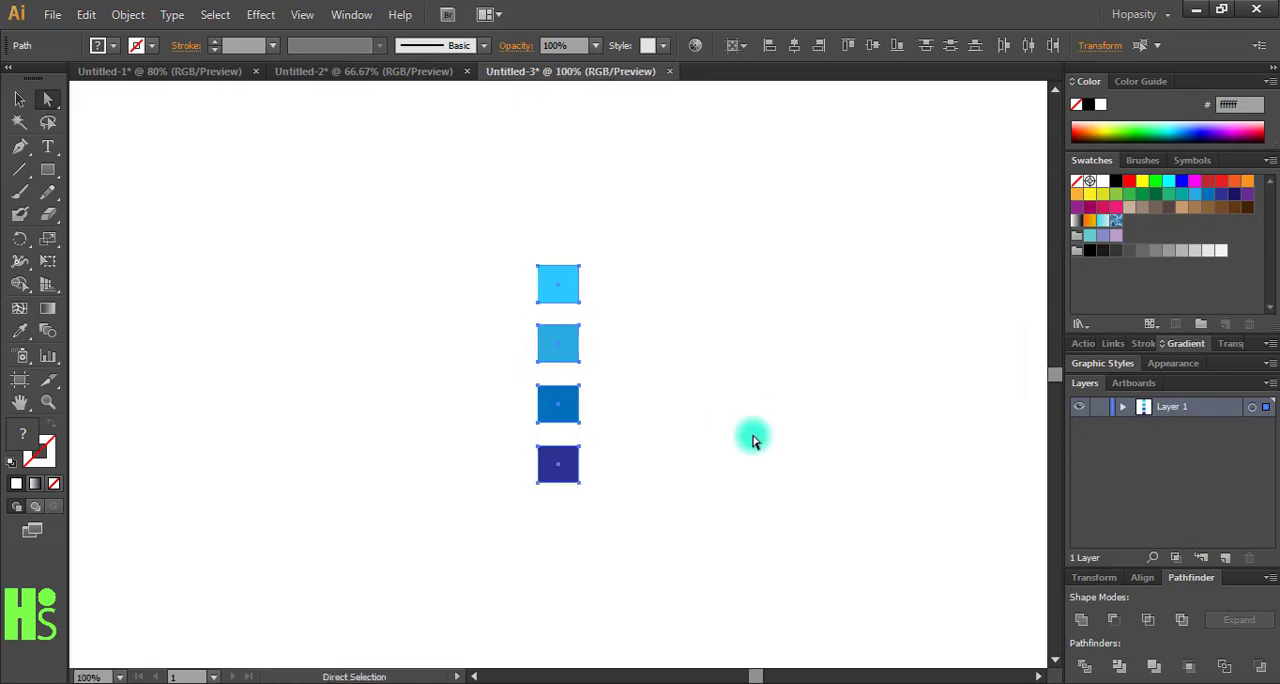
key(ctrl+minus)
key(ctrl+minus)
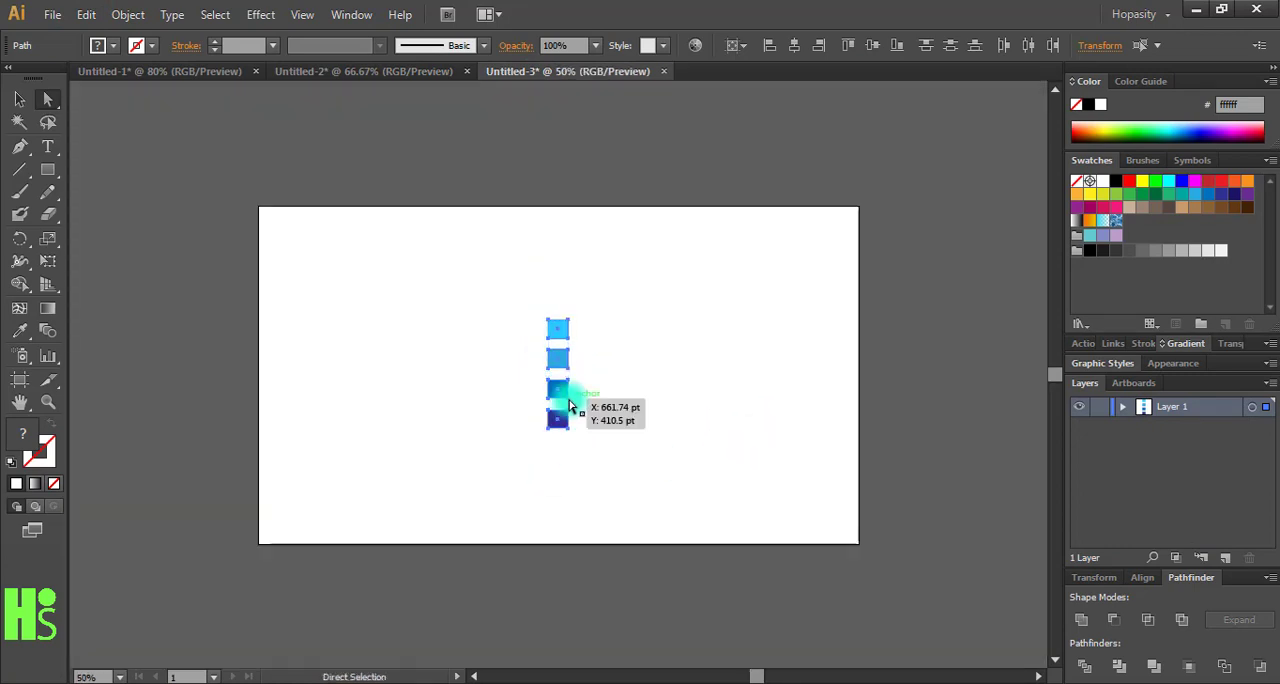
drag(557, 372, 898, 378)
click(909, 451)
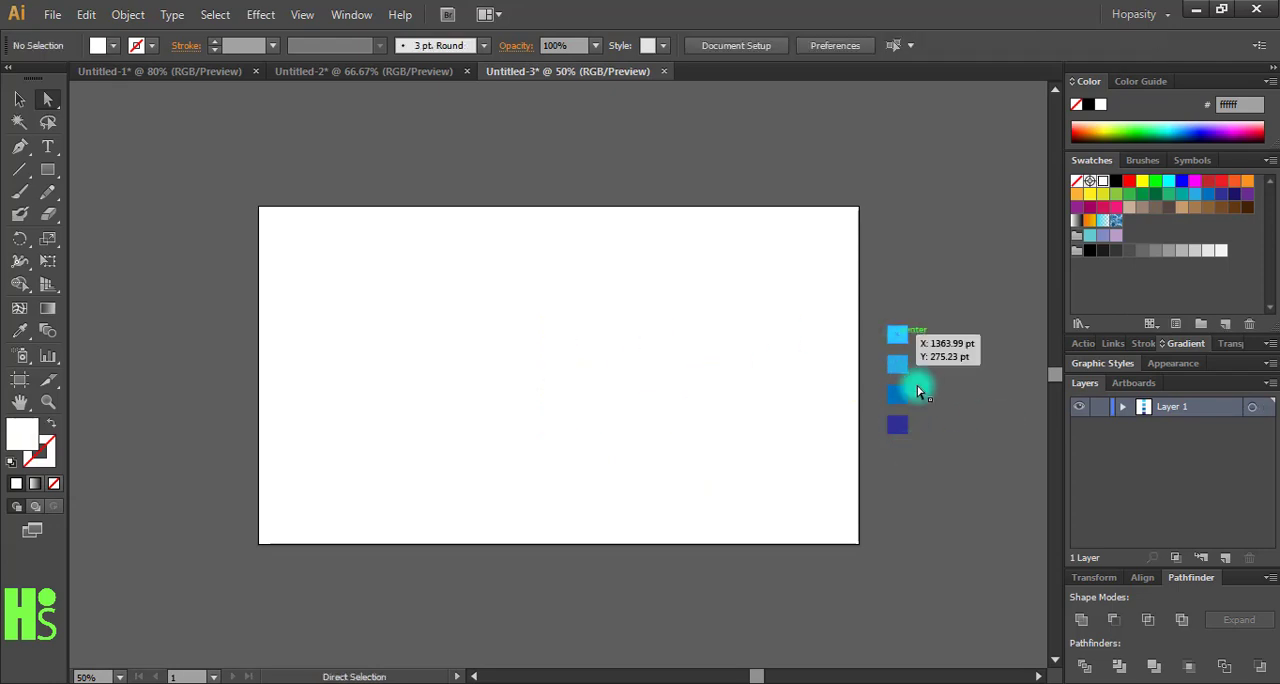
- Add a new layer and place musician-349790_1920.jpg on it, positioning the photo so the musician lies over the artboard
click(1225, 559)
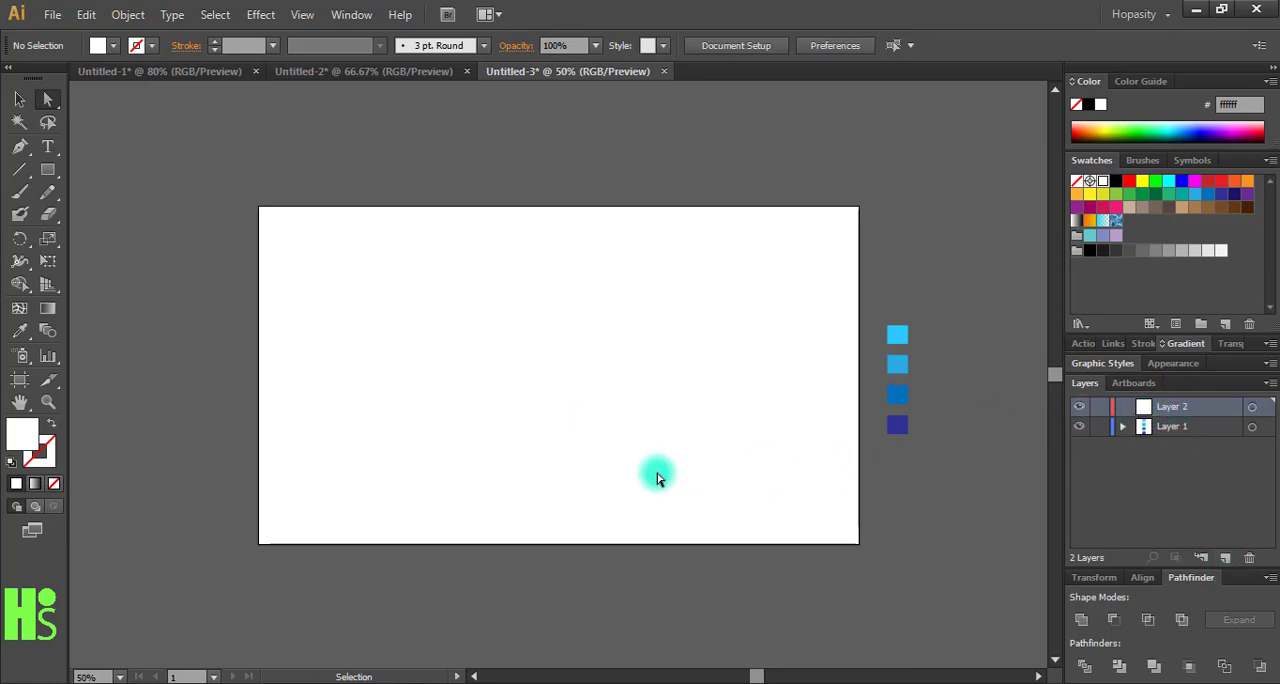
key(ctrl+plus)
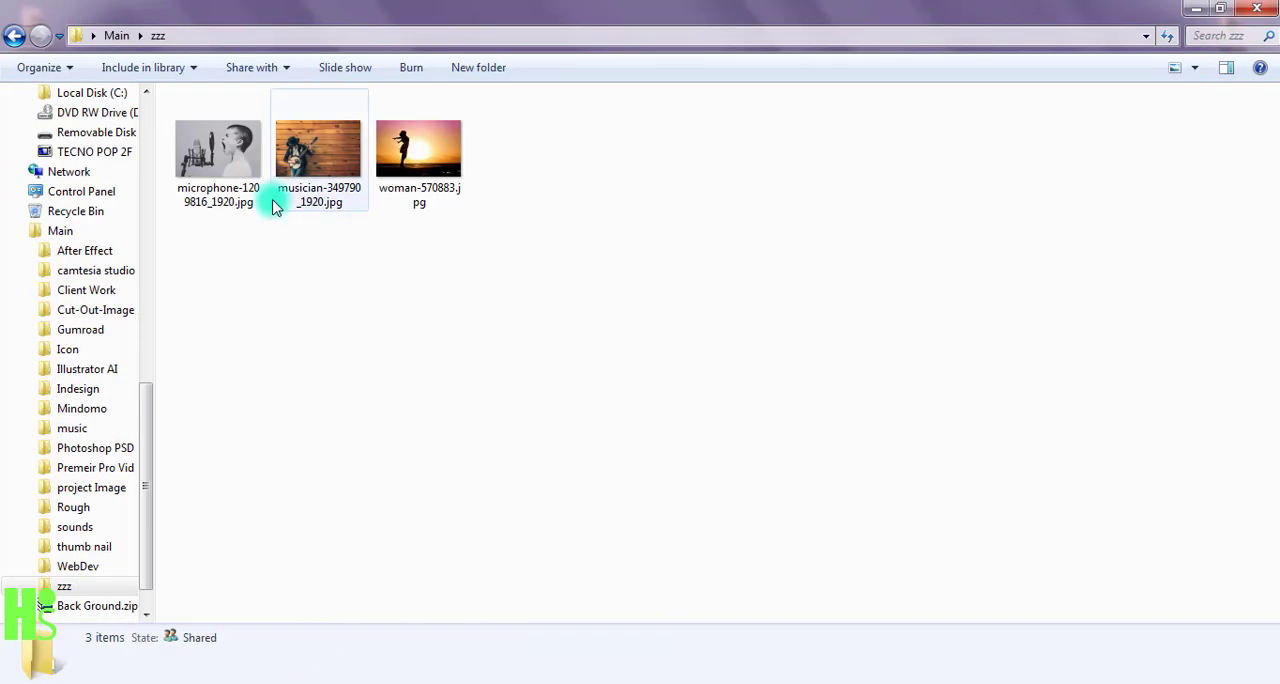
drag(287, 187, 517, 417)
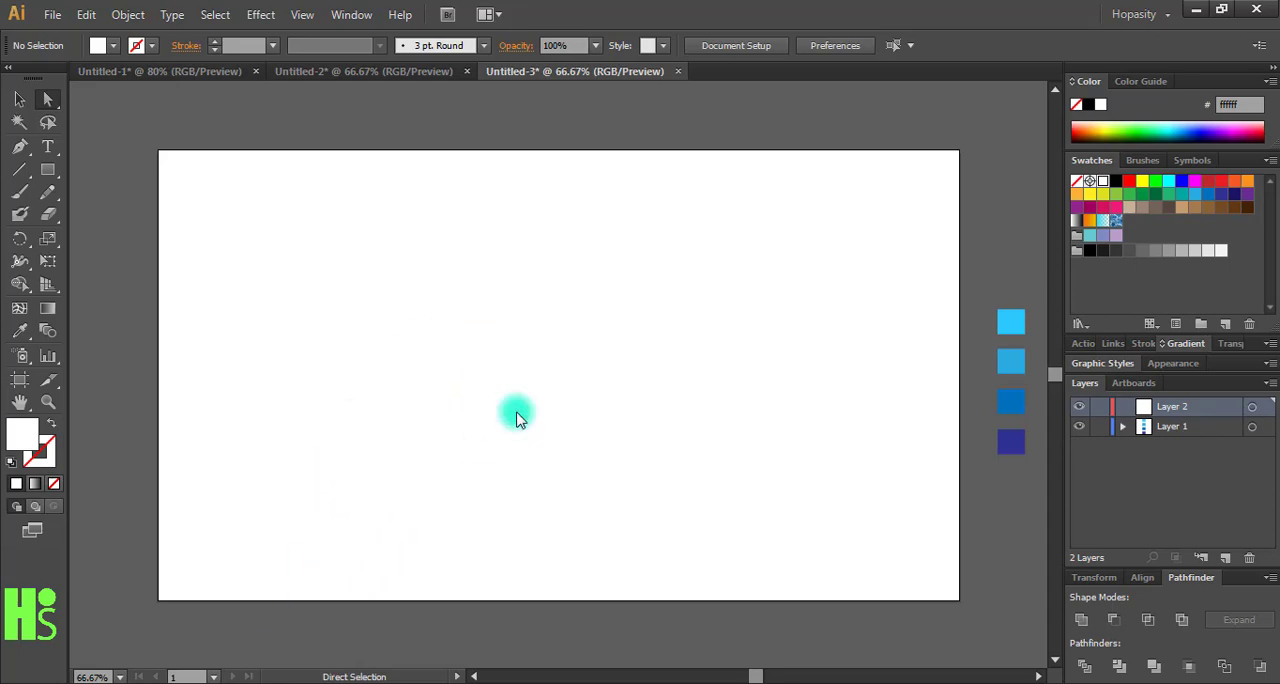
drag(565, 366, 688, 296)
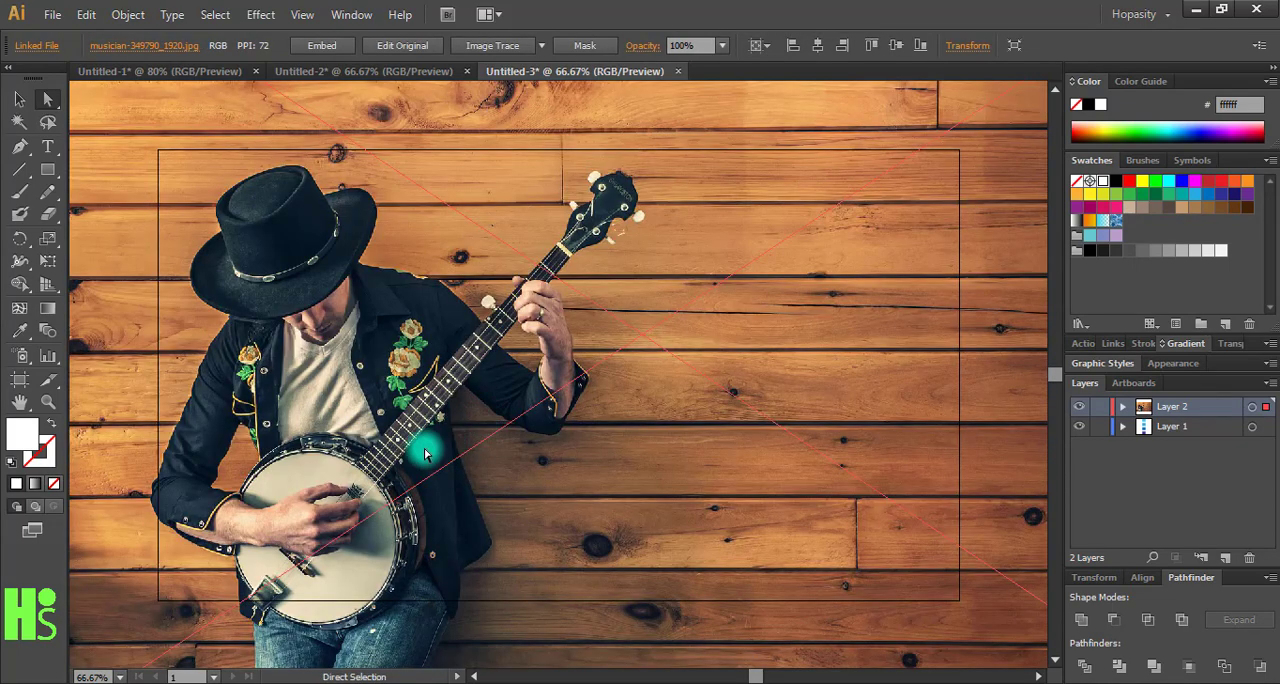
drag(423, 449, 515, 429)
drag(420, 431, 439, 431)
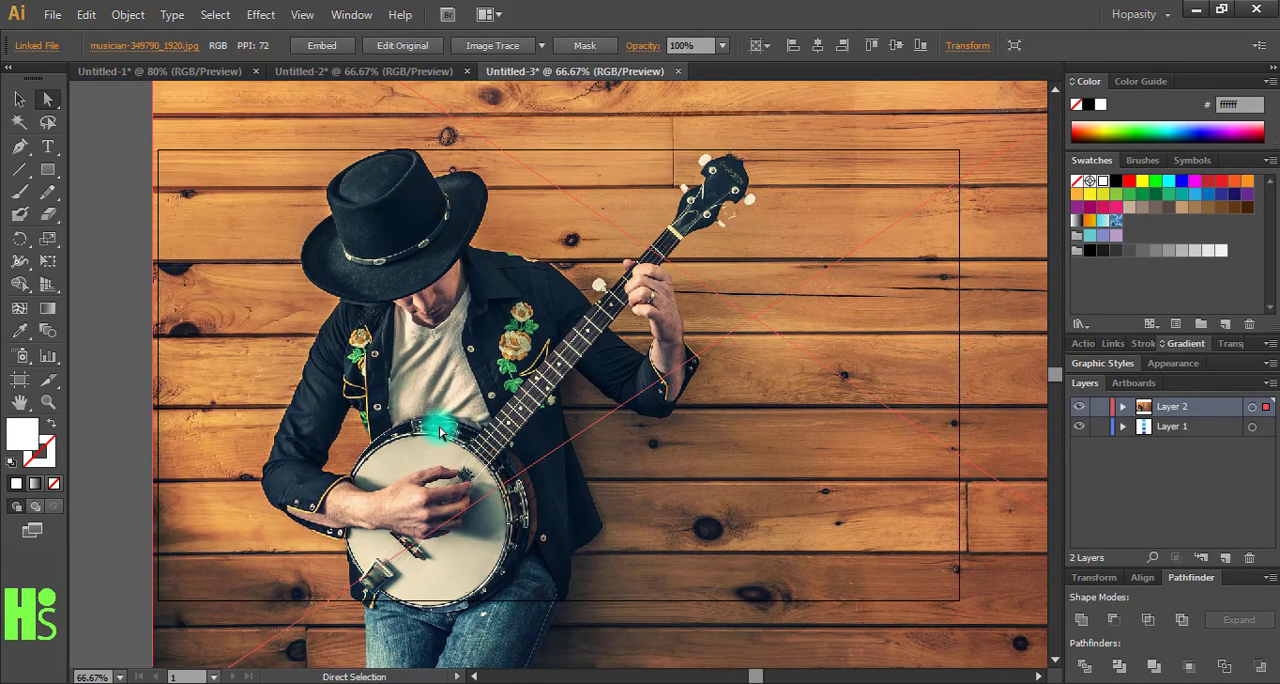
- Start a Pen path up the left side of the hat's crown, swapping fill and stroke for a white outline without fill
key(ctrl+plus)
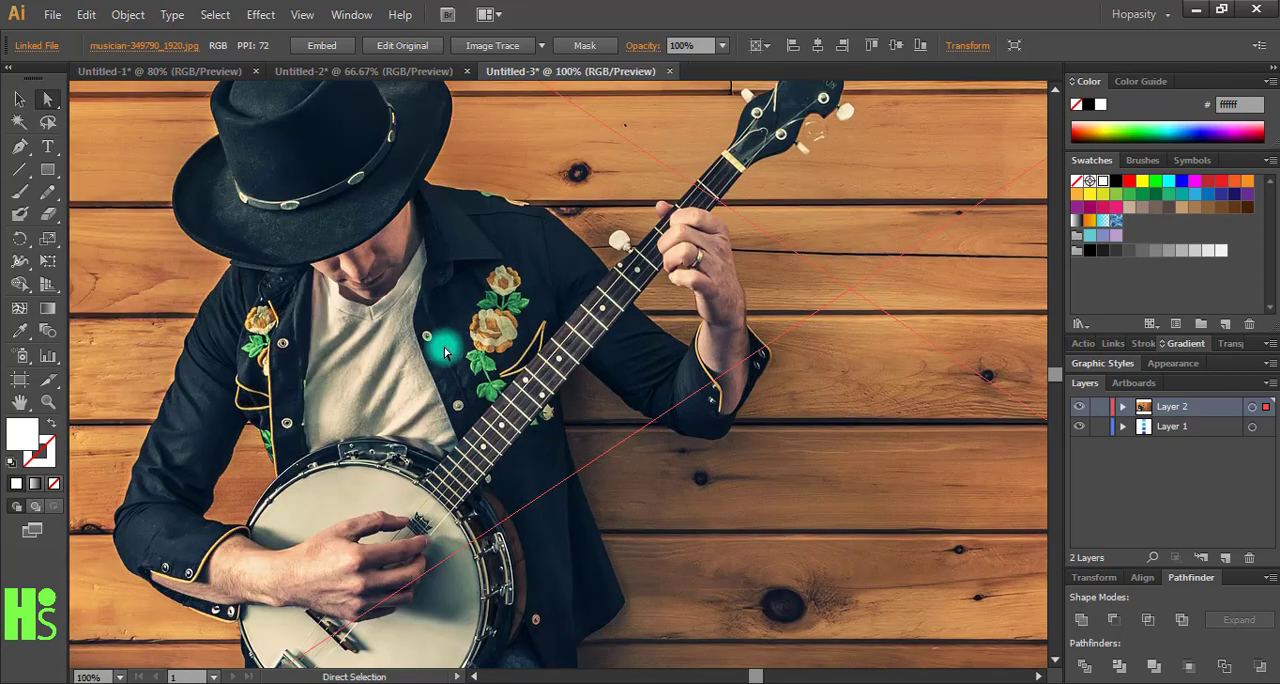
drag(444, 346, 496, 494)
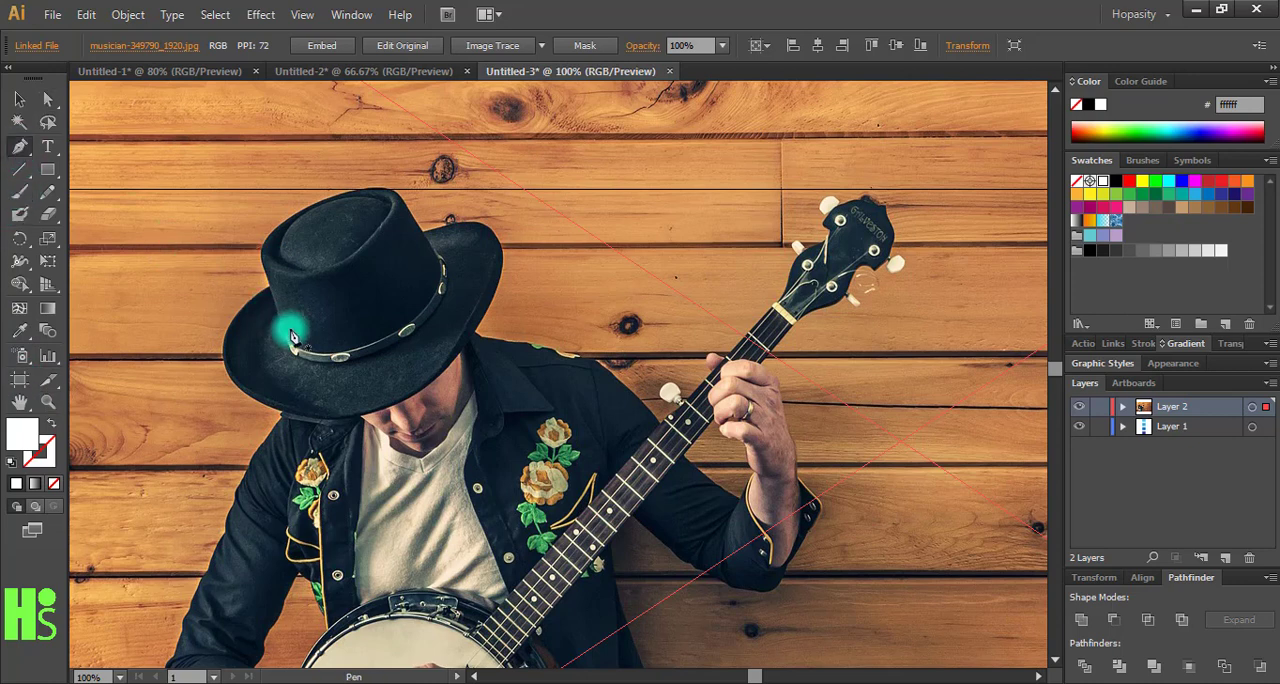
click(268, 290)
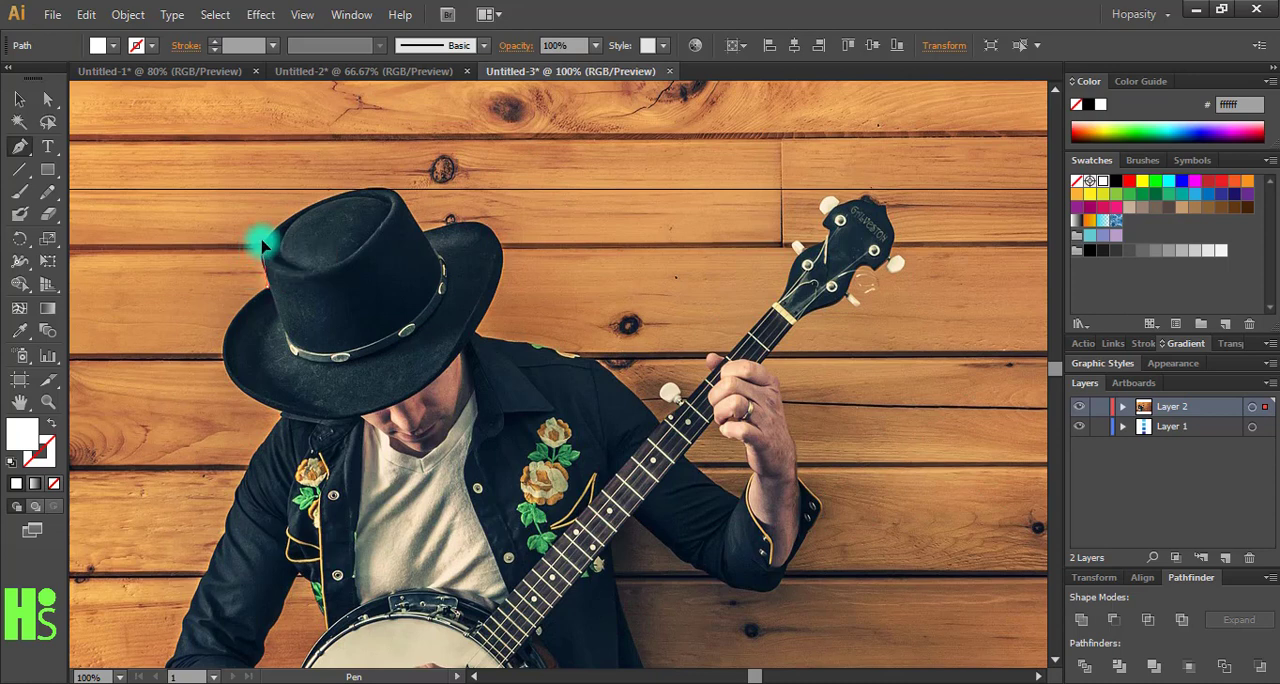
click(265, 243)
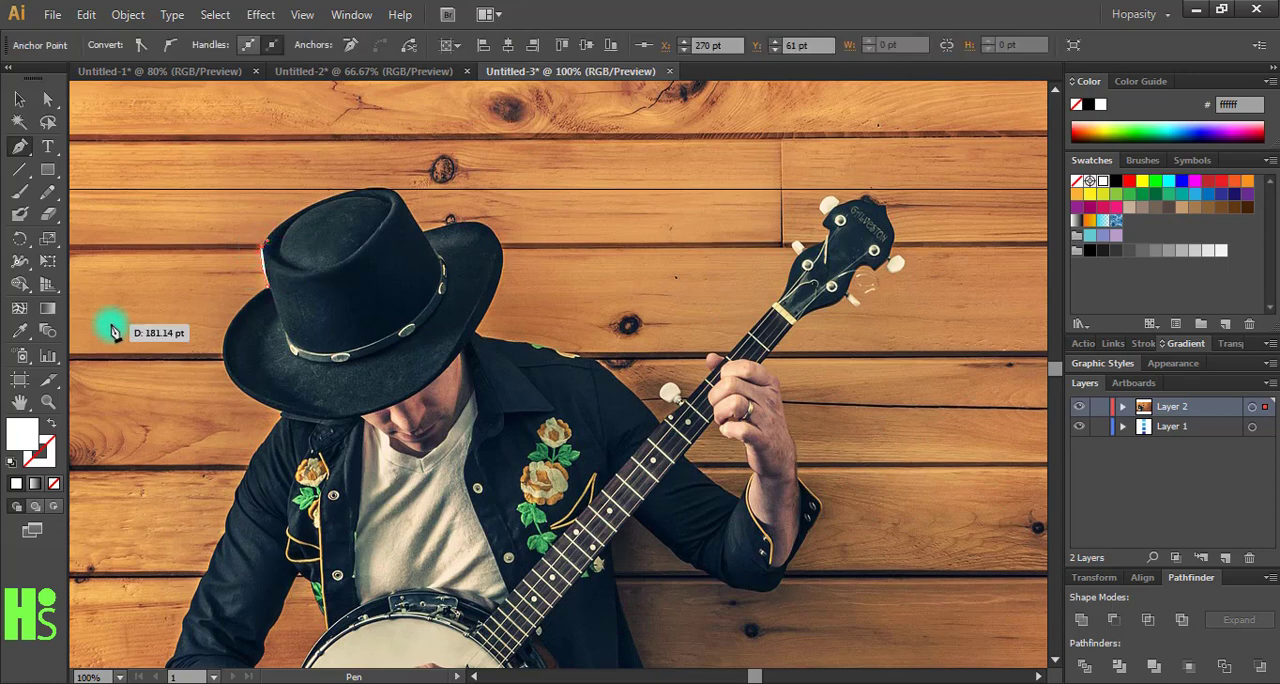
click(49, 424)
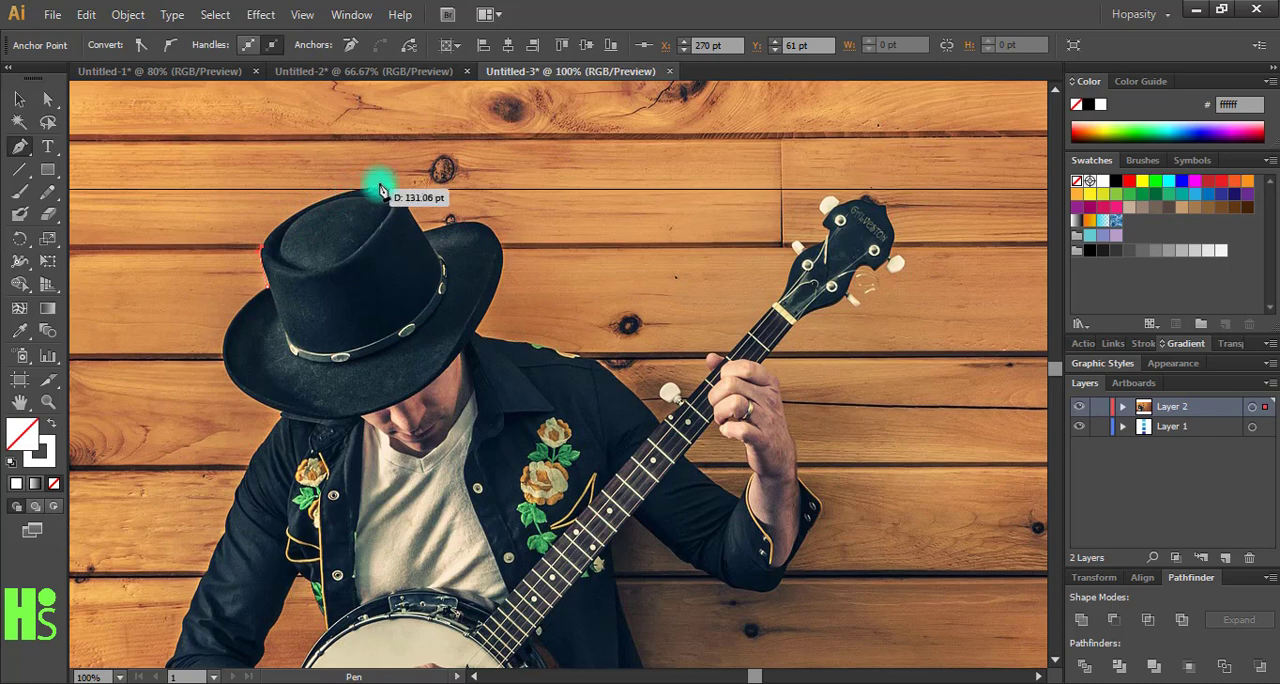
- Trace the hat's crown and right brim with the Pen tool, continuing to the jacket collar
drag(400, 195, 440, 205)
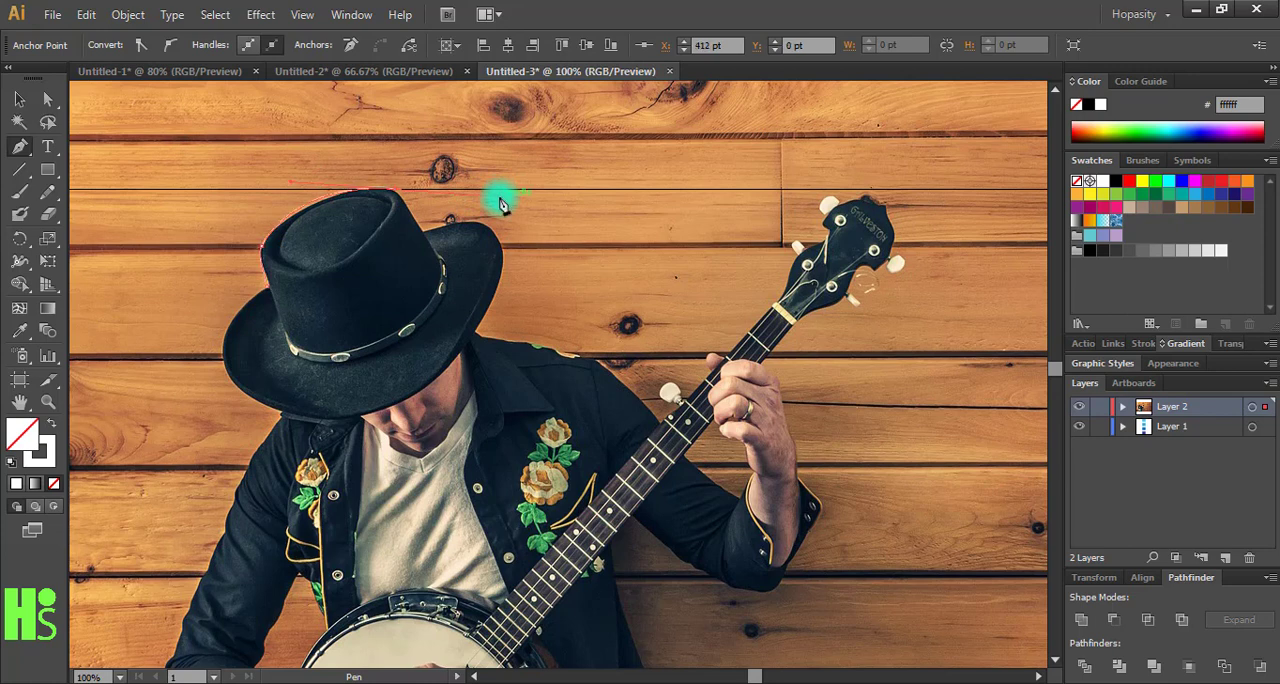
click(424, 231)
click(501, 246)
click(474, 333)
click(534, 344)
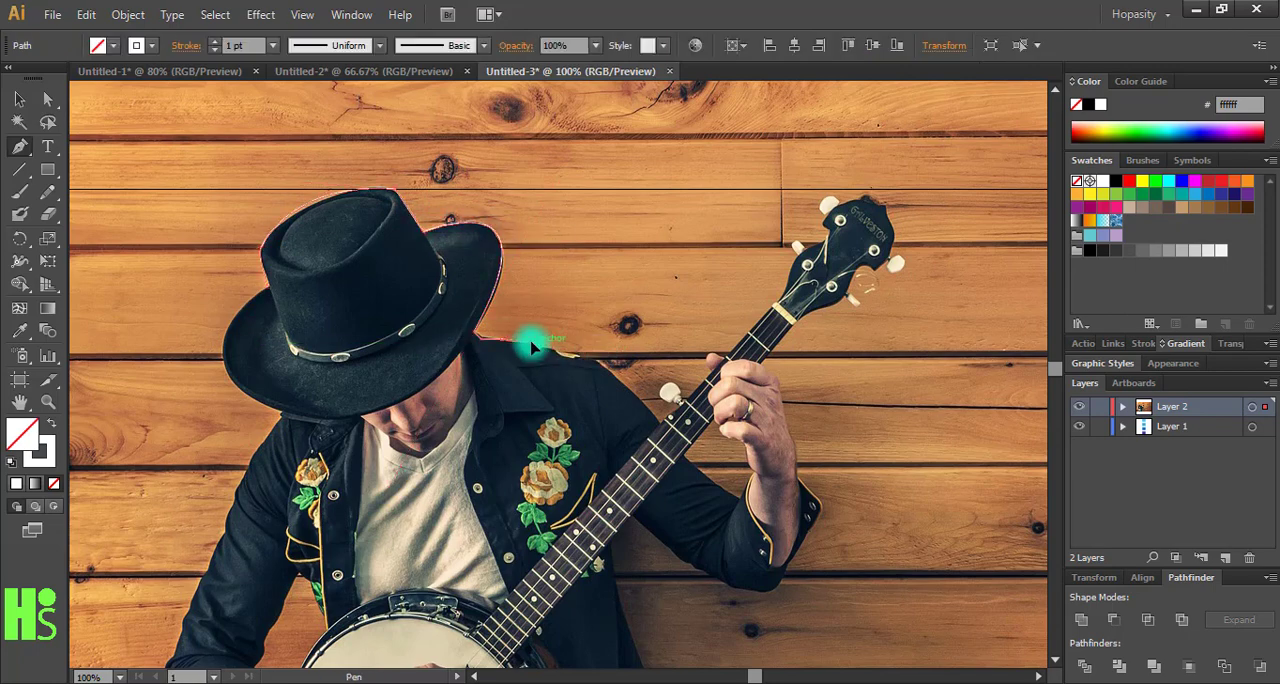
- Continue the Pen outline along the musician's shoulder and around to the tuning peg on the banjo neck
click(593, 359)
click(657, 424)
click(672, 402)
scroll(672, 408, up, 2)
- Extend the outline past the fretting hand and up the banjo neck to the lower edge of the headstock
click(551, 412)
click(630, 400)
click(761, 263)
click(791, 209)
click(803, 162)
drag(804, 143, 586, 340)
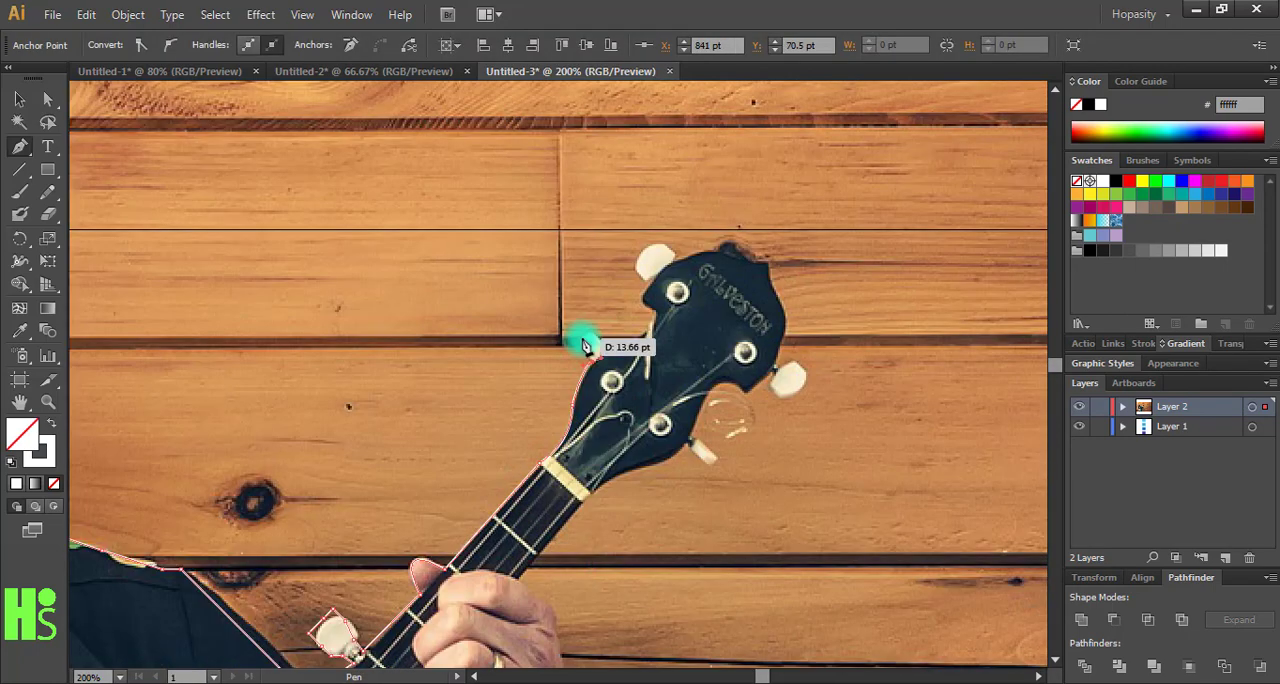
- Trace the left and top edges of the banjo headstock, including its two left tuning pegs
click(651, 320)
click(643, 298)
alt+click(646, 257)
key(Return)
click(676, 258)
click(719, 250)
click(768, 263)
click(786, 323)
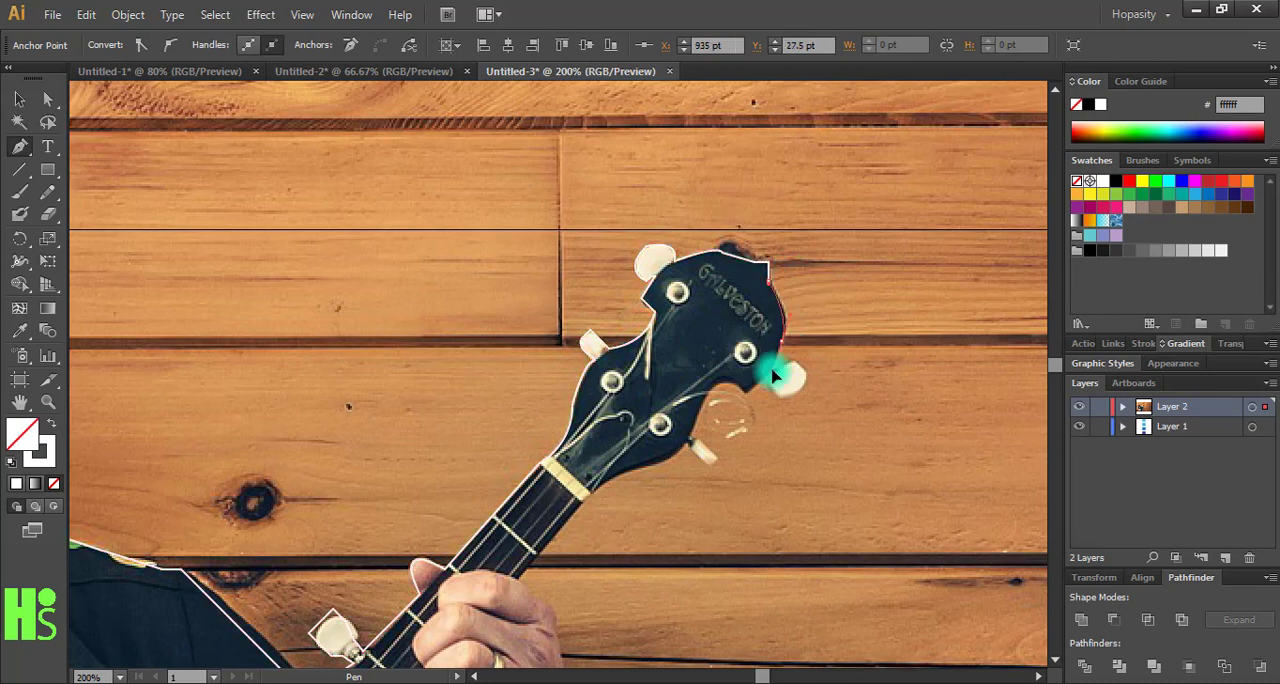
- Trace the headstock's right side around both tuning pegs and down toward the banjo neck
click(806, 373)
click(749, 392)
scroll(697, 423, up, 2)
click(656, 420)
click(700, 457)
drag(550, 476, 514, 491)
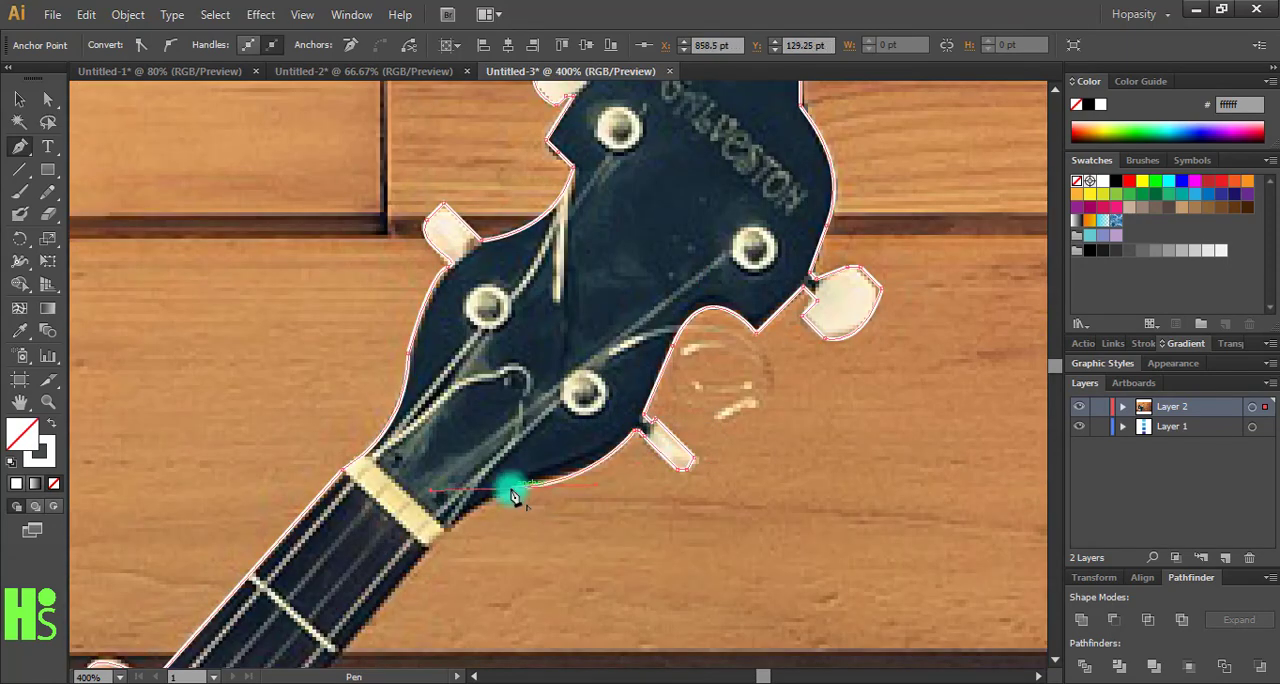
- Continue the outline down the banjo neck and around the fretting hand toward the raised arm's wrist
drag(400, 620, 652, 114)
click(555, 182)
drag(628, 281, 605, 328)
click(691, 508)
drag(740, 660, 663, 386)
- Trace around the jacket cuff of the raised arm to the bottom of its elbow
click(663, 354)
drag(605, 470, 568, 497)
drag(500, 600, 707, 373)
drag(651, 481, 605, 481)
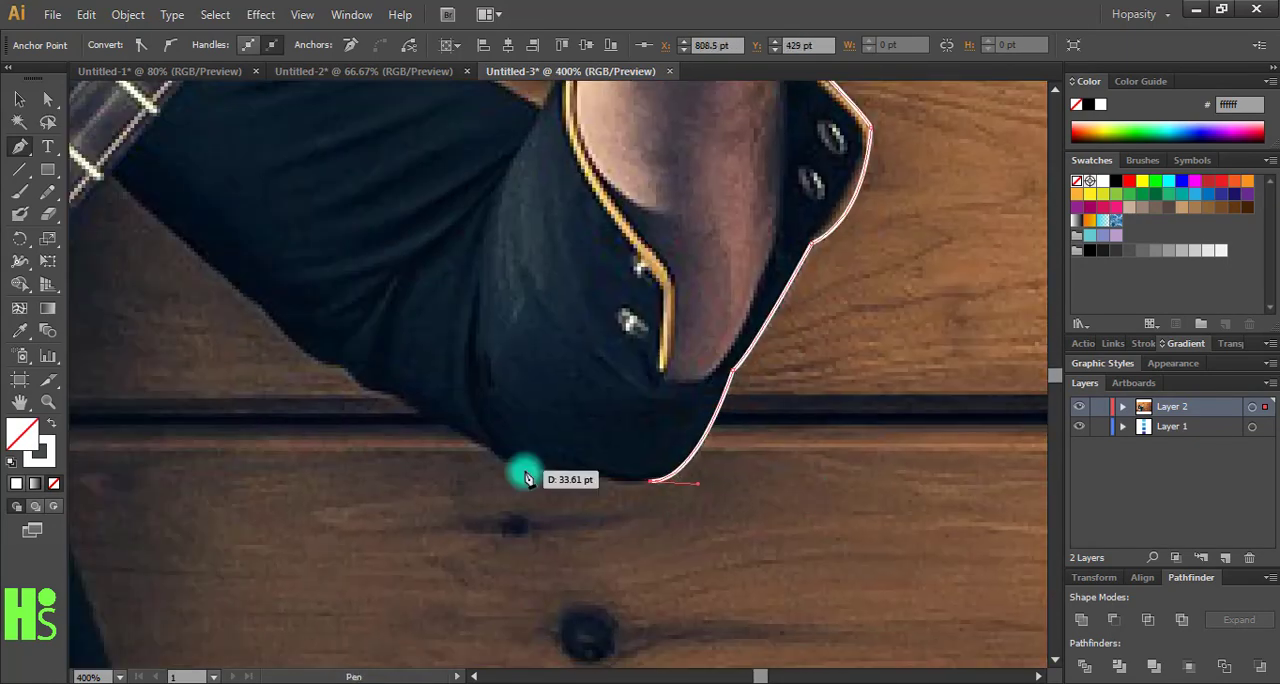
- Trace the underside of the raised arm's sleeve up to the jacket body and start down the jacket's side
click(517, 466)
click(452, 428)
drag(160, 250, 543, 307)
click(486, 234)
click(414, 332)
drag(463, 324, 425, 105)
- Trace the jacket's right edge down to its lower corner and along the hem to the jeans
click(597, 517)
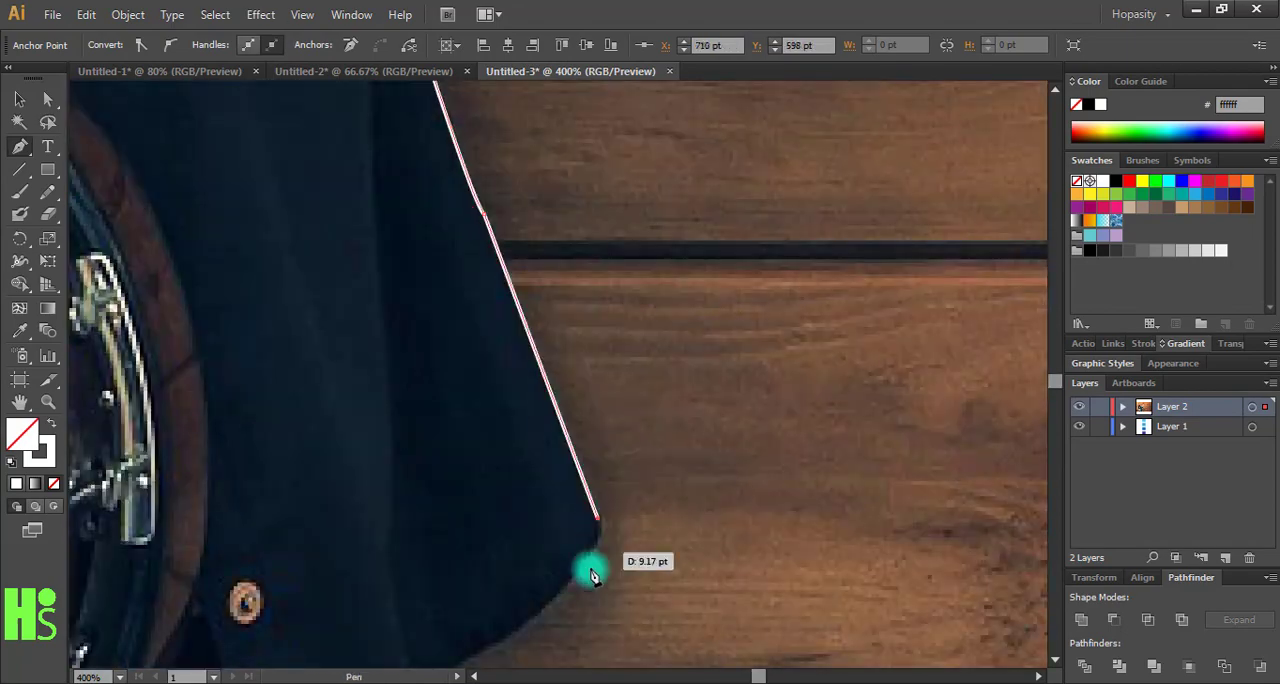
drag(478, 542, 289, 651)
click(478, 542)
click(453, 571)
drag(440, 620, 521, 321)
- Trace the right edge of the jeans down to the bottom edge of the photo
click(518, 449)
click(488, 545)
click(537, 508)
drag(577, 497, 544, 542)
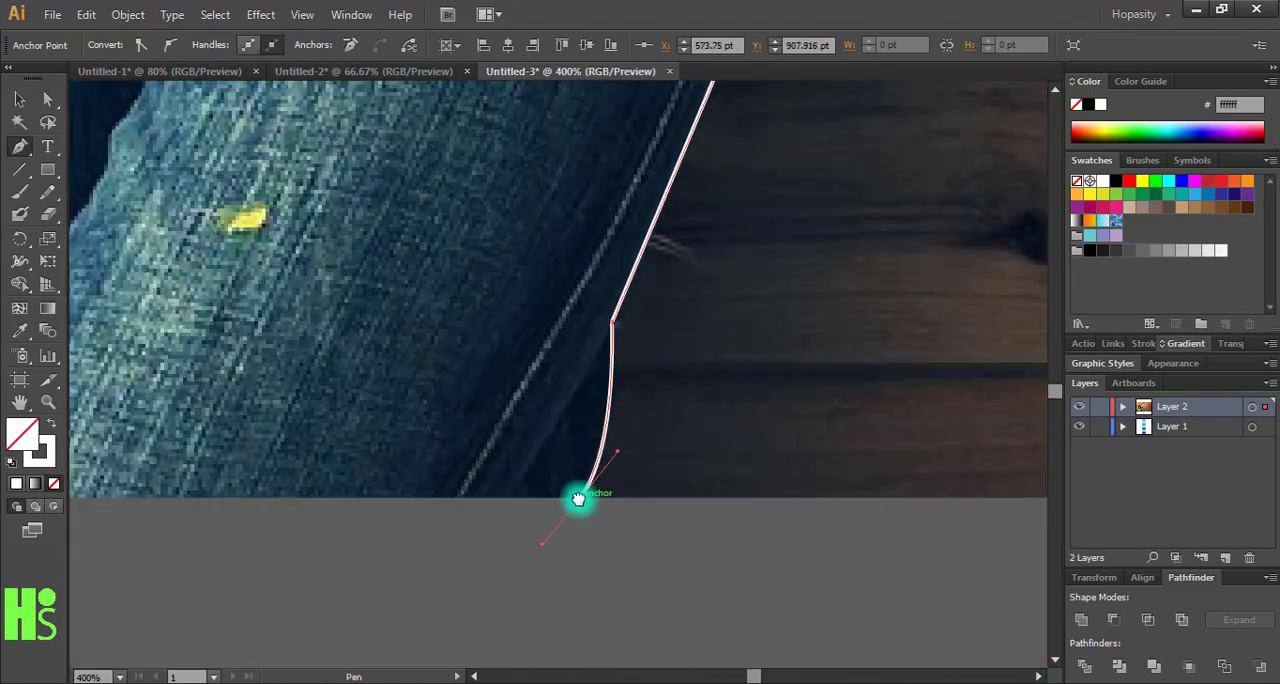
- Take the outline across the photo's bottom edge and up the left side of the jeans toward the banjo
click(310, 566)
click(287, 428)
drag(316, 358, 390, 640)
click(383, 491)
click(361, 253)
- Trace the lower edge of the strumming arm's cuff from the banjo toward the elbow
drag(375, 90, 561, 365)
drag(467, 403, 415, 382)
click(332, 351)
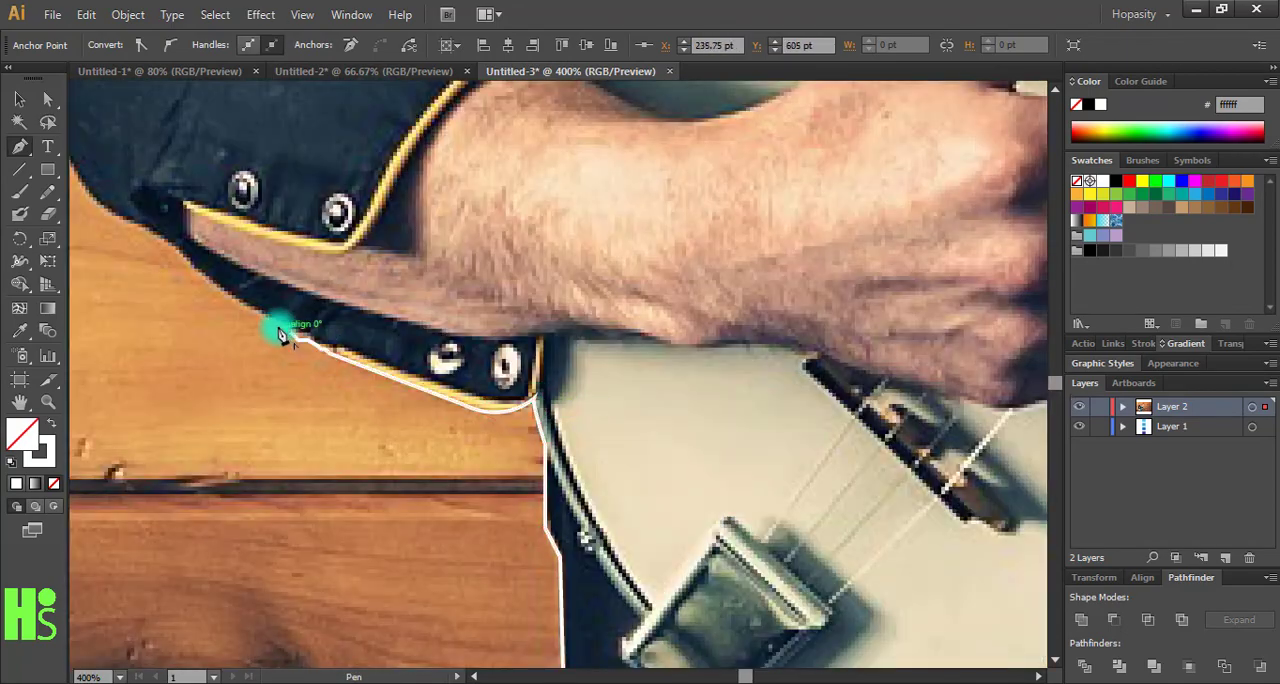
drag(192, 260, 505, 367)
- Trace the strumming arm's outer edge from the cuff around the elbow and up the sleeve
click(443, 333)
drag(358, 147, 374, 88)
drag(364, 110, 520, 295)
click(549, 229)
drag(583, 149, 554, 336)
click(612, 251)
drag(615, 245, 529, 474)
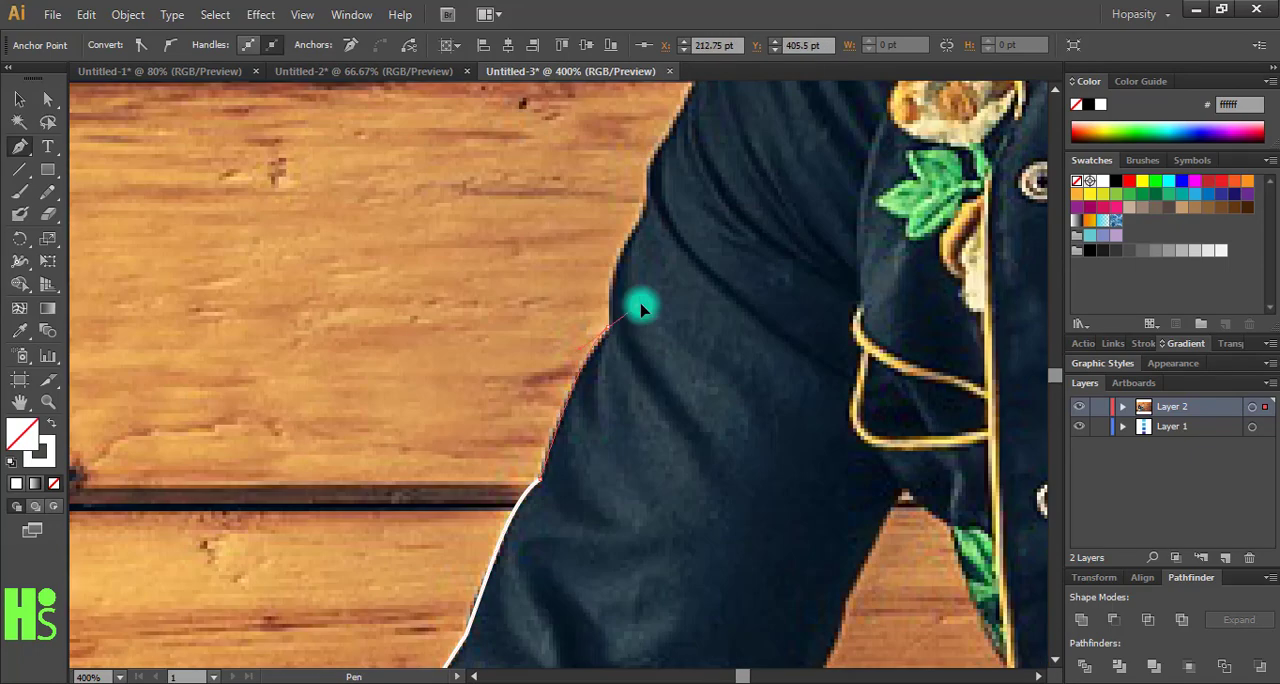
- Continue the outline along the upper sleeve and over the shoulder to the hat brim
drag(645, 214, 694, 145)
drag(650, 178, 530, 472)
drag(556, 409, 586, 390)
click(640, 267)
click(712, 158)
drag(714, 150, 724, 548)
- Trace the left side of the hat brim and close the outline where it meets the crown
drag(487, 279, 576, 456)
drag(731, 293, 866, 232)
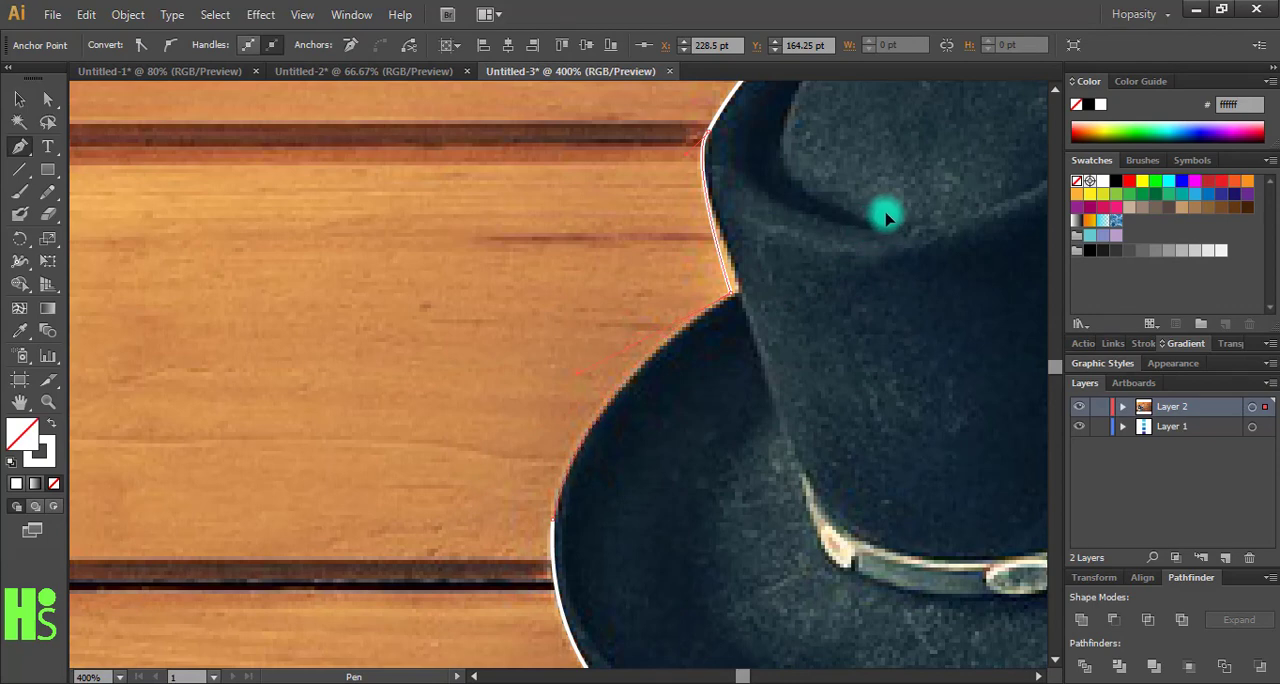
drag(889, 217, 890, 217)
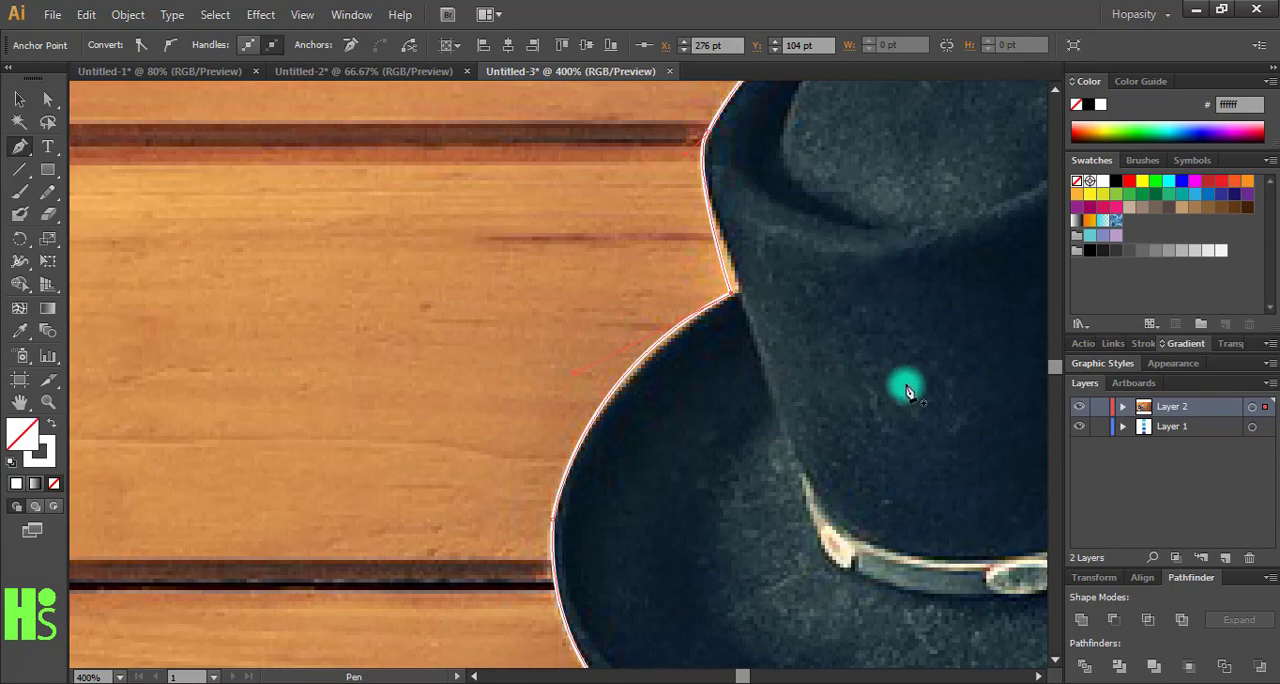
- Examine the traced outline around the hat, jacket, banjo and both arms
key(ctrl+minus)
key(ctrl+minus)
key(ctrl+minus)
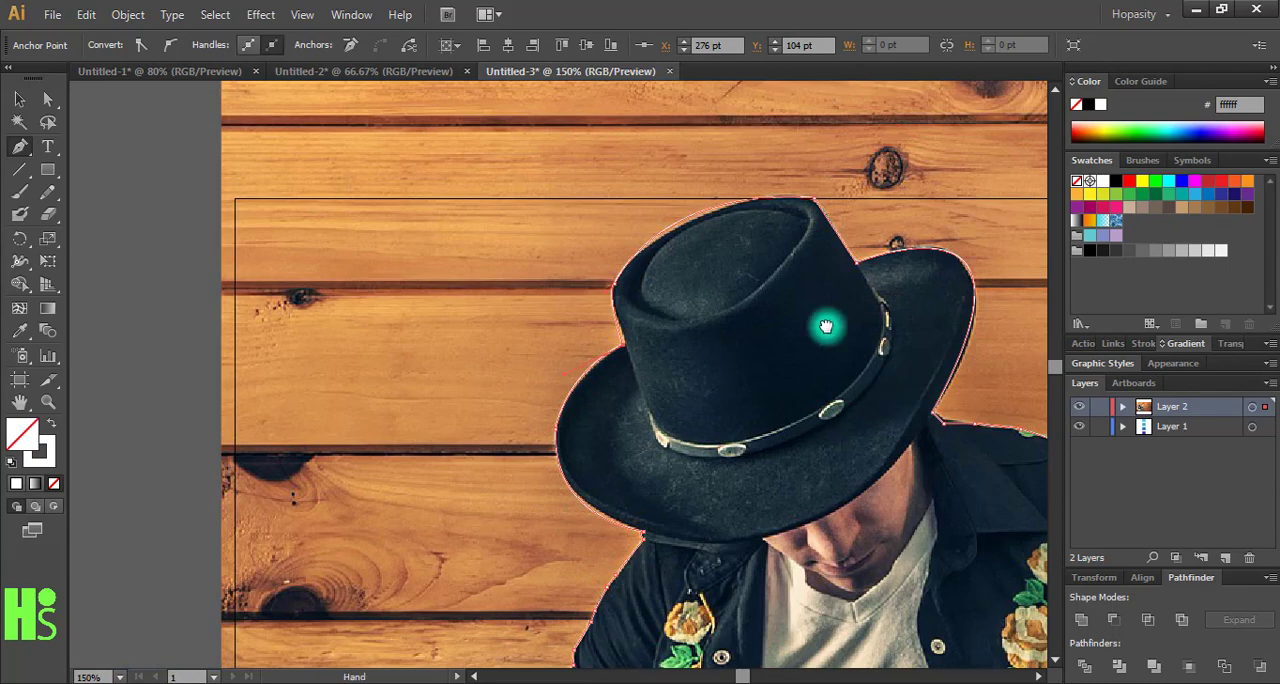
drag(826, 326, 709, 126)
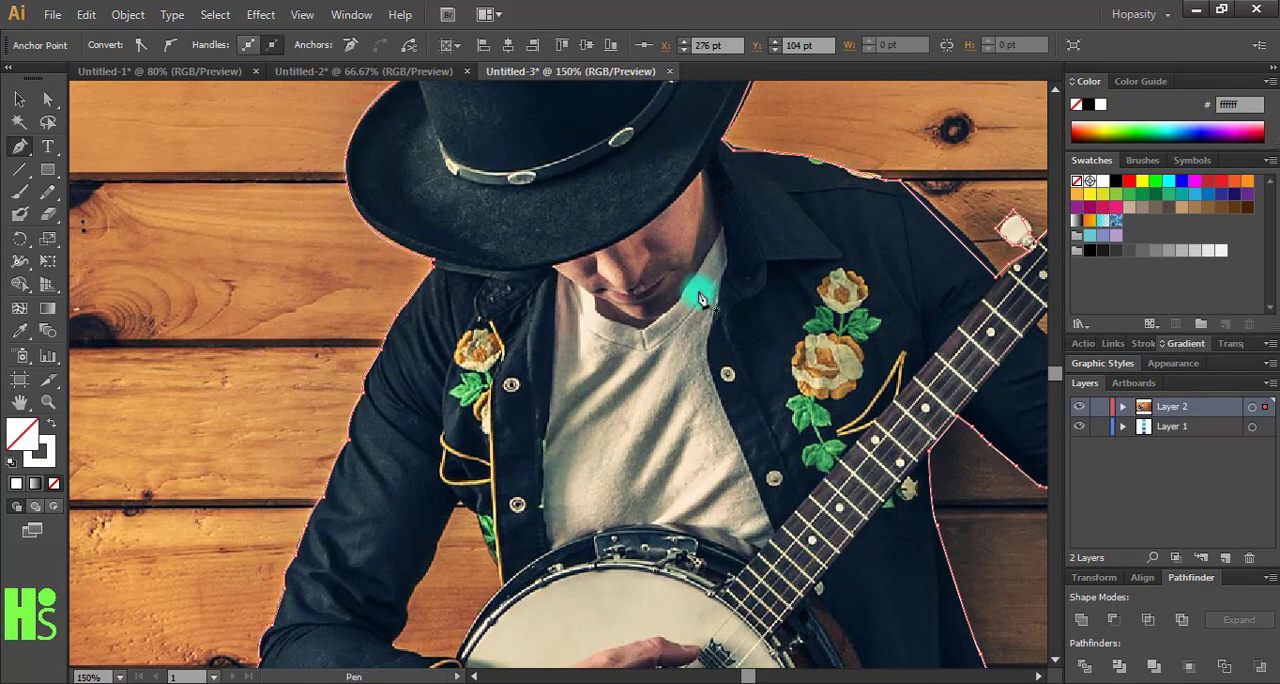
drag(694, 301, 686, 96)
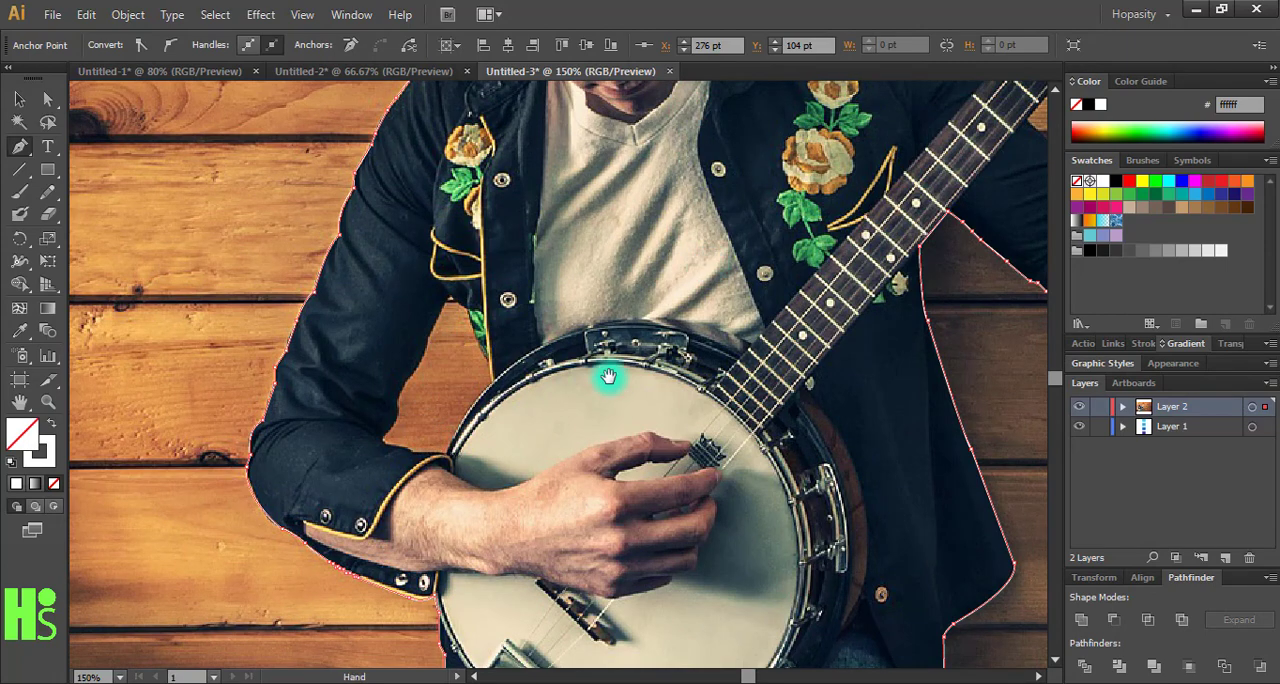
drag(608, 376, 375, 451)
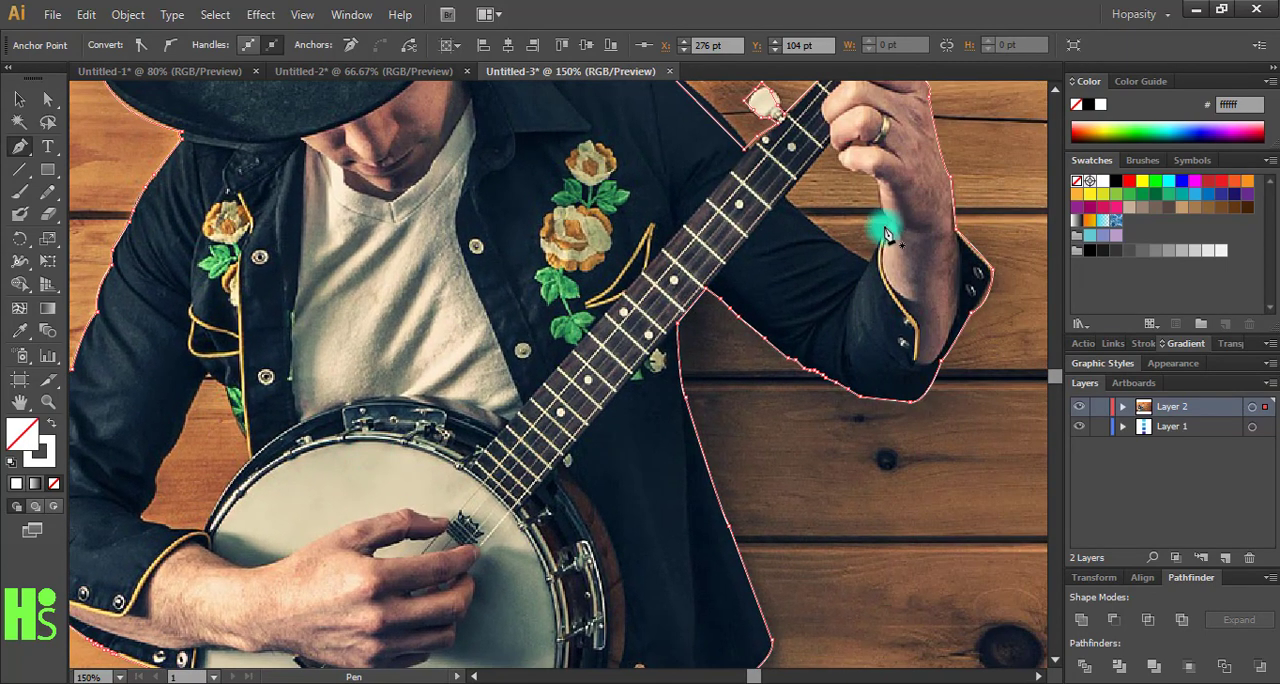
key(space)
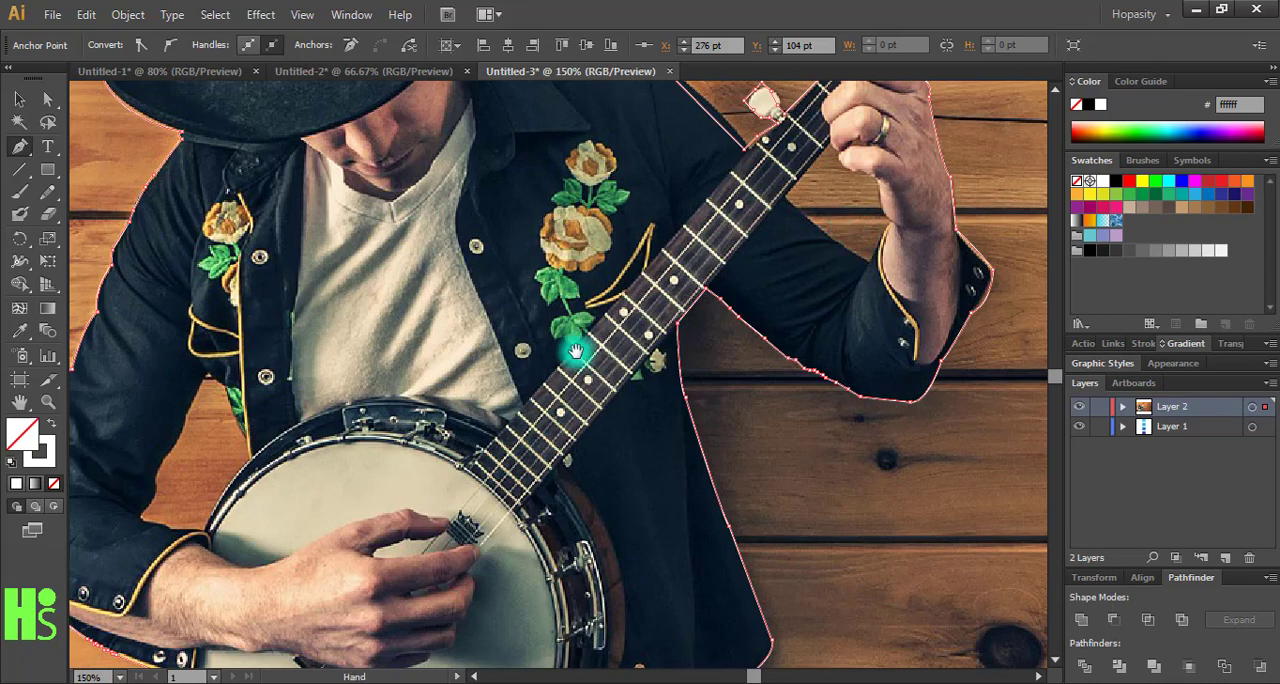
drag(576, 351, 724, 224)
- Swap the outline's fill and stroke to make the traced silhouette solid white without a stroke
key(ctrl+minus)
key(ctrl+minus)
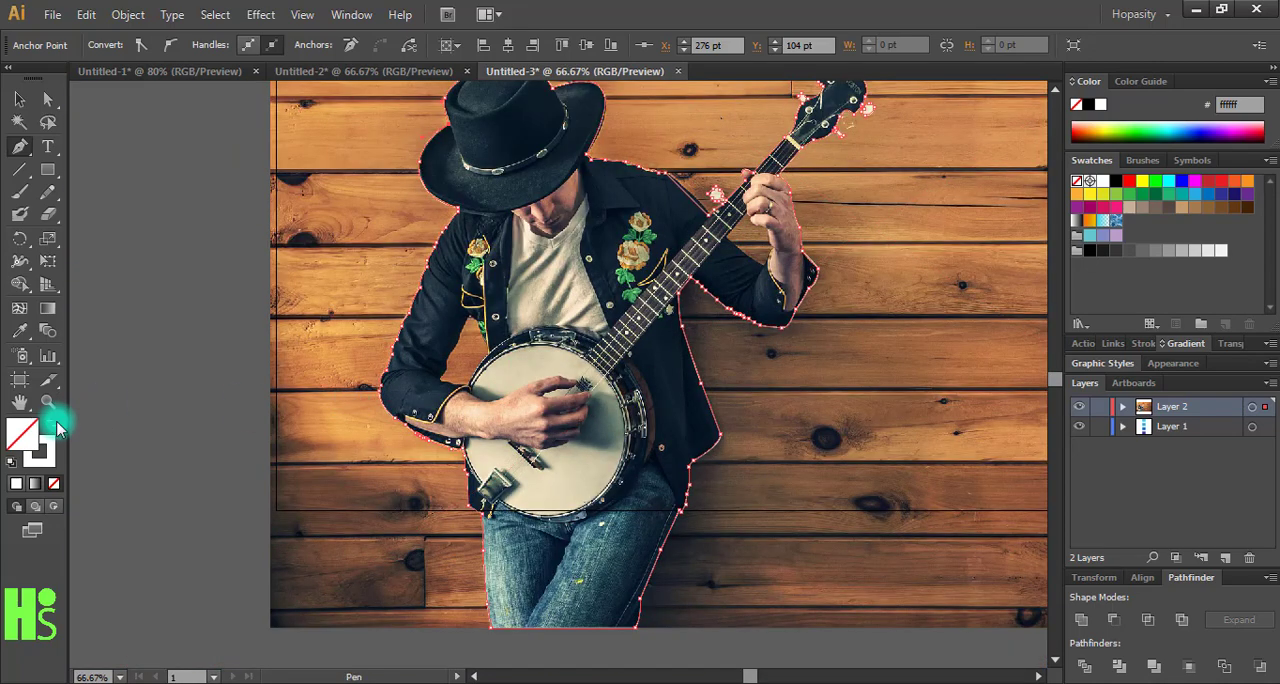
click(52, 425)
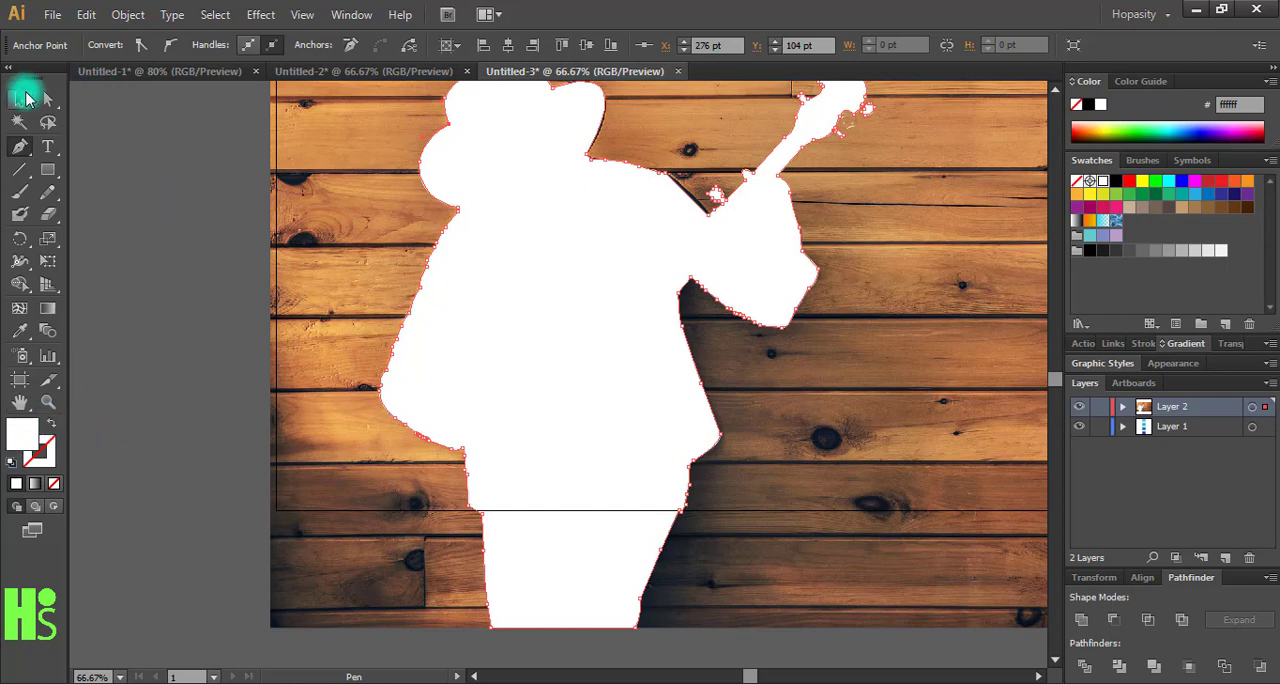
- Move the banjo player photo out from behind the silhouette and delete it
click(20, 98)
click(366, 231)
click(333, 258)
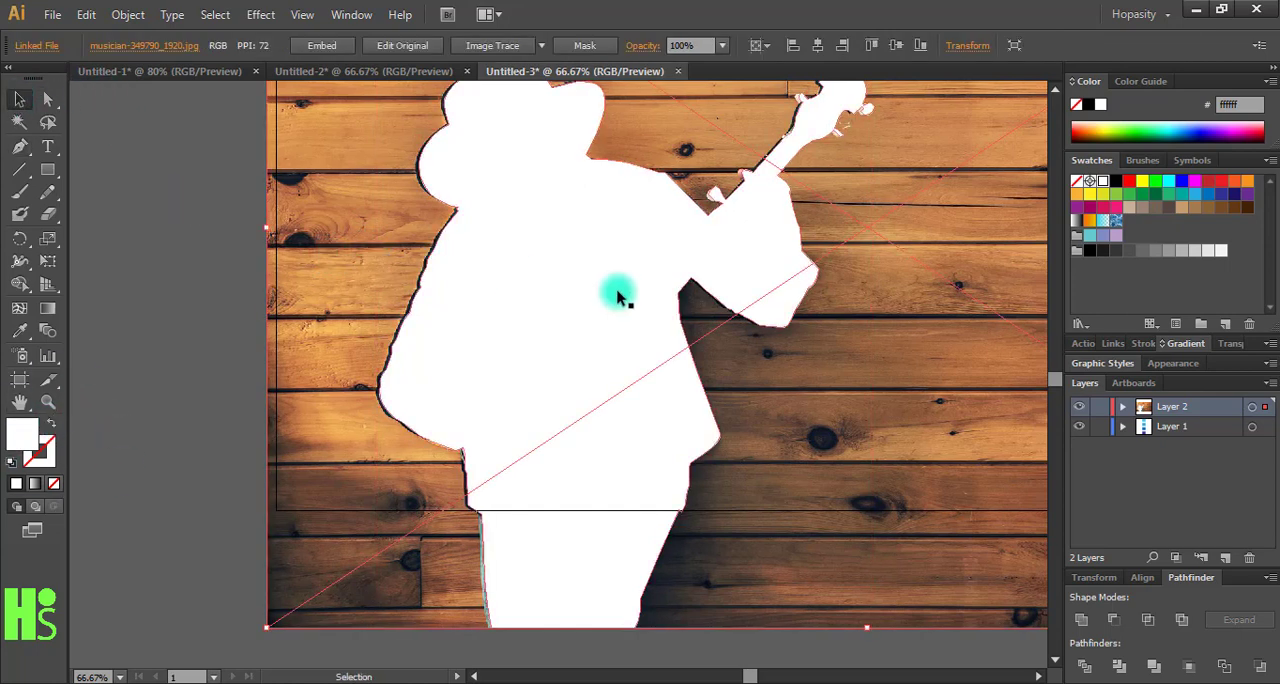
drag(886, 449, 740, 481)
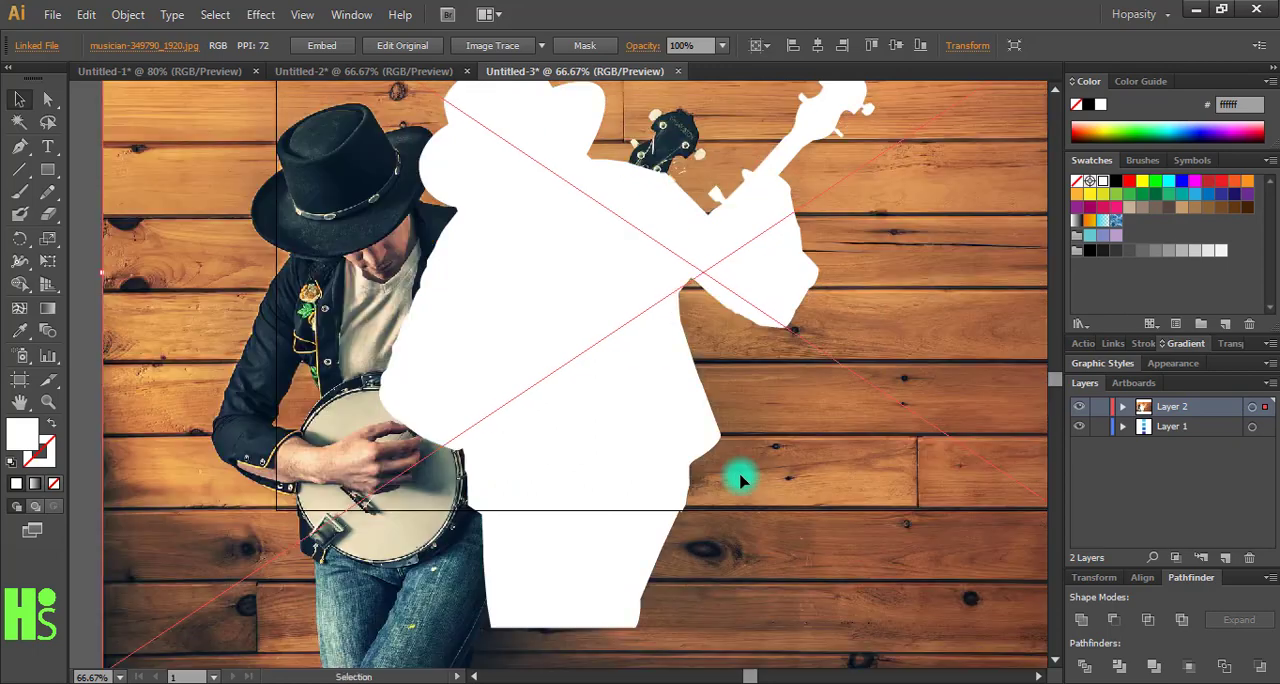
drag(811, 510, 742, 526)
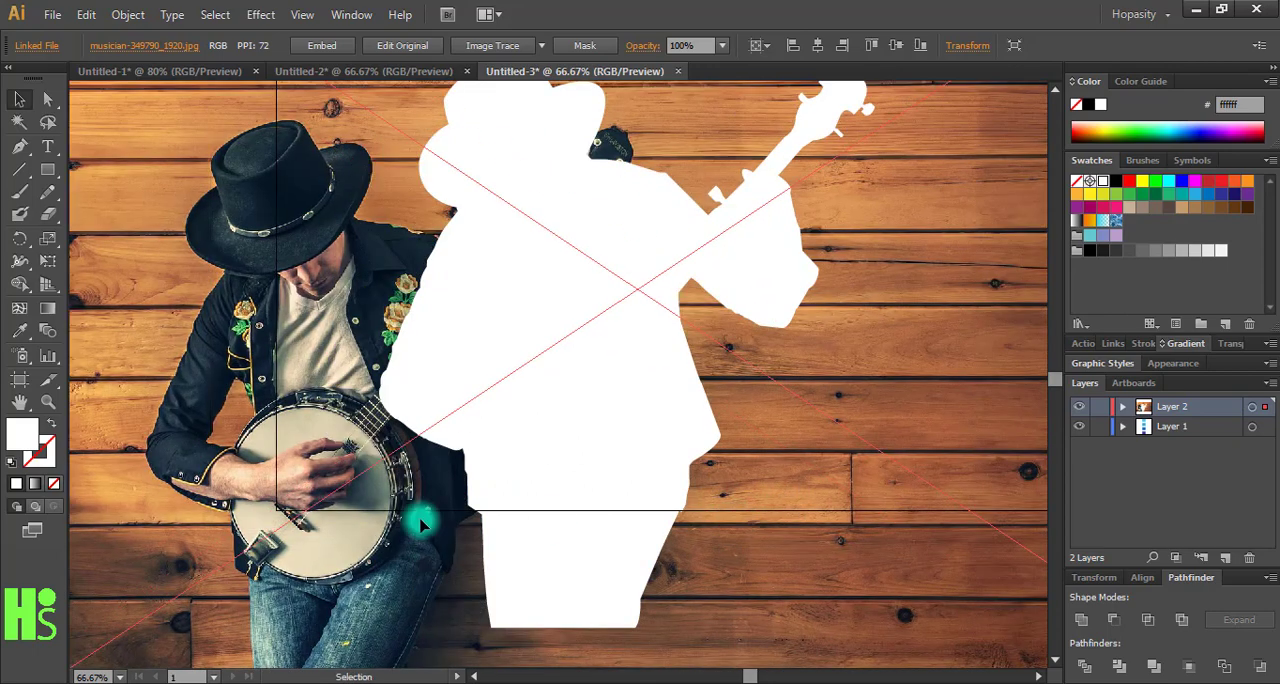
drag(420, 522, 346, 481)
key(Delete)
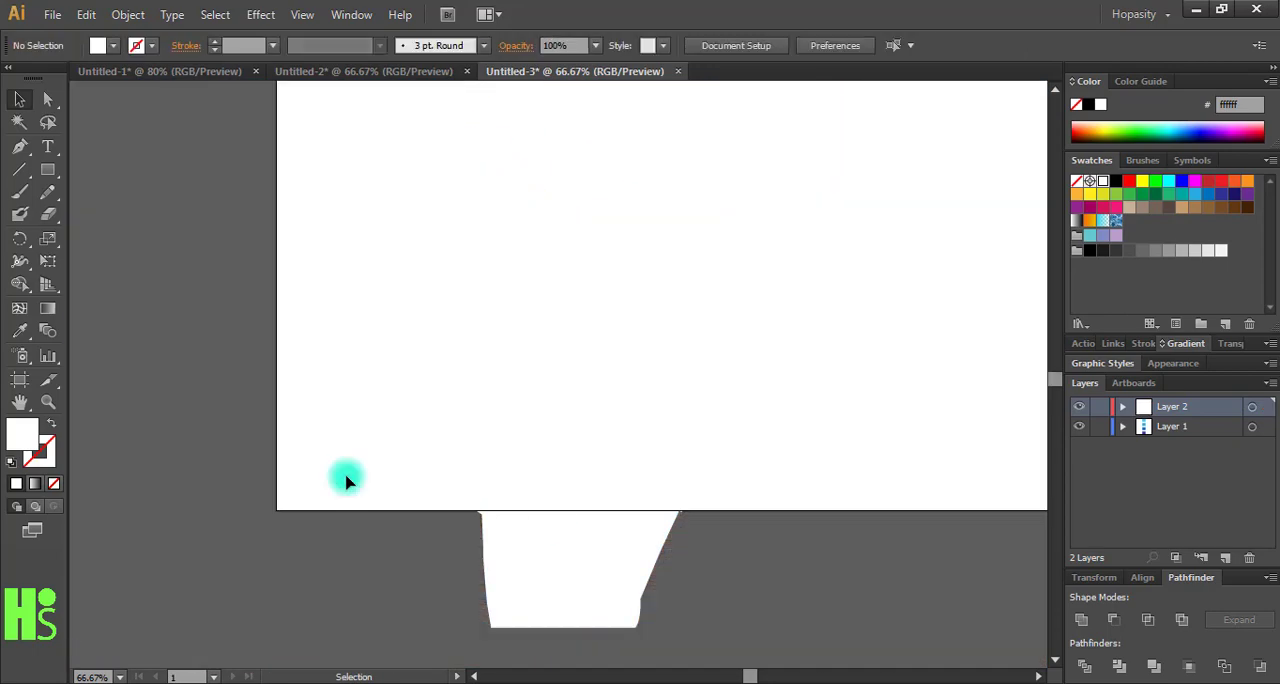
- Shift the silhouette up on the artboard and fill it with the sampled blue 29abe2 of the second colour square
drag(548, 590, 563, 479)
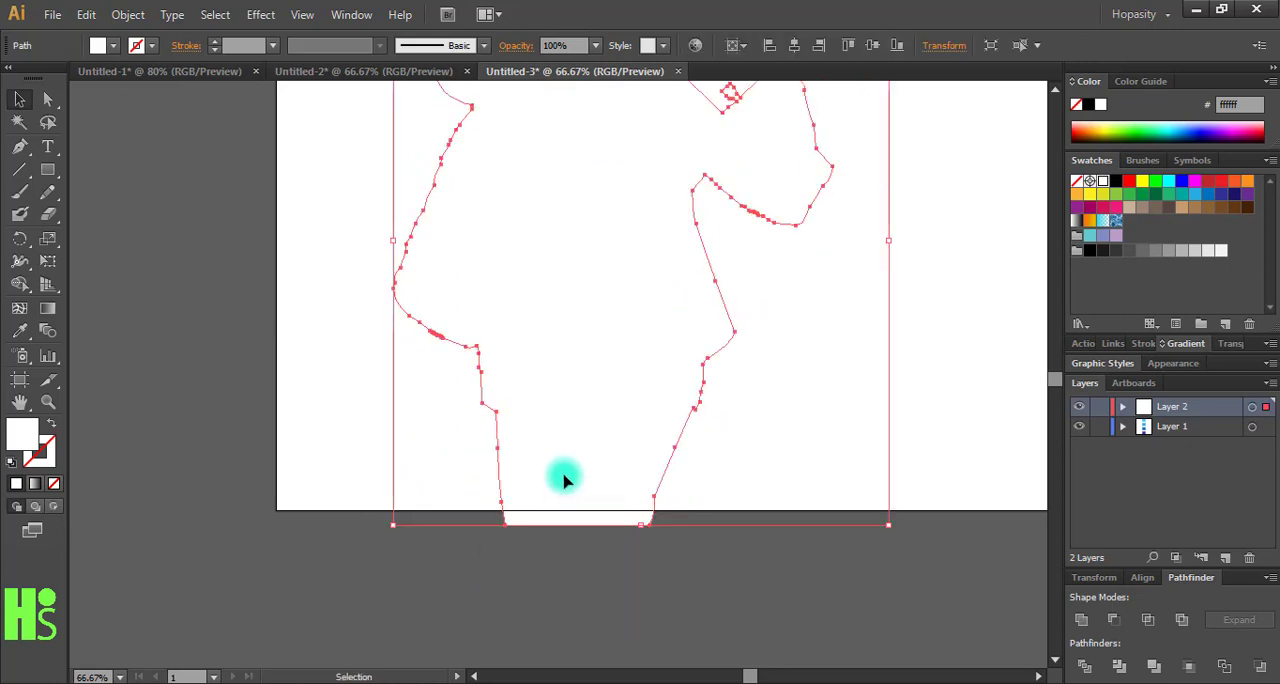
drag(914, 481, 633, 606)
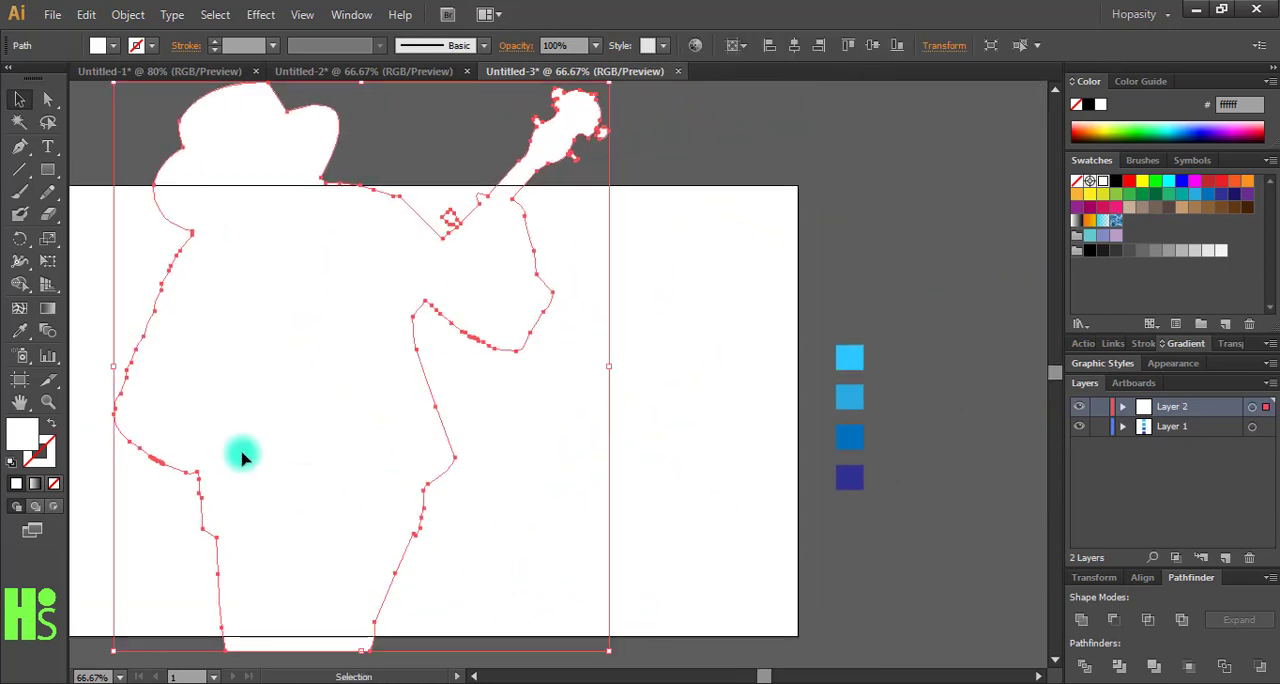
click(19, 331)
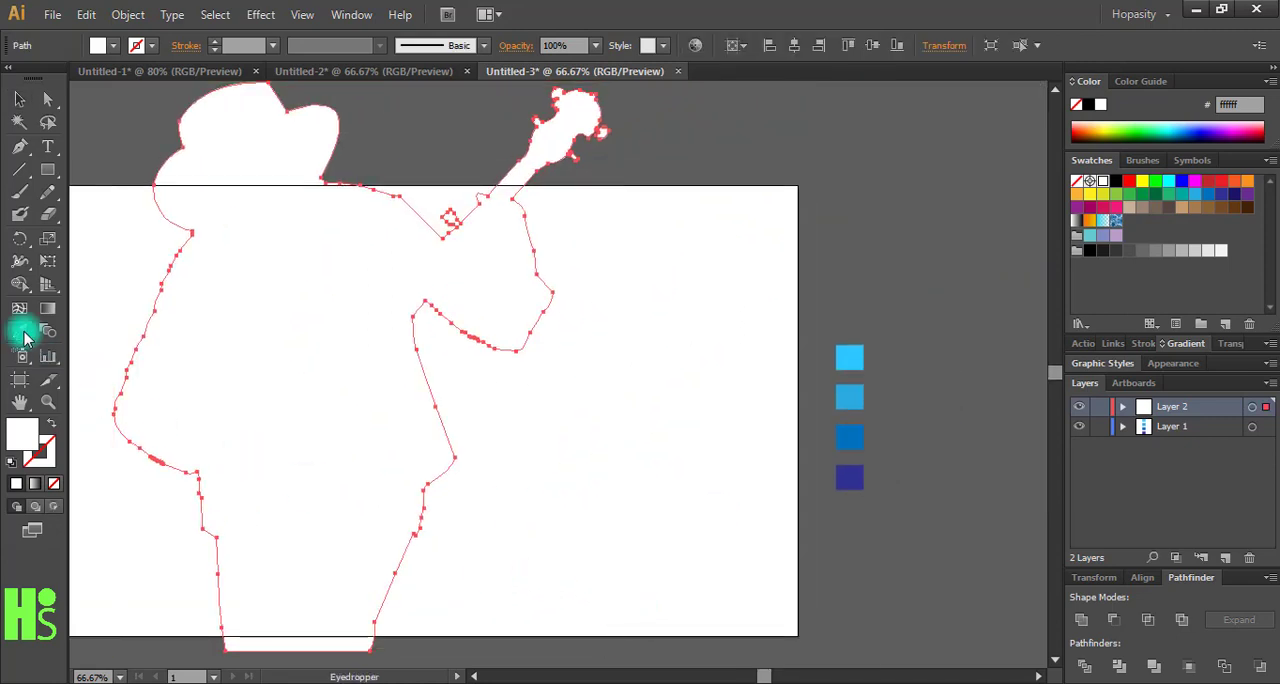
click(857, 393)
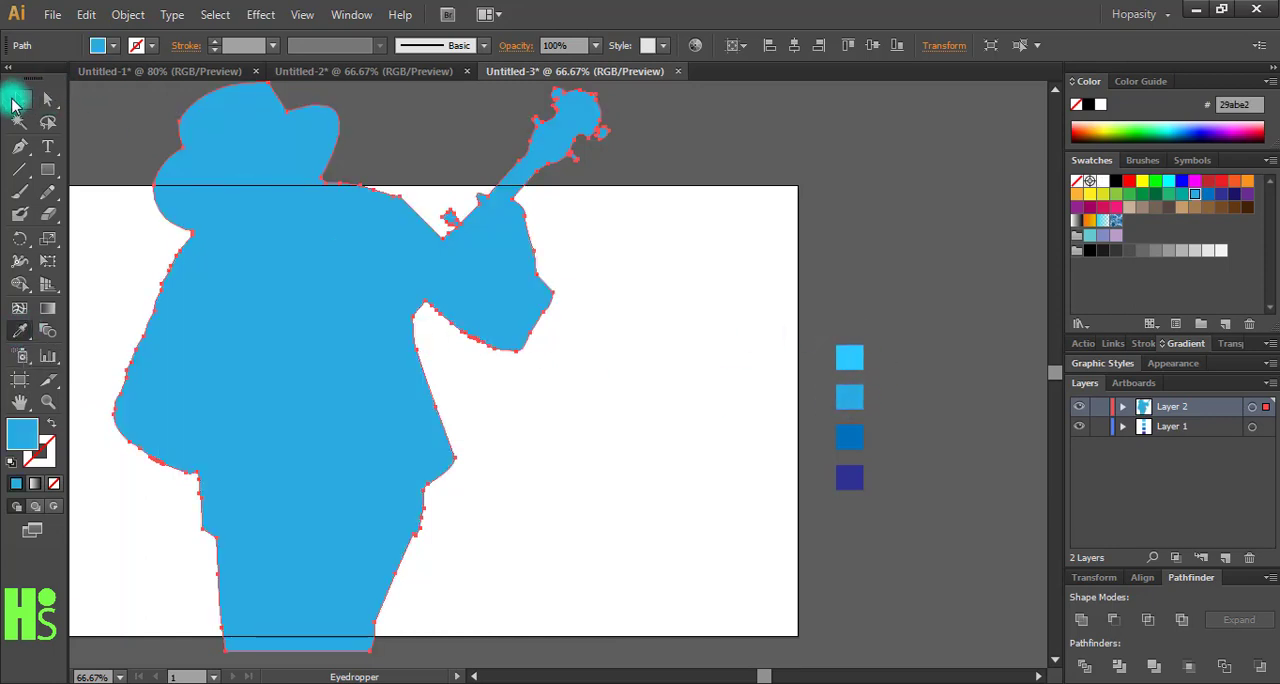
- Scale the banjo player silhouette down and position it fully inside the artboard
click(19, 98)
drag(309, 320, 399, 333)
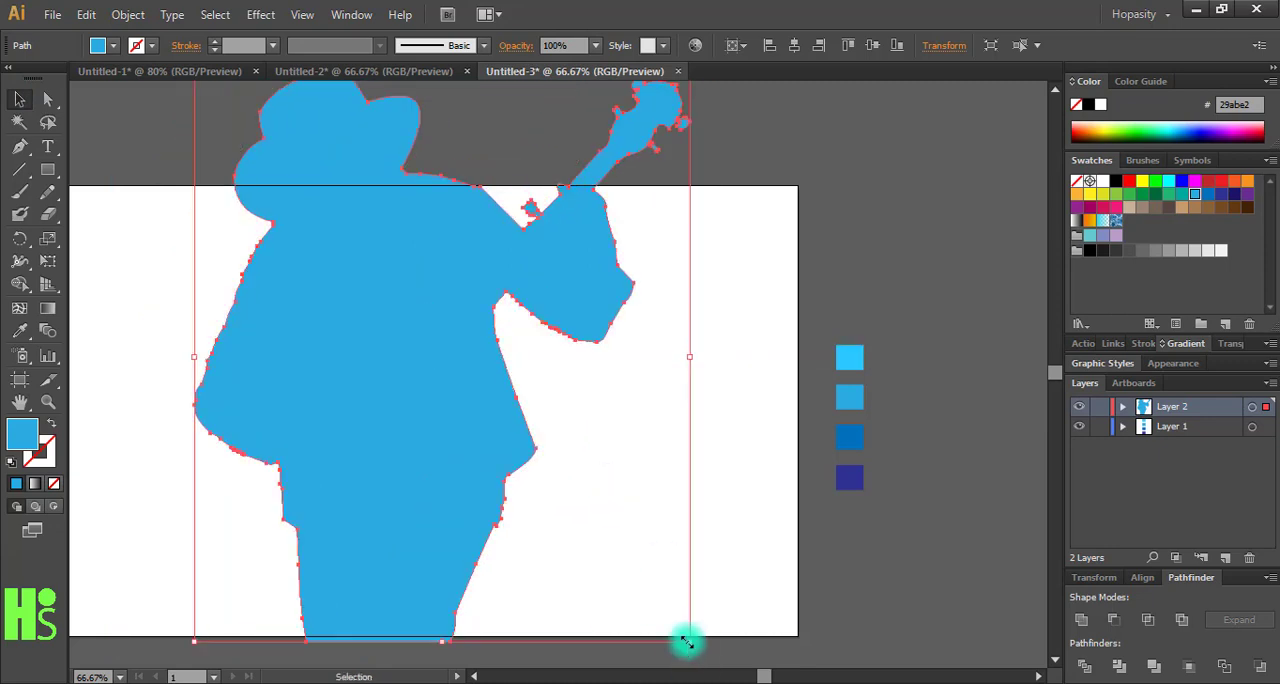
drag(690, 641, 616, 561)
drag(443, 491, 400, 551)
click(678, 524)
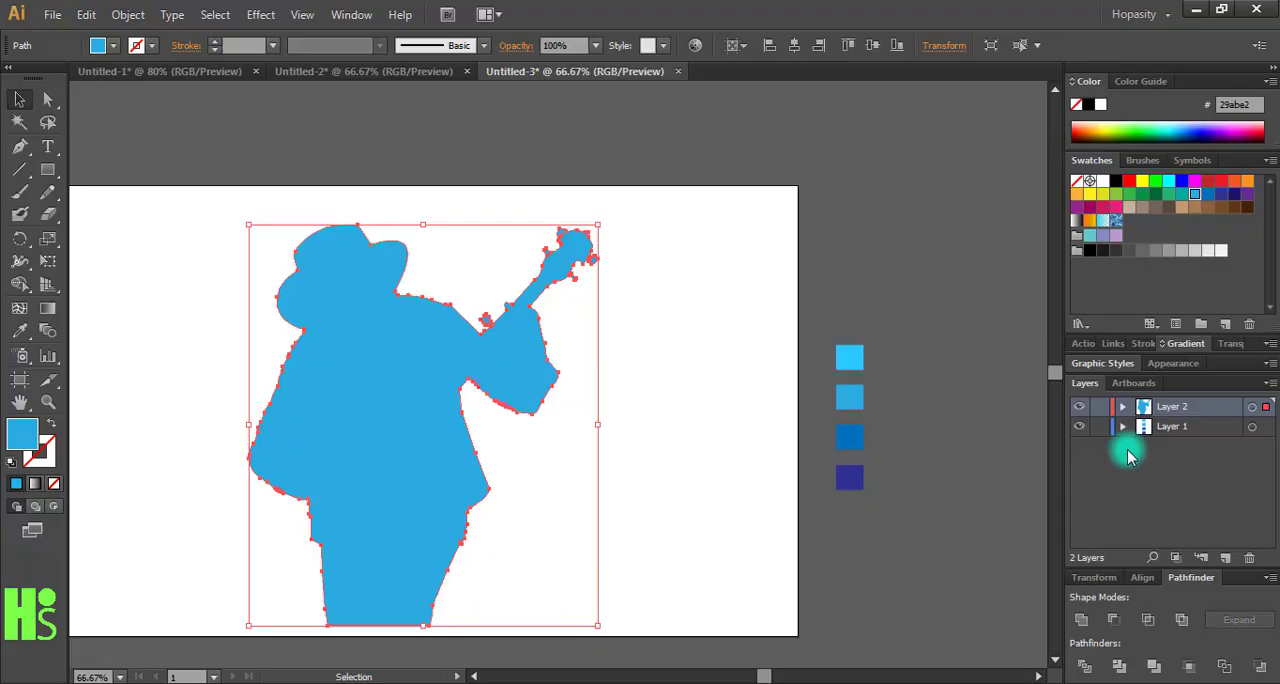
- Add a new layer and place the photo woman-570883.jpg on it
click(1227, 558)
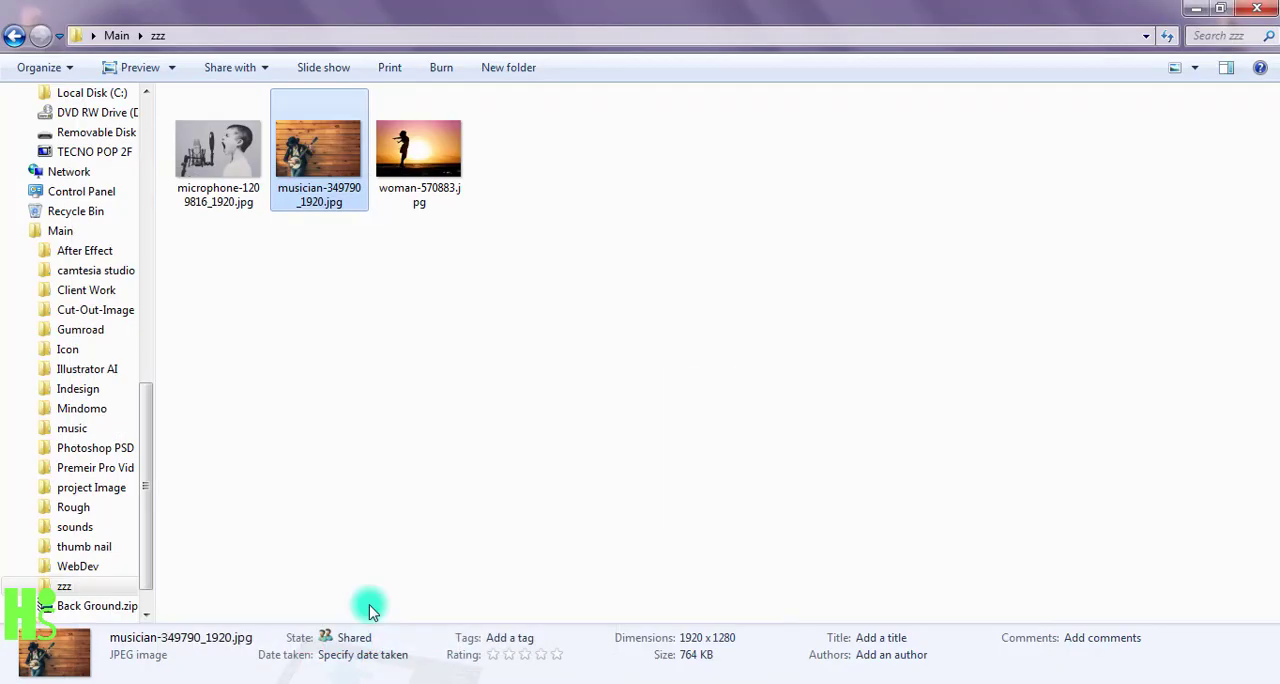
drag(232, 143, 278, 340)
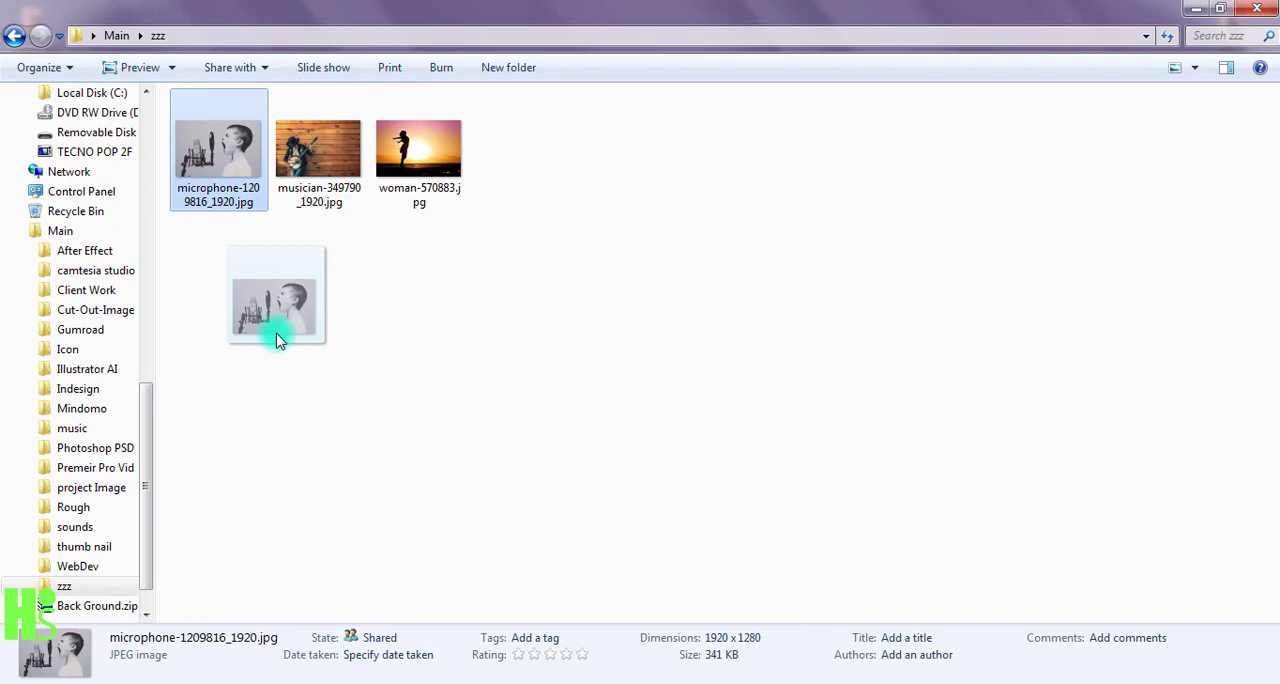
drag(278, 340, 278, 340)
drag(440, 162, 397, 471)
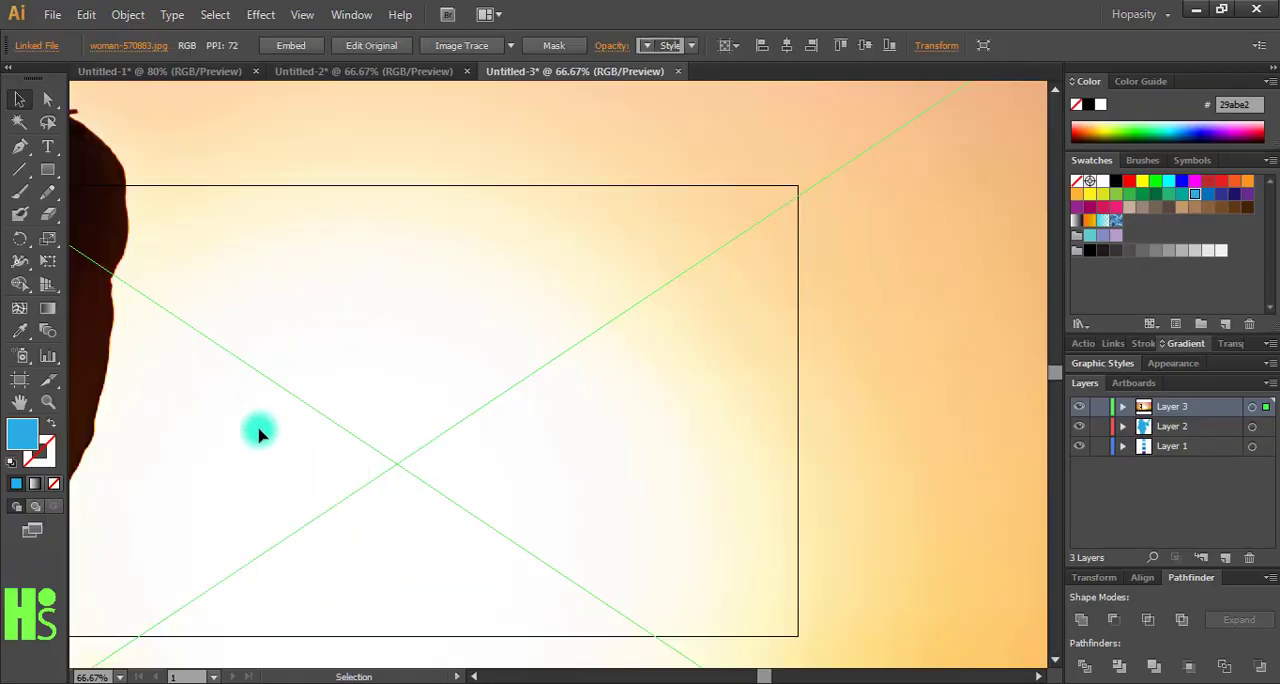
- Start tracing the woman's hair from the back to the top of her head with the Pen tool, using a blue stroke and no fill
drag(258, 422, 711, 489)
scroll(705, 480, up, 3)
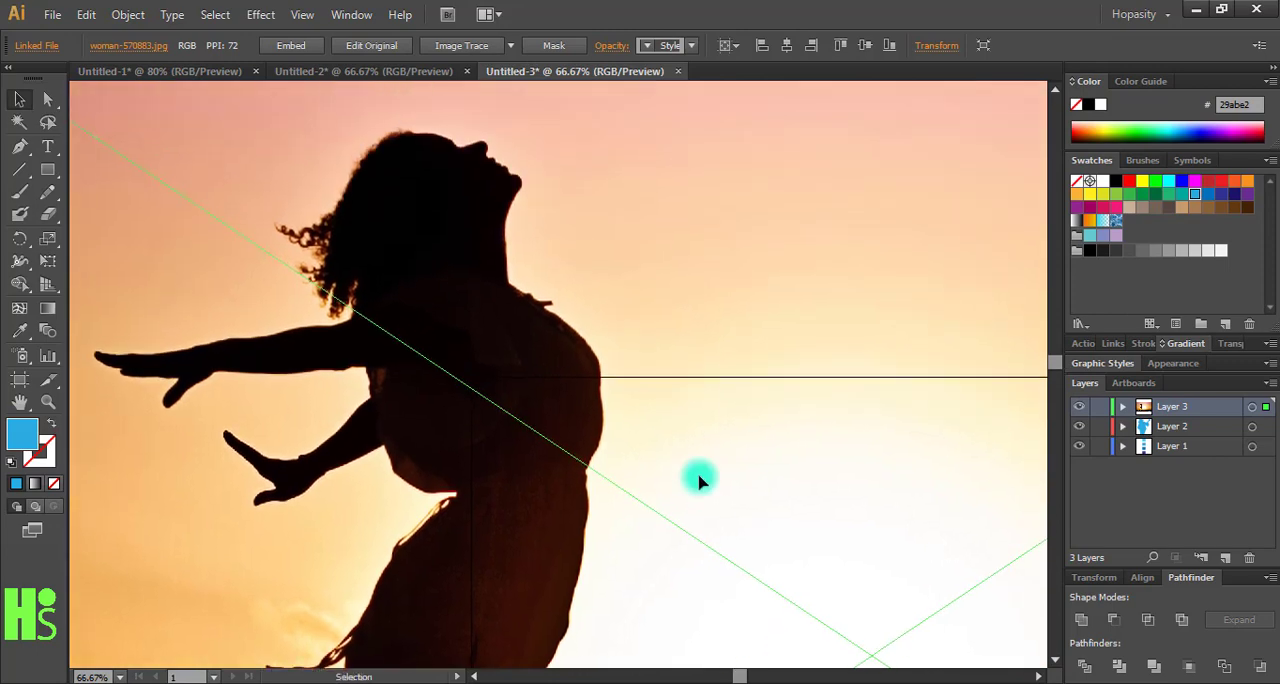
drag(694, 425, 820, 520)
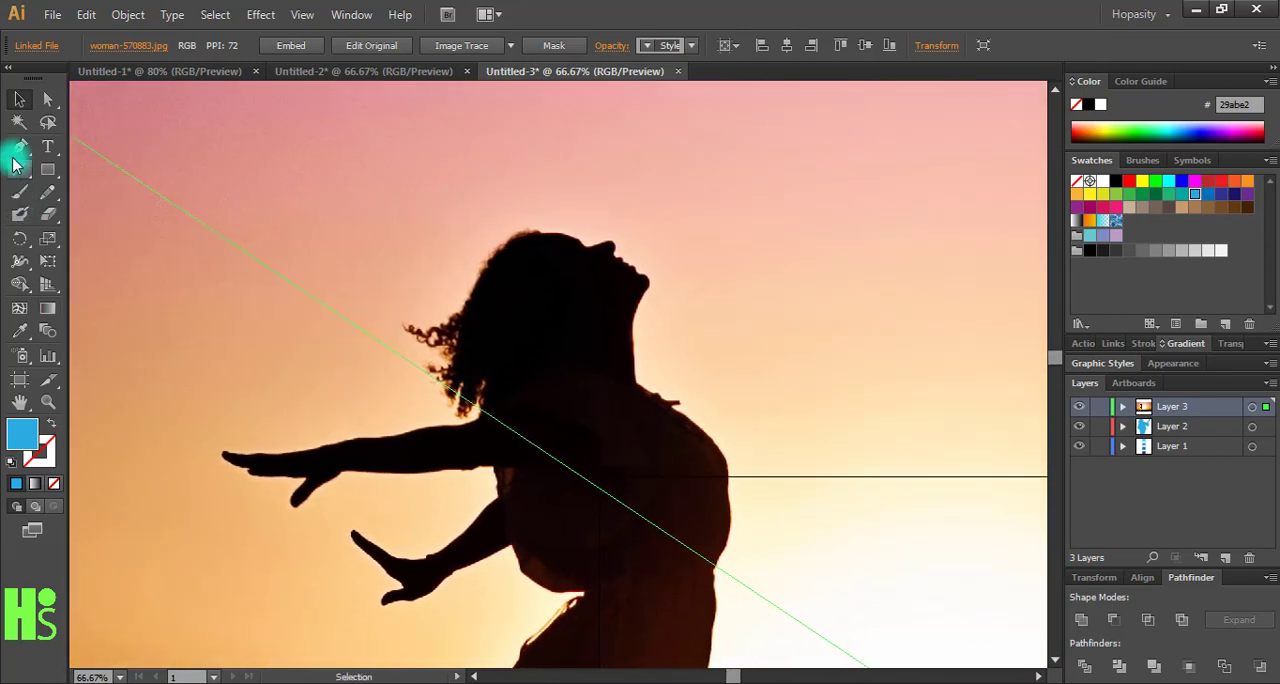
click(468, 308)
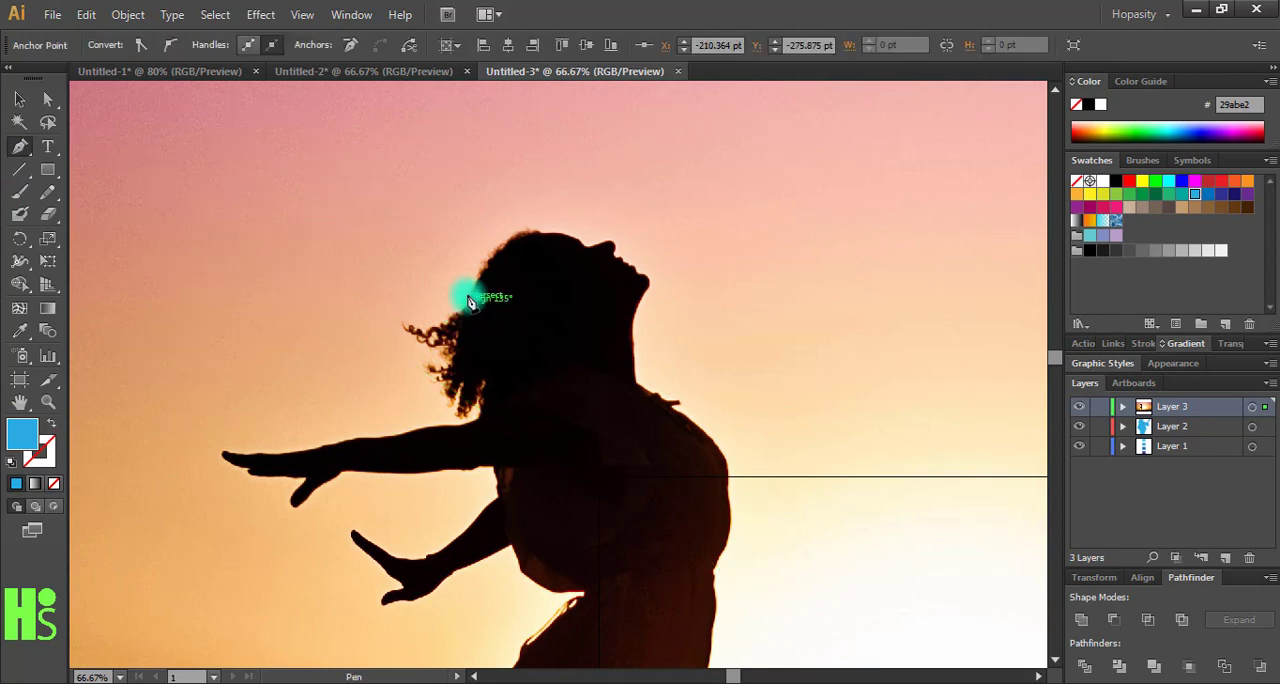
drag(483, 275, 511, 241)
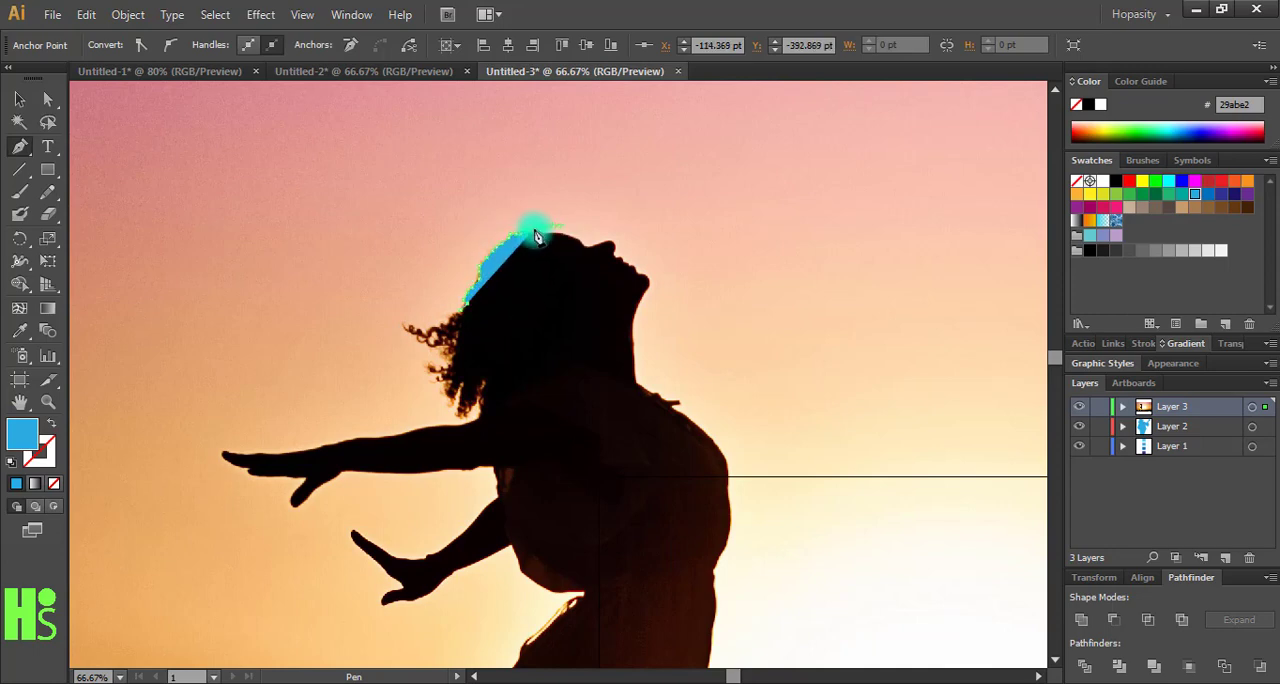
click(52, 424)
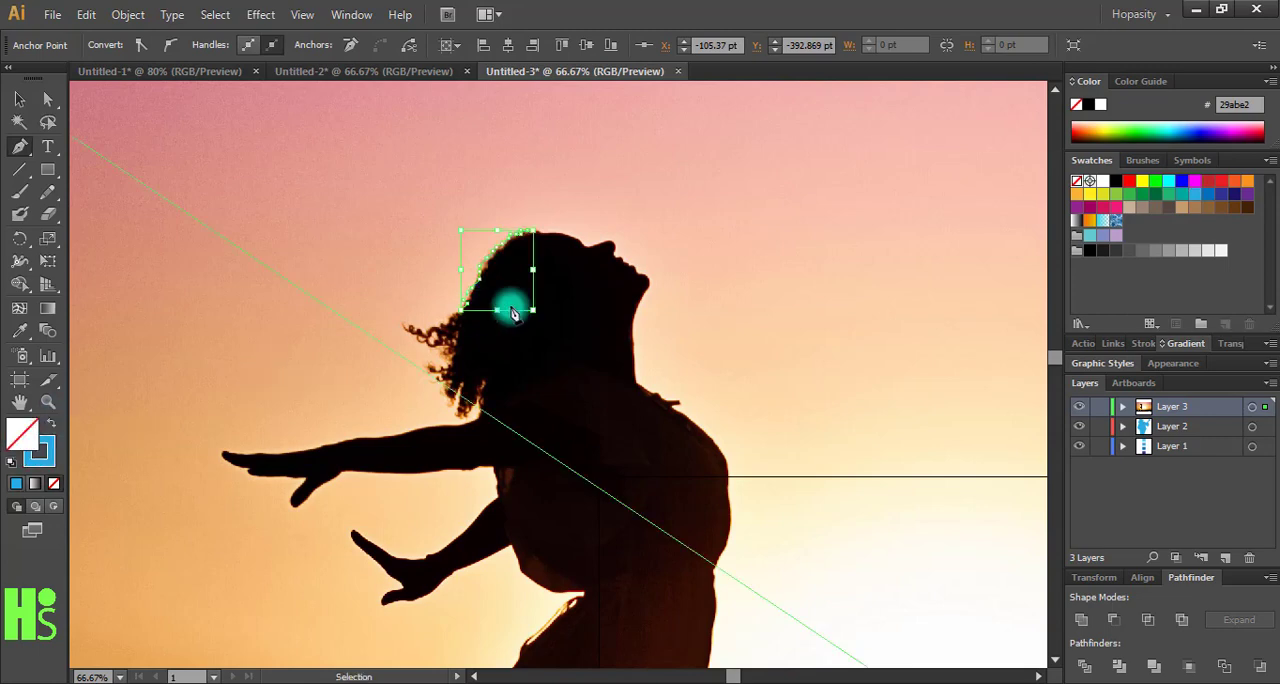
- Trace the woman's forehead, facial profile and throat down to the base of the neck
scroll(508, 306, up, 2)
drag(514, 300, 437, 592)
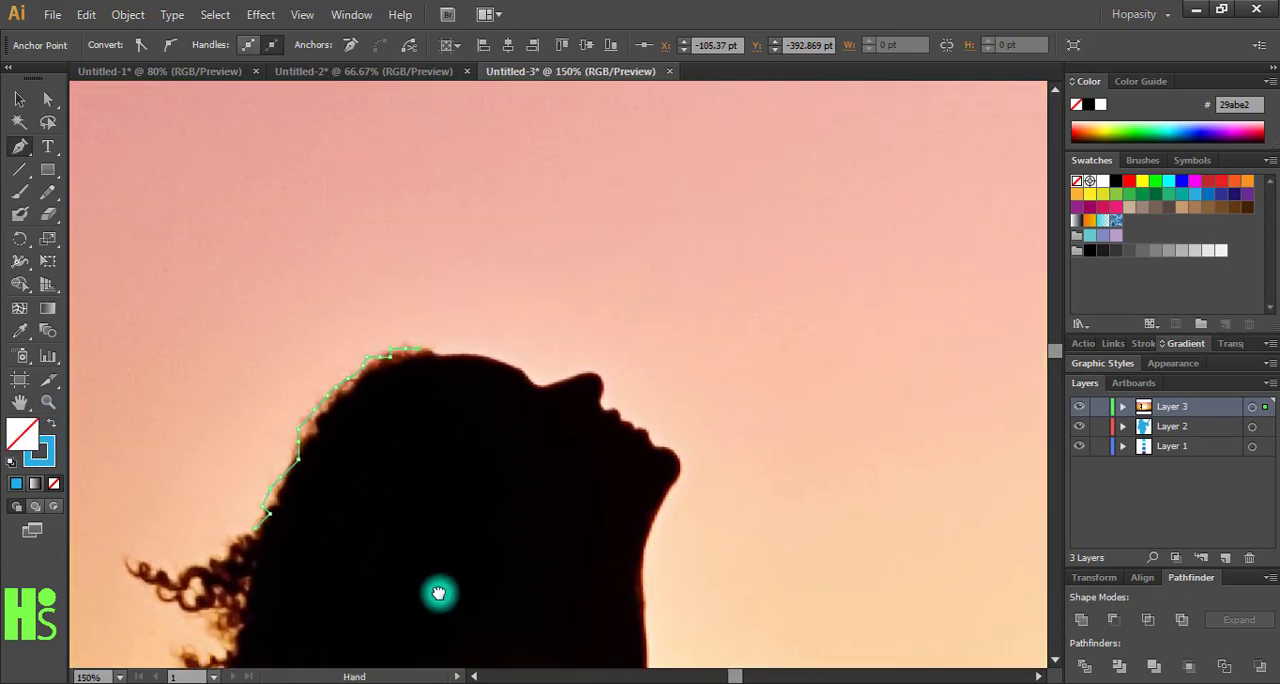
click(438, 363)
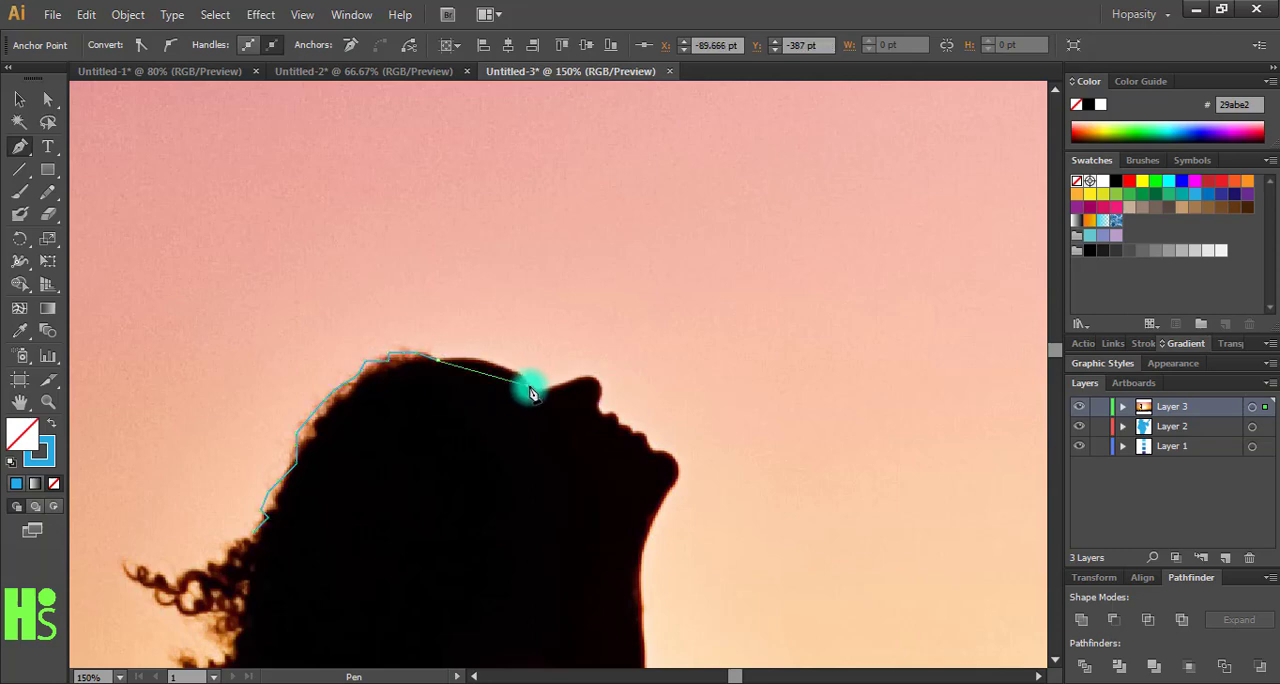
click(531, 391)
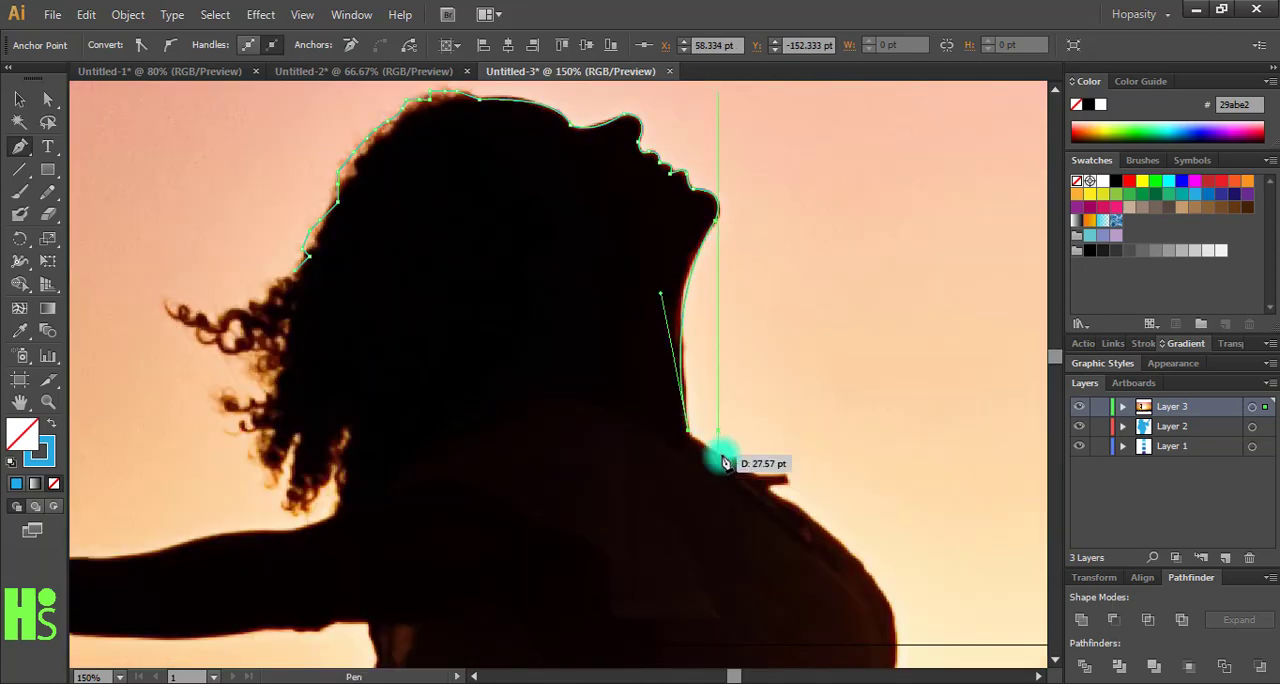
drag(745, 480, 687, 293)
- Trace the front of the woman's body from the chest down along the dress
mouse_move(843, 483)
mouse_down()
mouse_move(826, 566)
mouse_move(870, 274)
mouse_move(906, 200)
mouse_up()
click(866, 357)
click(849, 446)
click(810, 526)
mouse_move(810, 593)
mouse_down()
mouse_move(797, 611)
mouse_move(840, 290)
mouse_up()
drag(817, 383, 814, 409)
- Trace the front of the woman's lower leg and the top of the foot to the toes
mouse_move(749, 481)
mouse_down()
mouse_move(663, 537)
mouse_move(790, 200)
mouse_up()
click(686, 329)
click(680, 502)
drag(700, 475, 738, 503)
drag(871, 548, 899, 530)
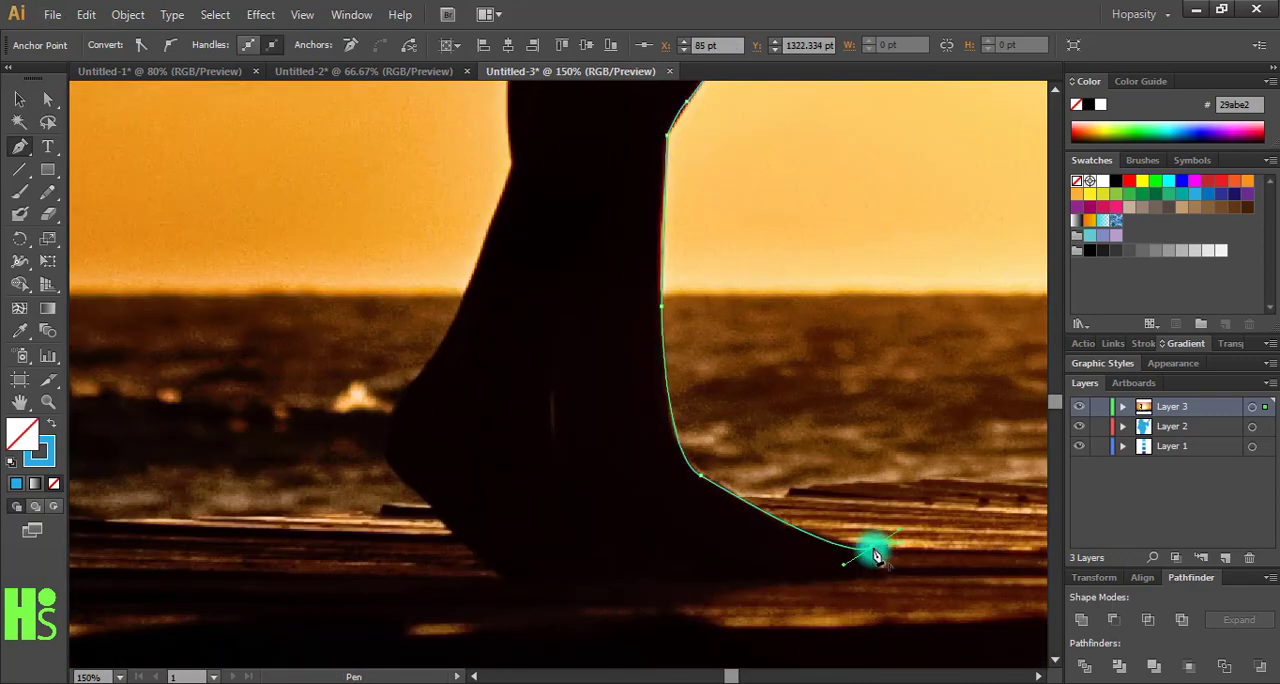
click(880, 566)
- Trace the sole, heel and back of the leg, continuing around the dress's hem
click(503, 577)
drag(387, 455, 383, 420)
click(420, 377)
click(511, 163)
drag(514, 120, 583, 606)
drag(614, 266, 712, 537)
click(557, 417)
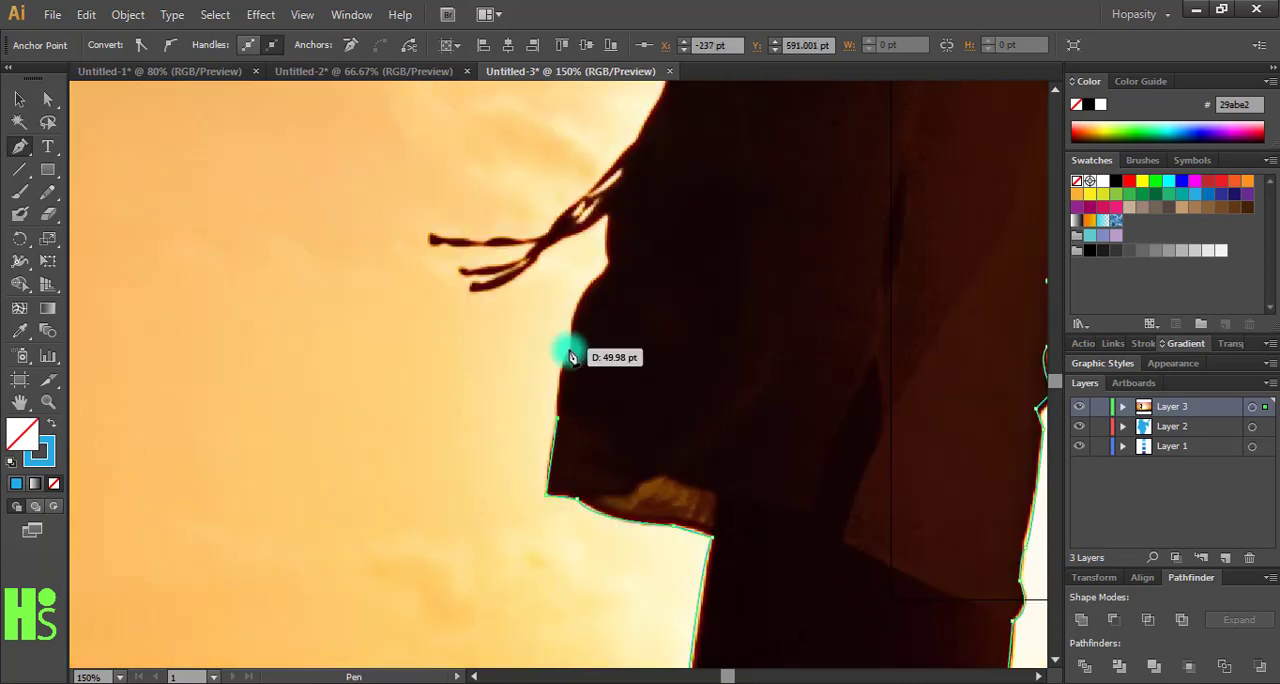
- Trace the back edge of the dress and around its loose, fluttering tie ends
click(569, 348)
click(608, 265)
click(608, 217)
click(472, 293)
click(430, 229)
click(639, 138)
click(660, 92)
- Trace the dress's back edge from above the tie ends up to the notch at the waist
drag(667, 93, 495, 388)
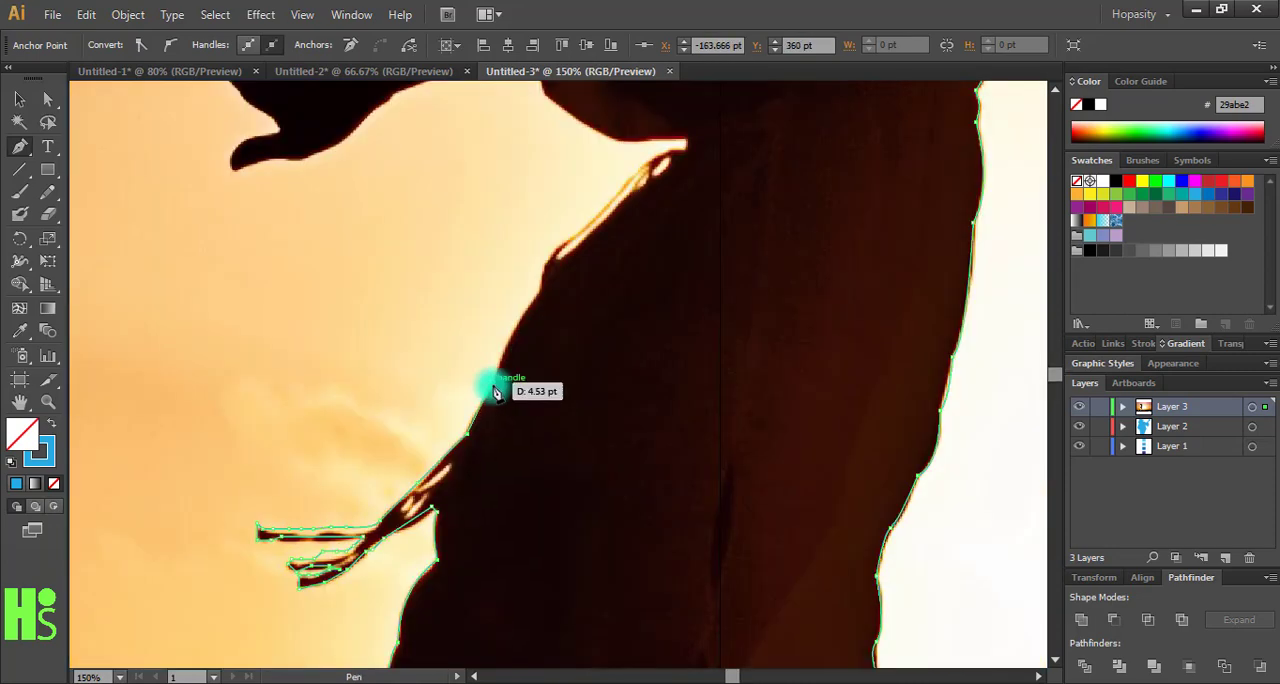
click(539, 292)
click(642, 162)
drag(687, 138, 746, 308)
- Trace from the waist notch up the woman's torso and along the underside of the lower arm to the thumb
click(601, 265)
click(581, 207)
click(457, 262)
click(374, 324)
drag(327, 305, 382, 294)
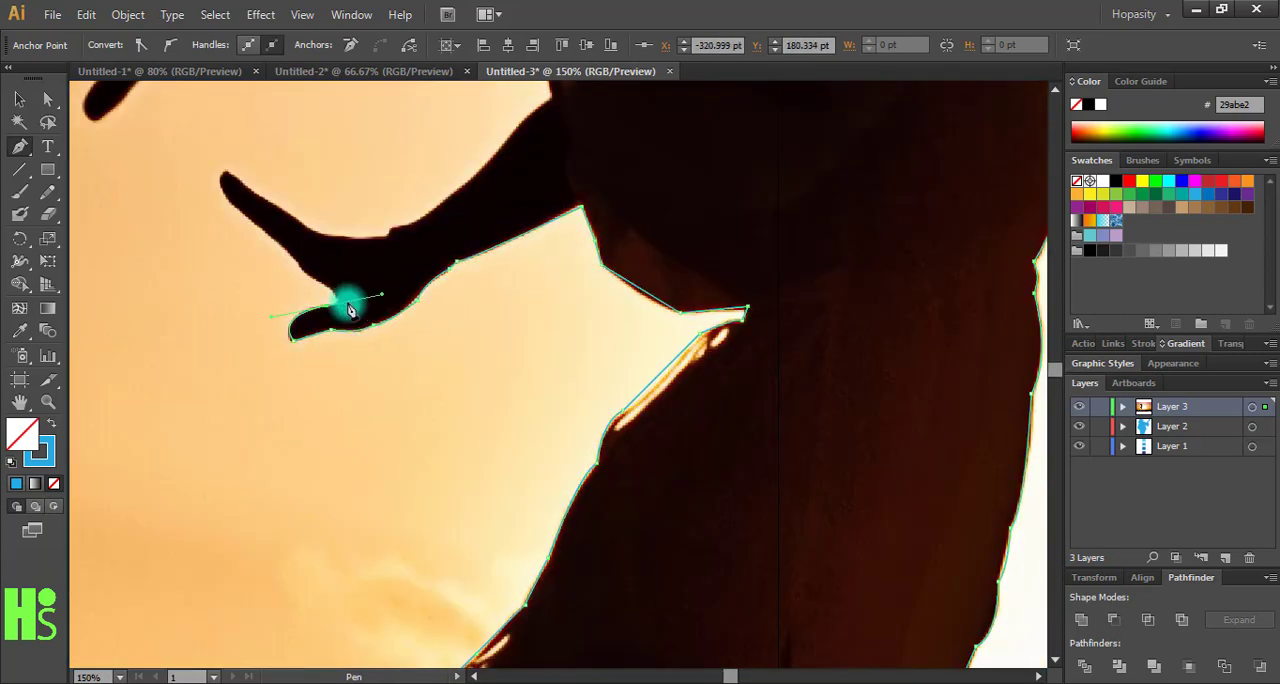
- Trace around the lower hand's fingers and back along the arm's upper edge to the torso
click(312, 274)
click(259, 228)
click(233, 203)
drag(224, 173, 243, 161)
click(310, 230)
click(387, 237)
click(551, 96)
drag(554, 101, 428, 268)
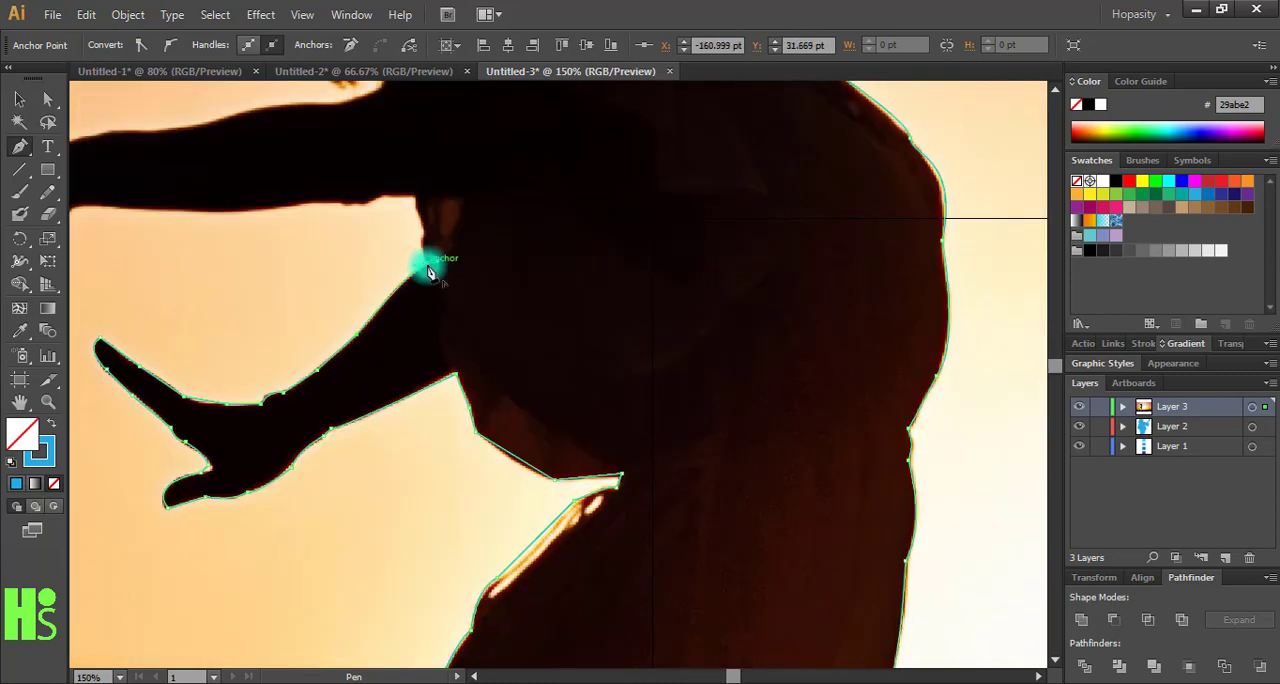
- Trace the underside of the woman's upper arm and around the thumb towards the fingertips
click(414, 199)
drag(299, 208, 526, 223)
click(242, 258)
click(197, 302)
drag(204, 257, 248, 214)
click(220, 239)
drag(106, 236, 247, 297)
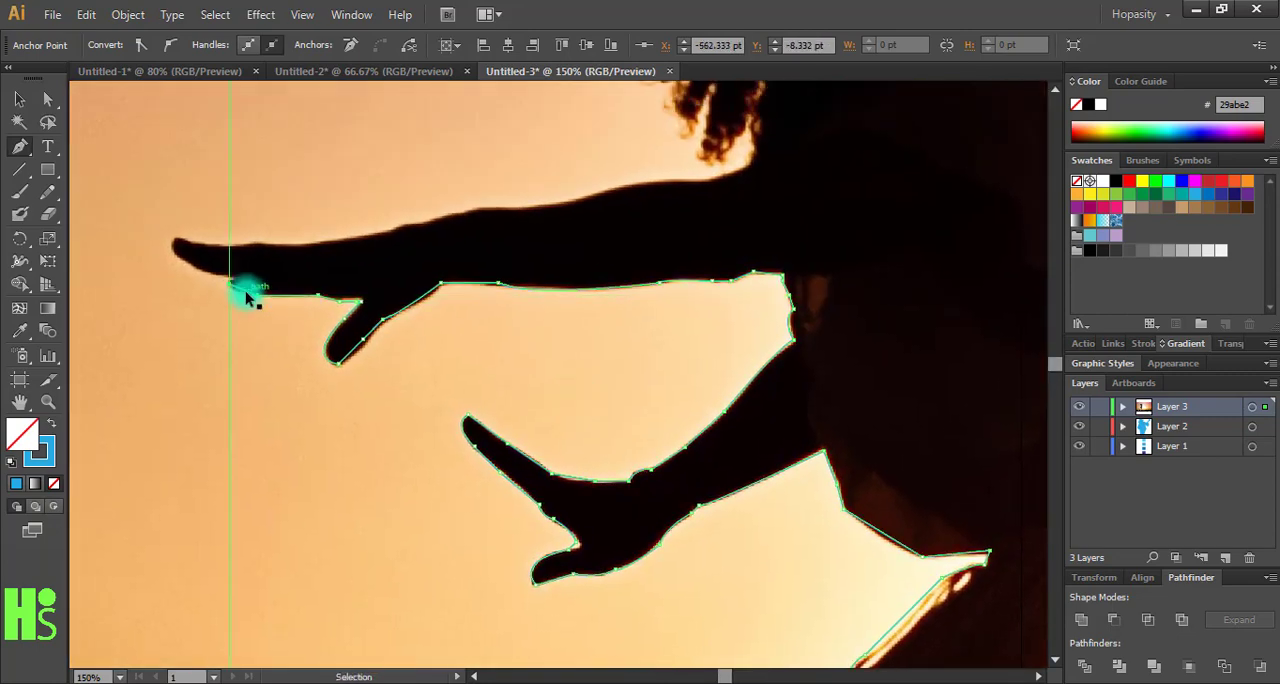
- Trace the fingertips and the top edge of the upper arm back to the shoulder below the hair
click(201, 271)
click(258, 244)
click(398, 227)
click(525, 207)
click(690, 179)
drag(748, 164, 634, 289)
- Trace the woman's loose curly hair strands and close the silhouette outline
click(585, 279)
click(573, 260)
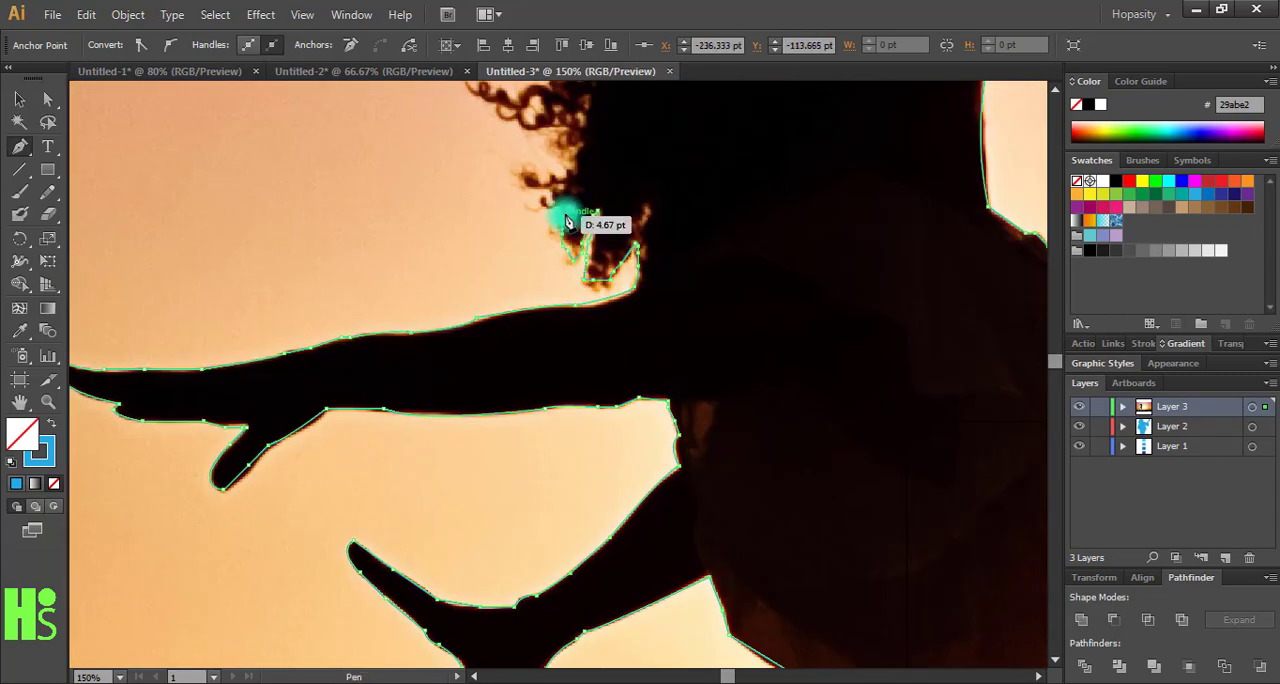
drag(675, 173, 703, 391)
click(556, 426)
click(549, 401)
click(600, 385)
click(558, 345)
click(492, 293)
click(602, 277)
click(637, 250)
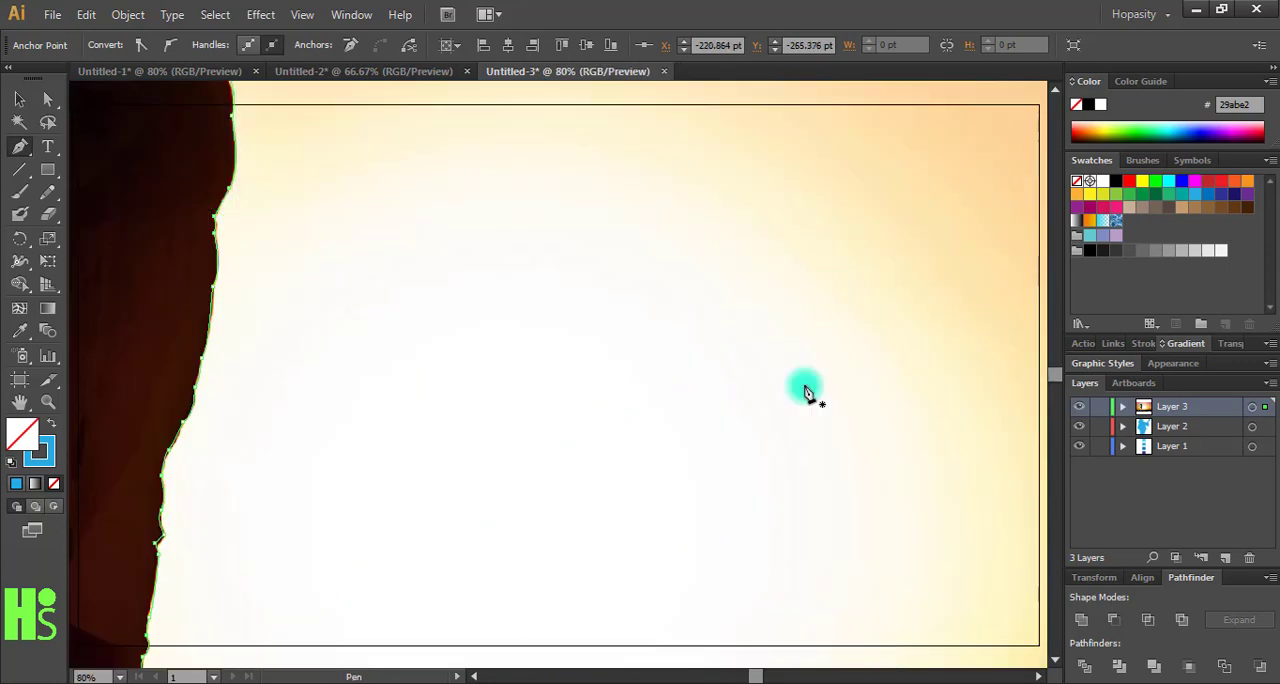
- Swap the stroke and fill so that the woman's silhouette is filled with blue 29abe2 and has no outline
ctrl+click(808, 392)
key(ctrl+minus)
key(ctrl+minus)
key(ctrl+minus)
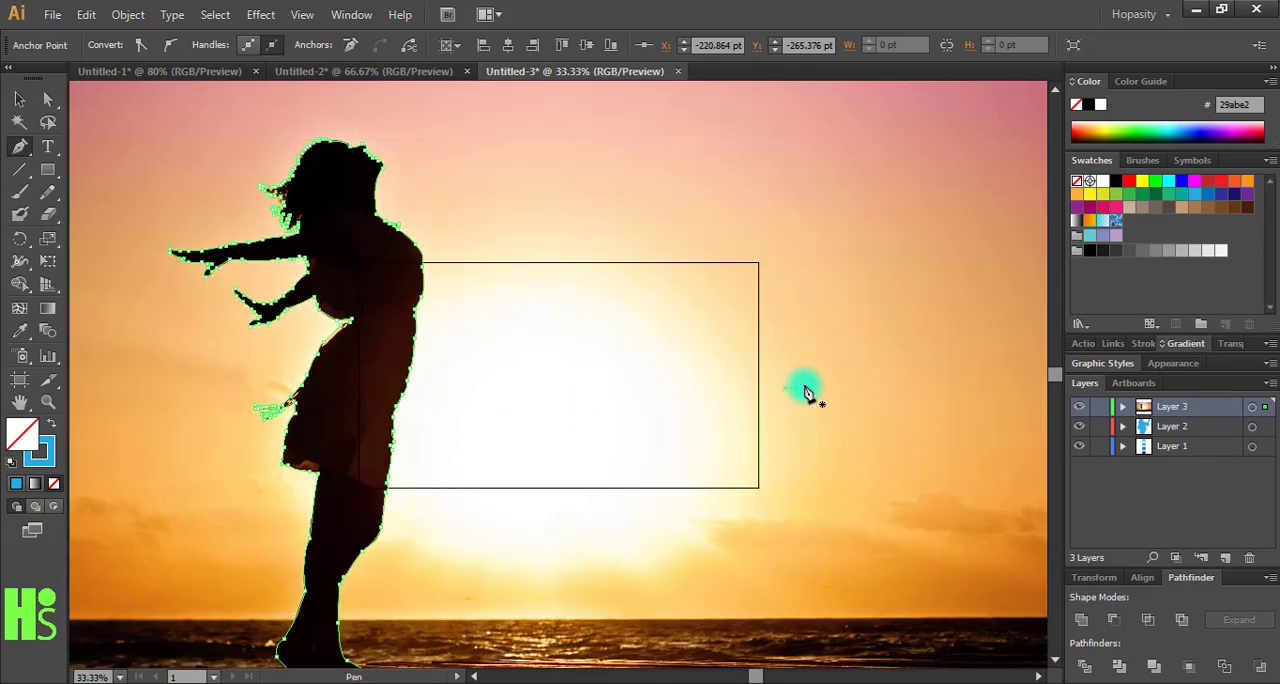
click(793, 413)
drag(622, 413, 829, 400)
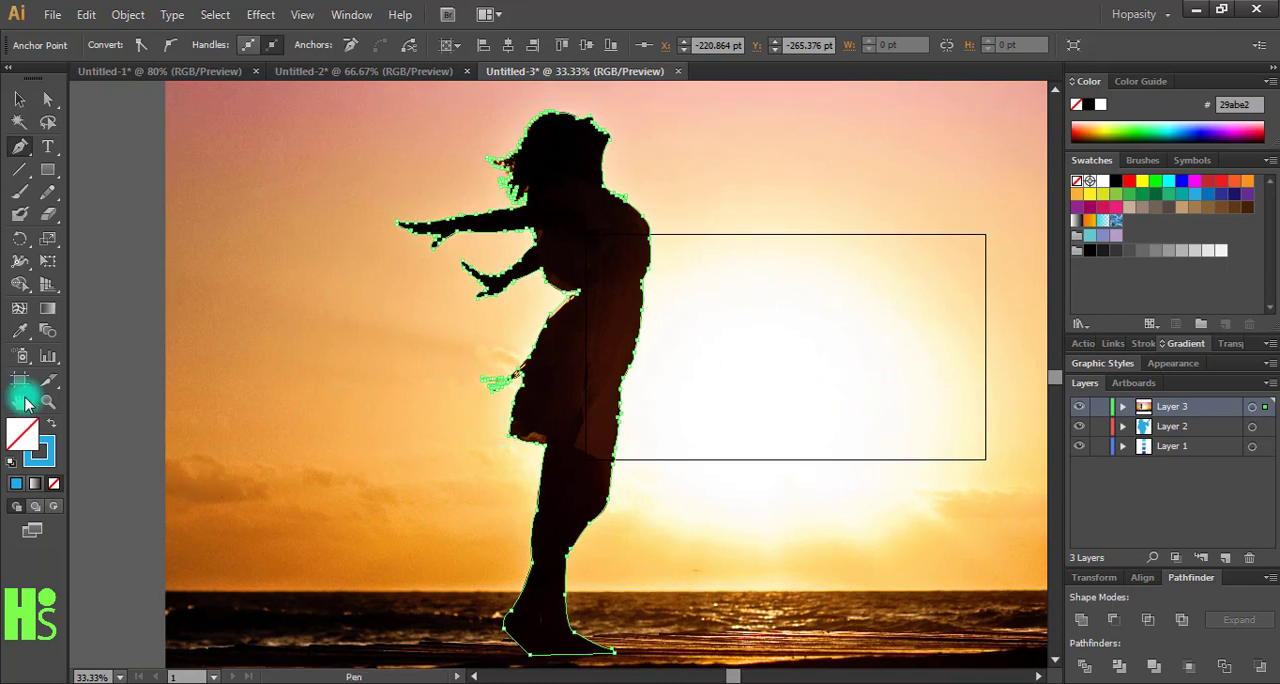
click(51, 423)
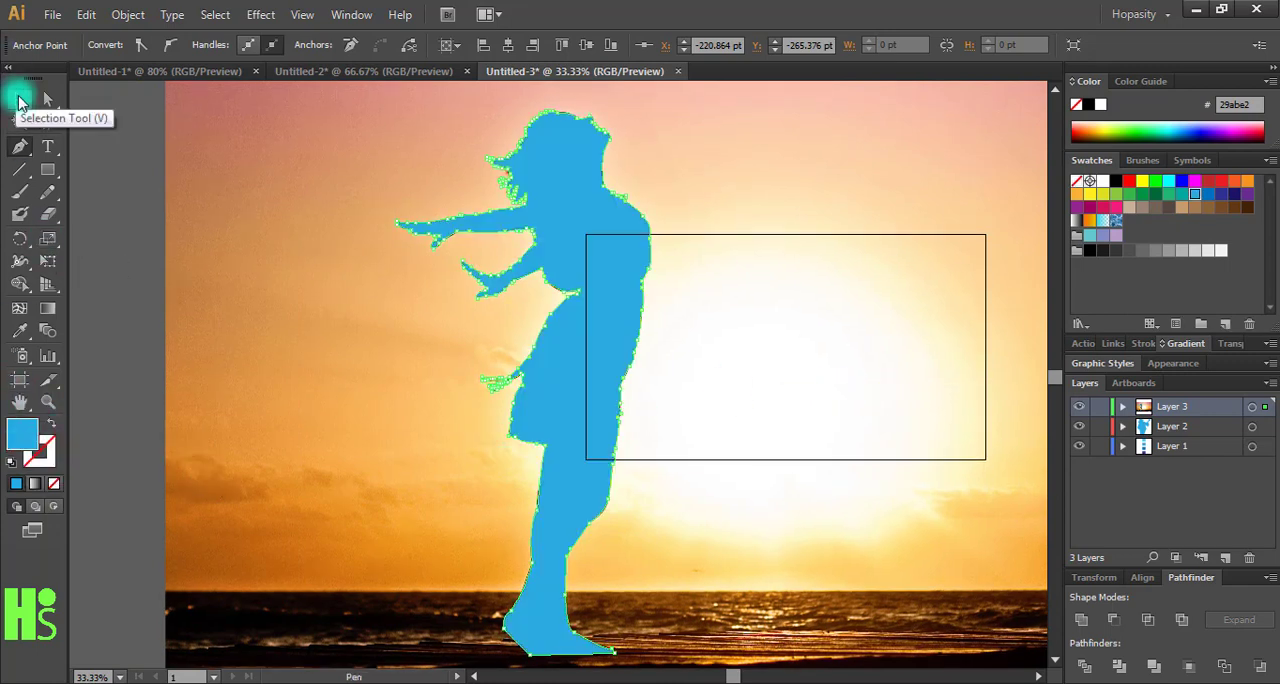
- Delete the woman's reference photo and move her silhouette beside the artboard
click(20, 100)
click(178, 151)
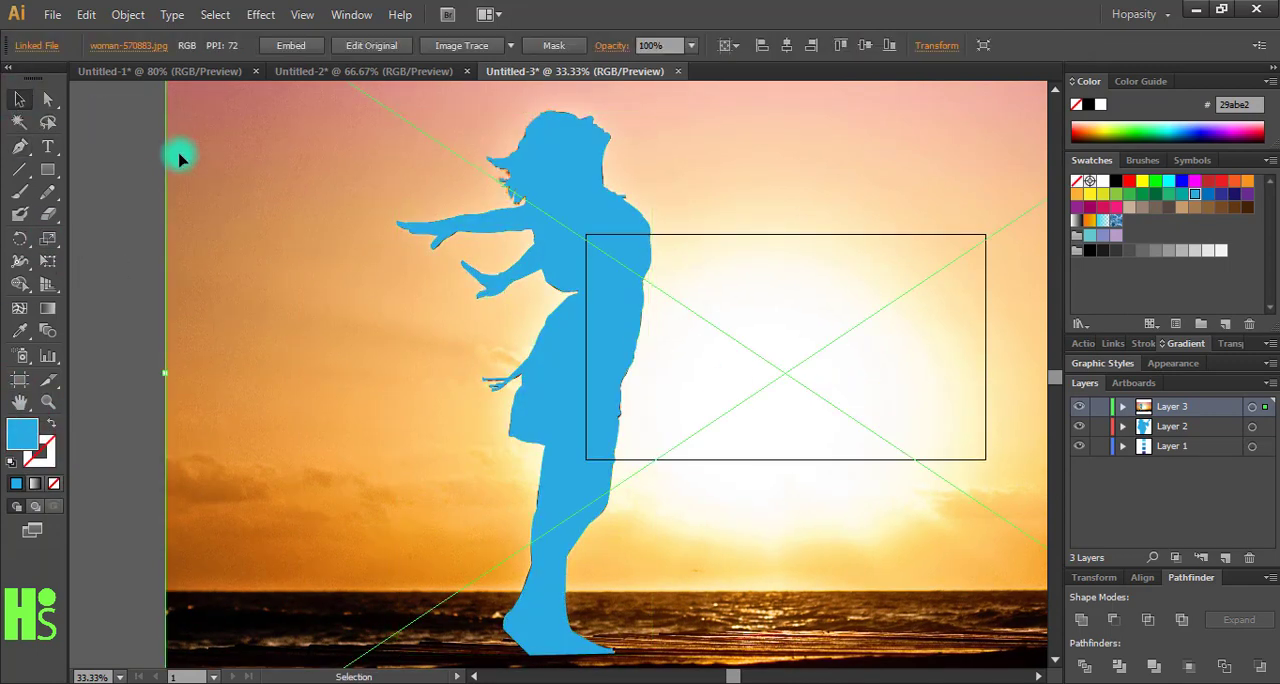
key(Delete)
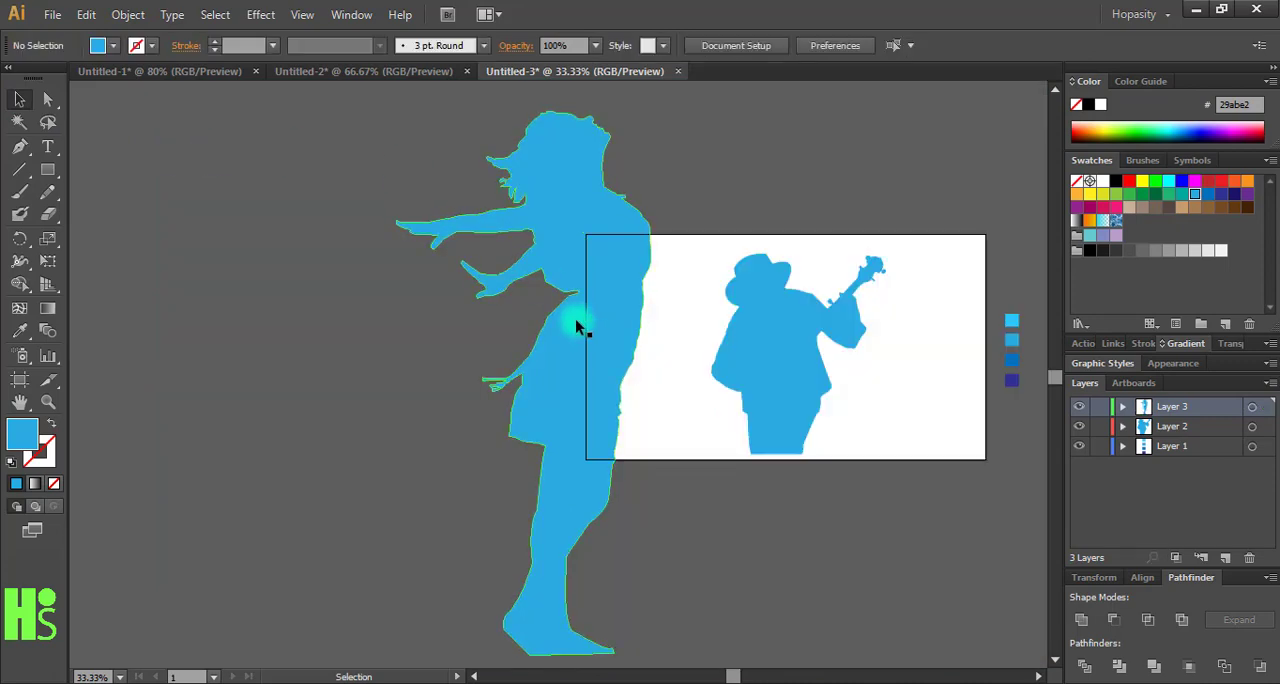
drag(580, 329, 617, 311)
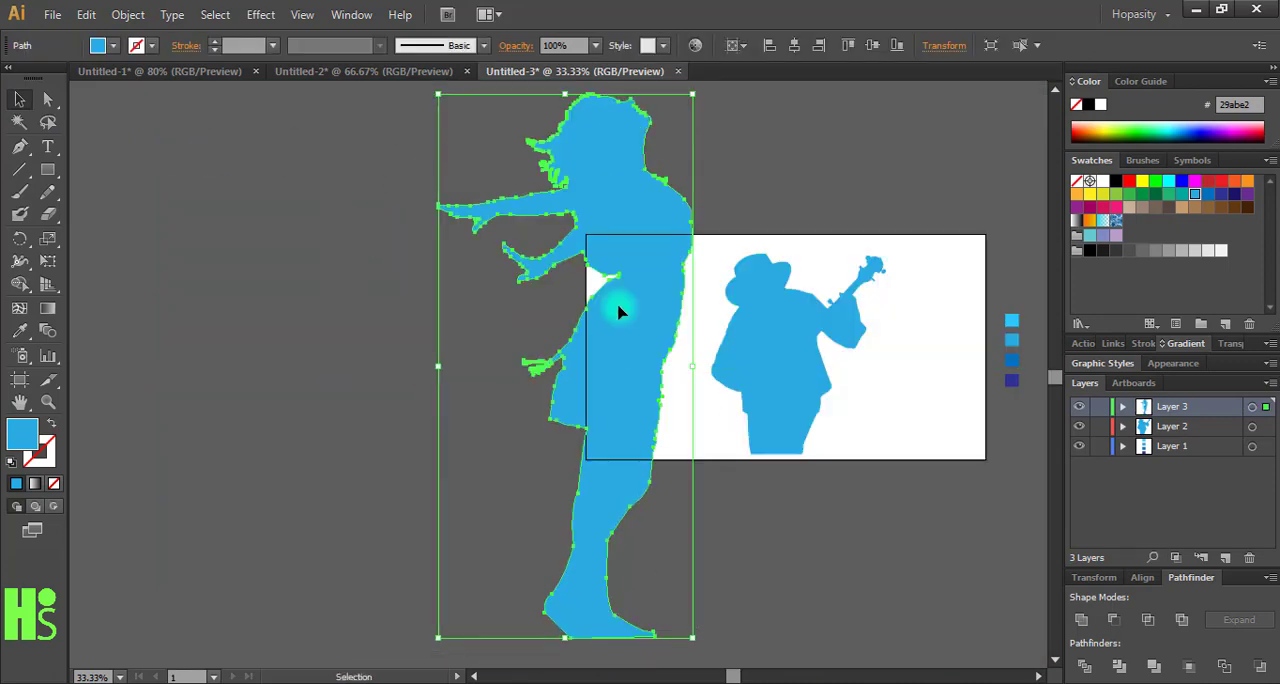
drag(657, 391, 487, 371)
click(600, 468)
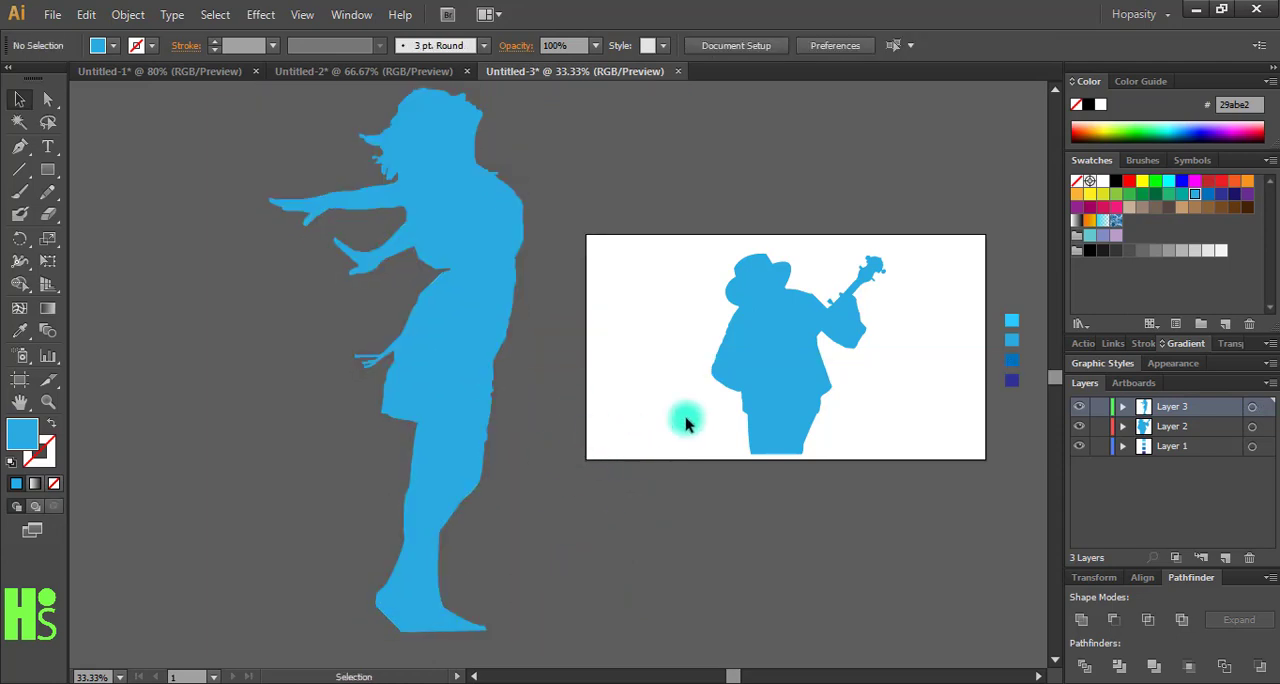
drag(731, 510, 609, 514)
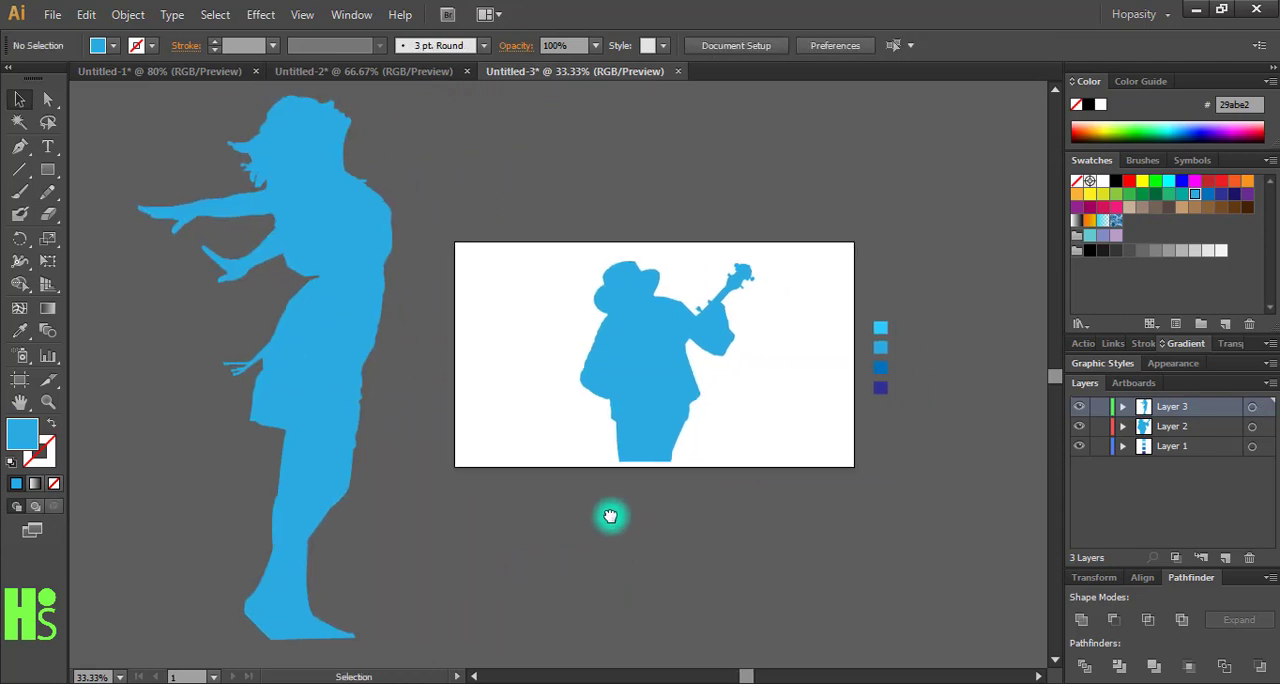
- Bring in the microphone-1209816_1920.jpg photo from the zzz folder and transfer it to a new layer
click(312, 605)
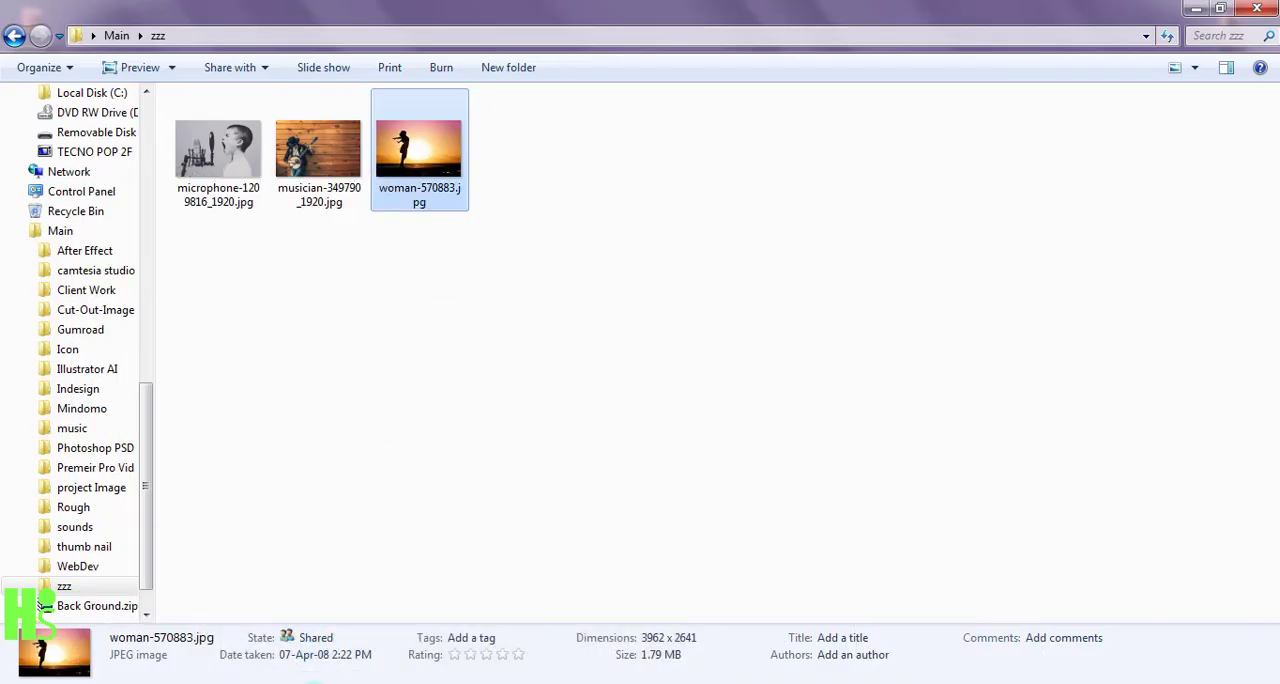
drag(223, 159, 484, 457)
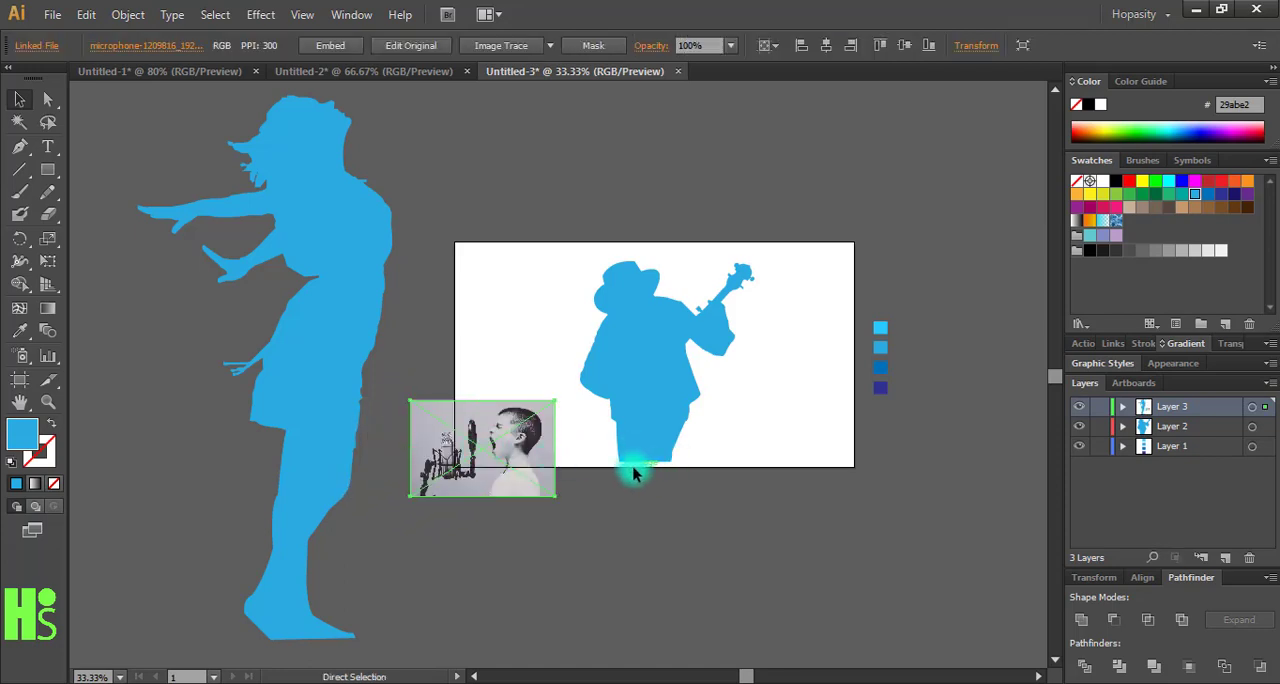
key(ctrl+z)
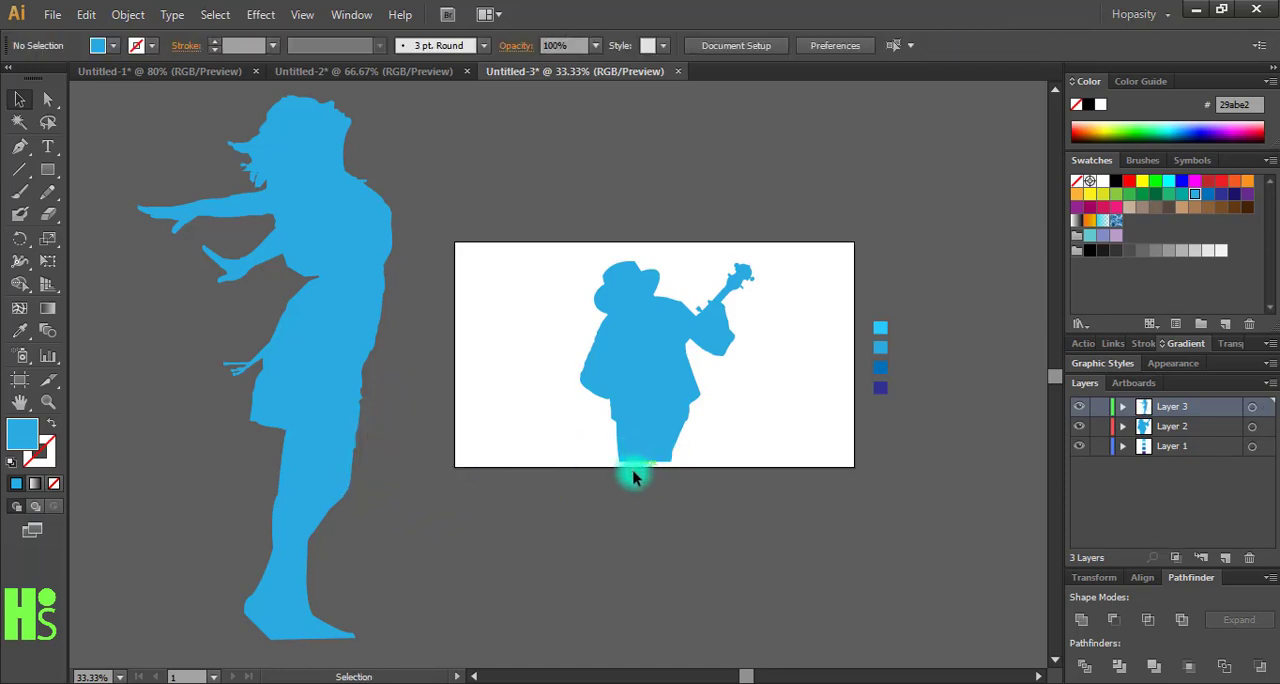
click(1224, 557)
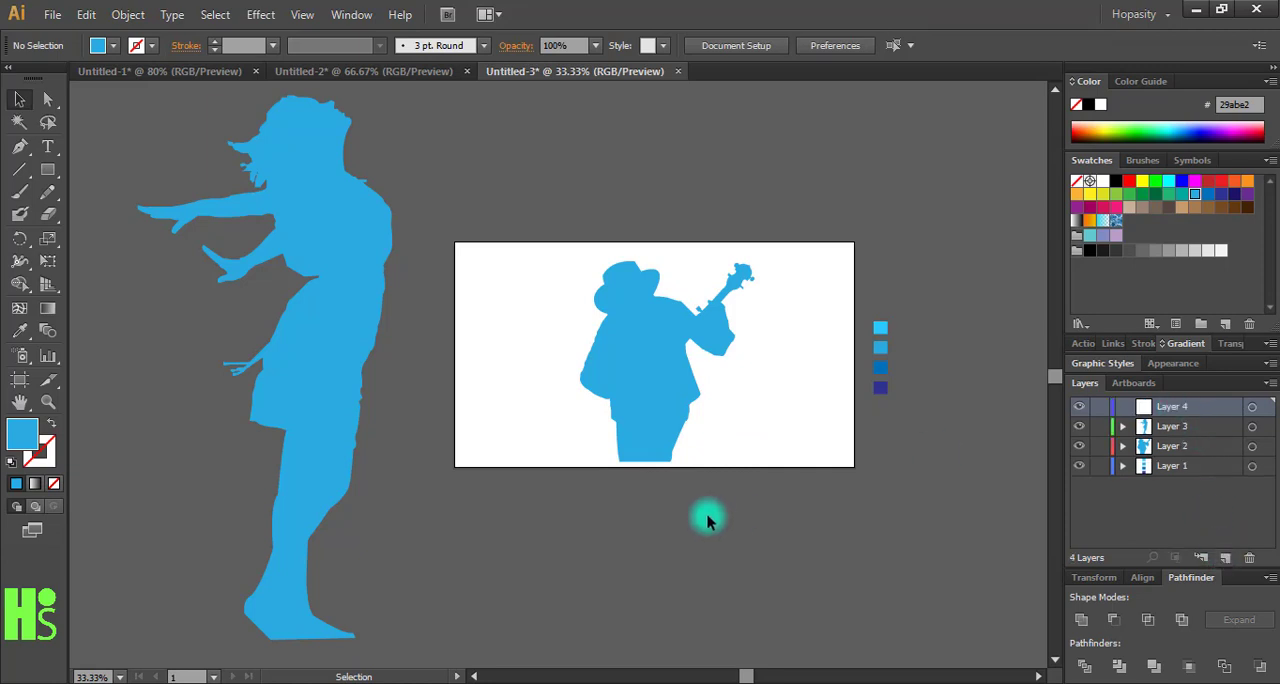
key(ctrl+f)
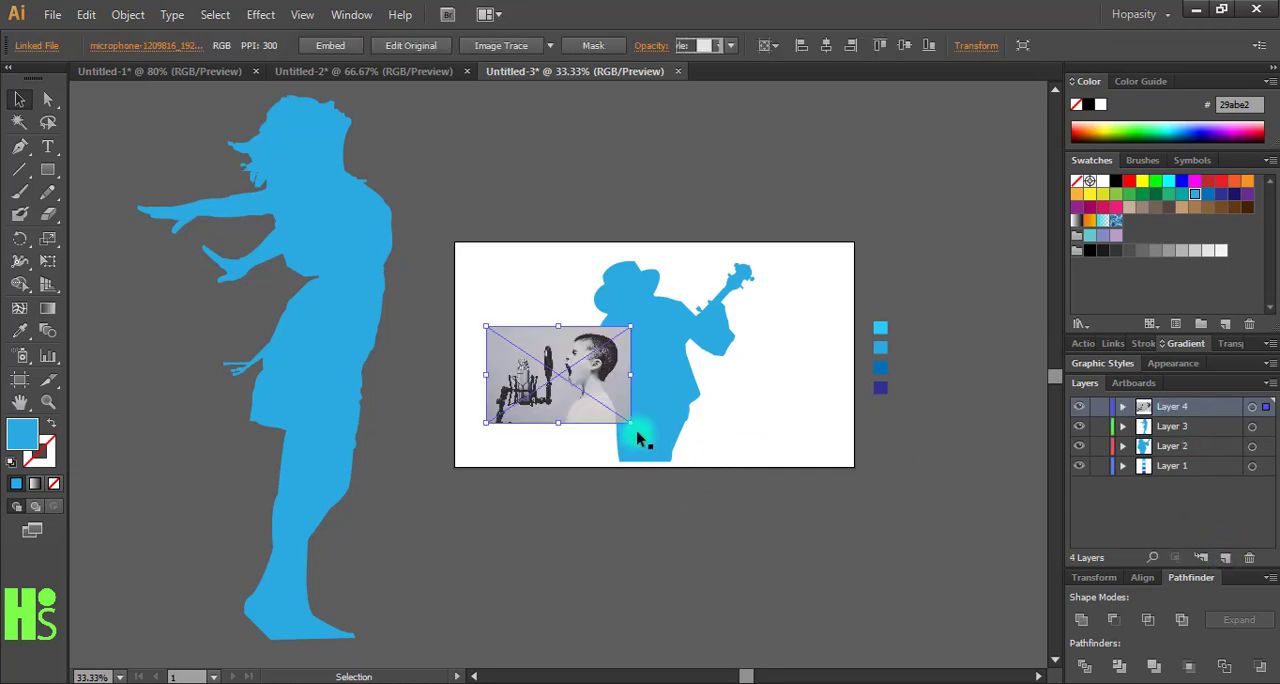
- Enlarge the microphone photo beyond the artboard and position it for tracing
drag(631, 424, 826, 556)
drag(650, 472, 713, 474)
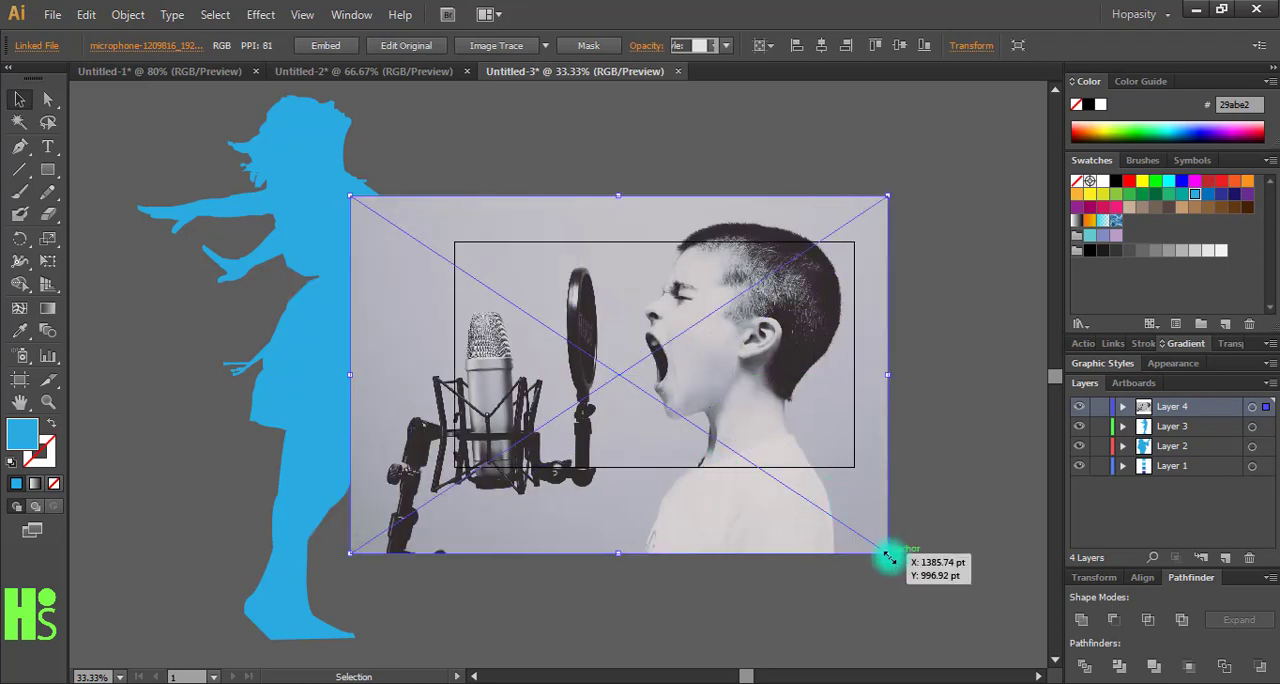
drag(888, 556, 978, 613)
drag(857, 532, 755, 540)
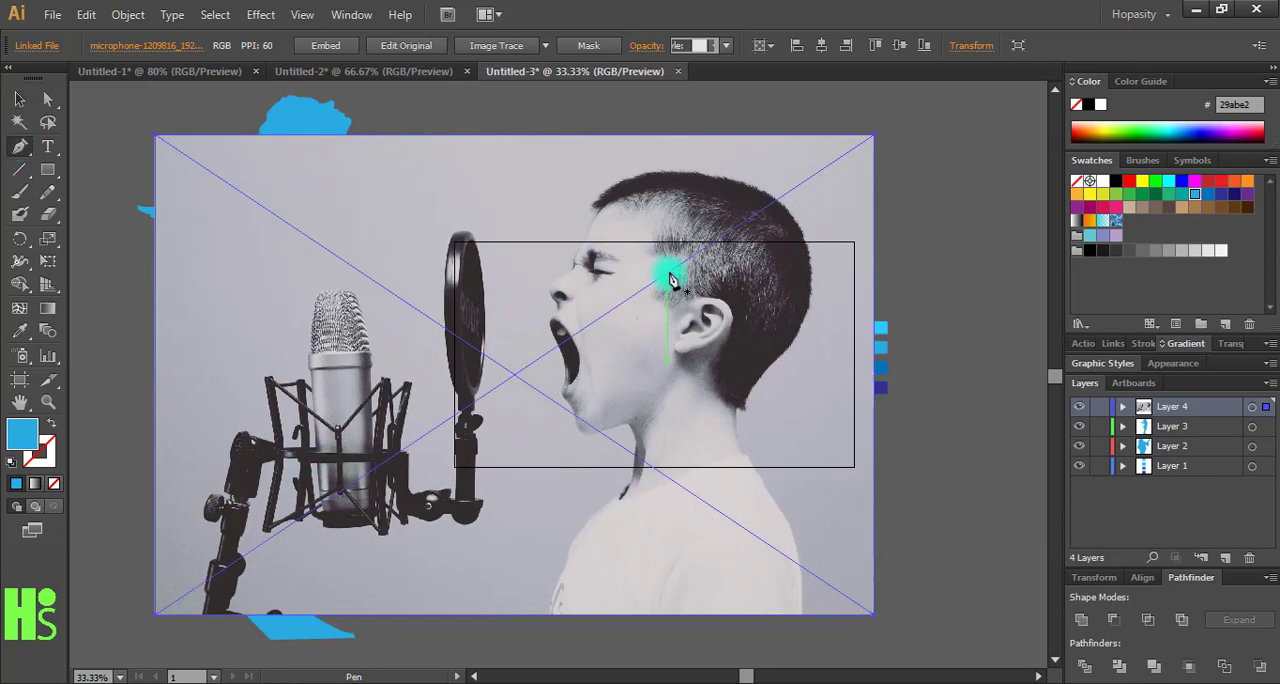
- Start a pen path at the boy's hairline with a blue stroke and no fill, tracing the front of the hair
key(ctrl+equal)
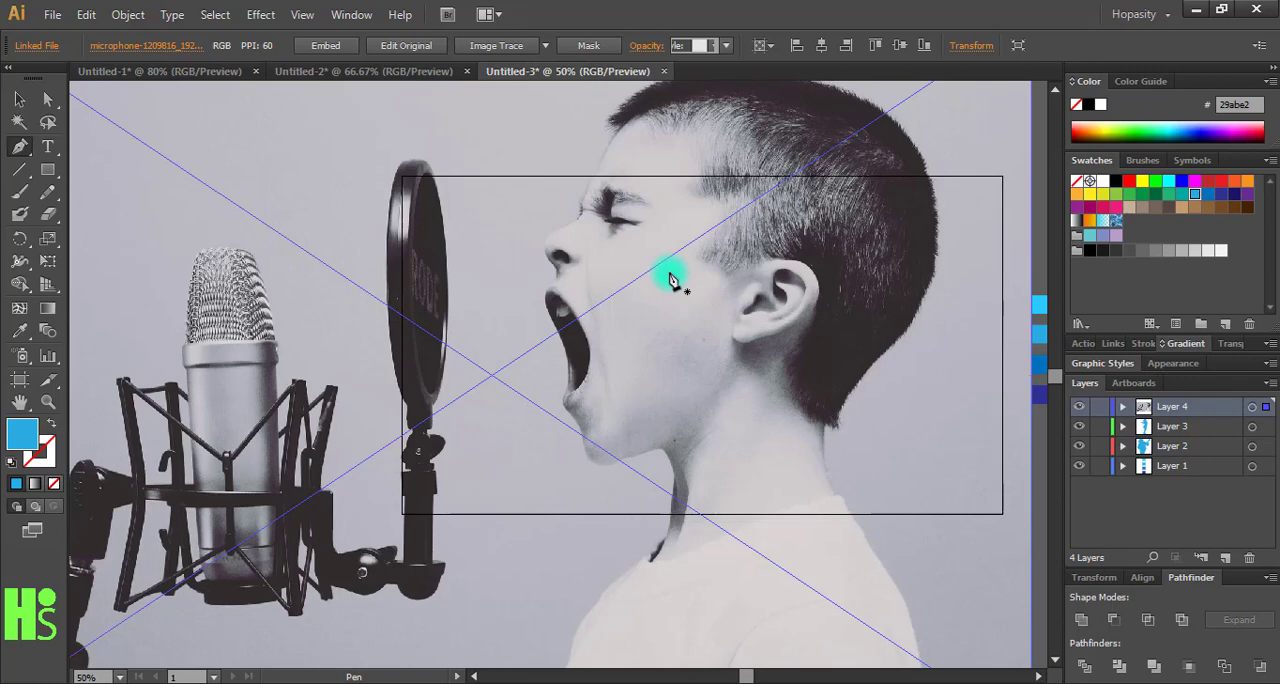
drag(783, 190, 669, 300)
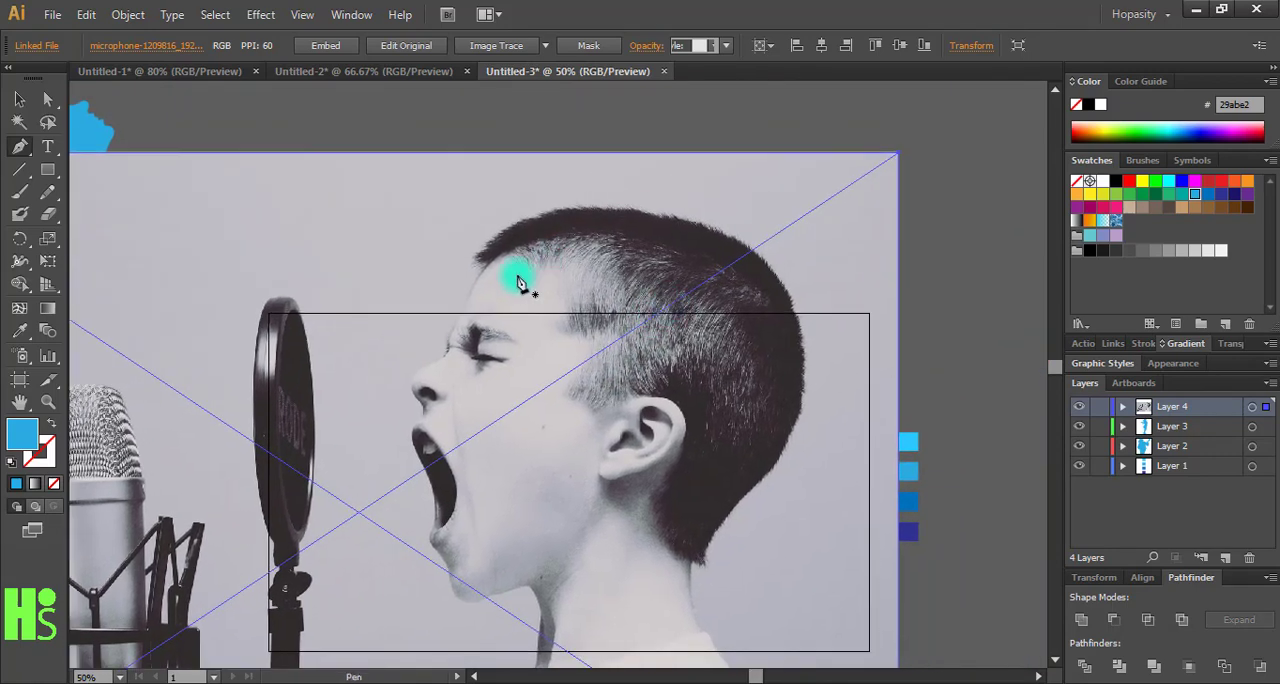
click(487, 272)
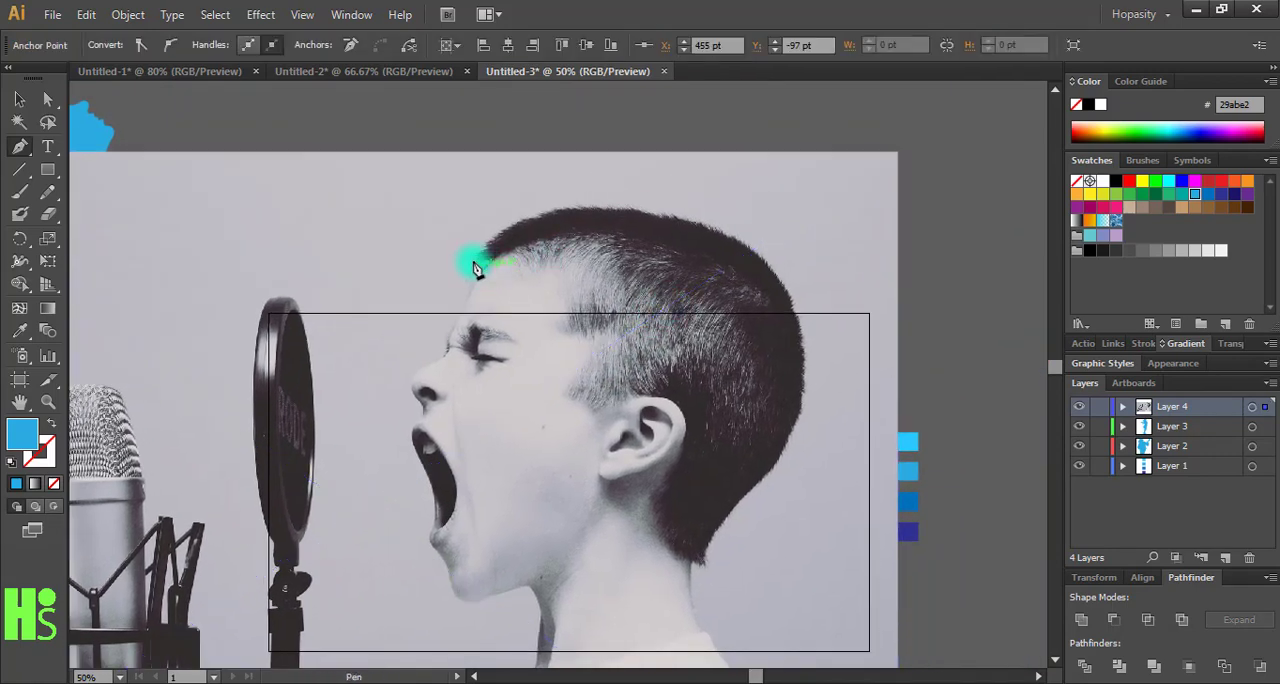
click(51, 423)
click(517, 218)
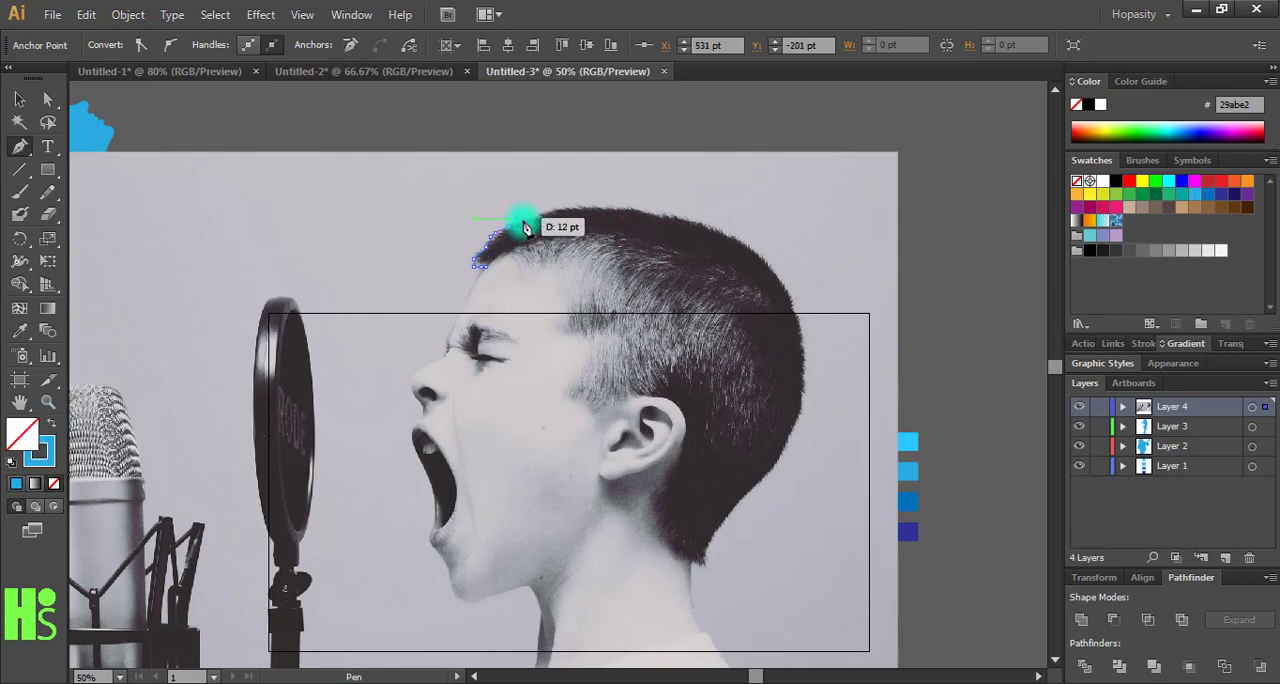
click(540, 216)
- Trace the curve of the boy's head down the back of the neck and over the rear shoulder
drag(795, 313, 848, 446)
click(795, 313)
mouse_move(773, 466)
mouse_down()
mouse_move(725, 530)
mouse_move(712, 645)
mouse_up()
click(773, 466)
drag(749, 649, 769, 406)
click(739, 416)
drag(810, 629, 784, 660)
- Trace across the bottom of the boy's torso and up the chest and throat to the chin
click(433, 553)
drag(453, 486, 487, 422)
click(545, 369)
drag(563, 311, 563, 299)
click(551, 271)
drag(473, 272, 440, 221)
drag(560, 205, 631, 459)
- Trace the boy's open mouth, nose and forehead, close the outline, and fill the silhouette with blue instead of stroking it
click(518, 413)
drag(518, 413, 511, 368)
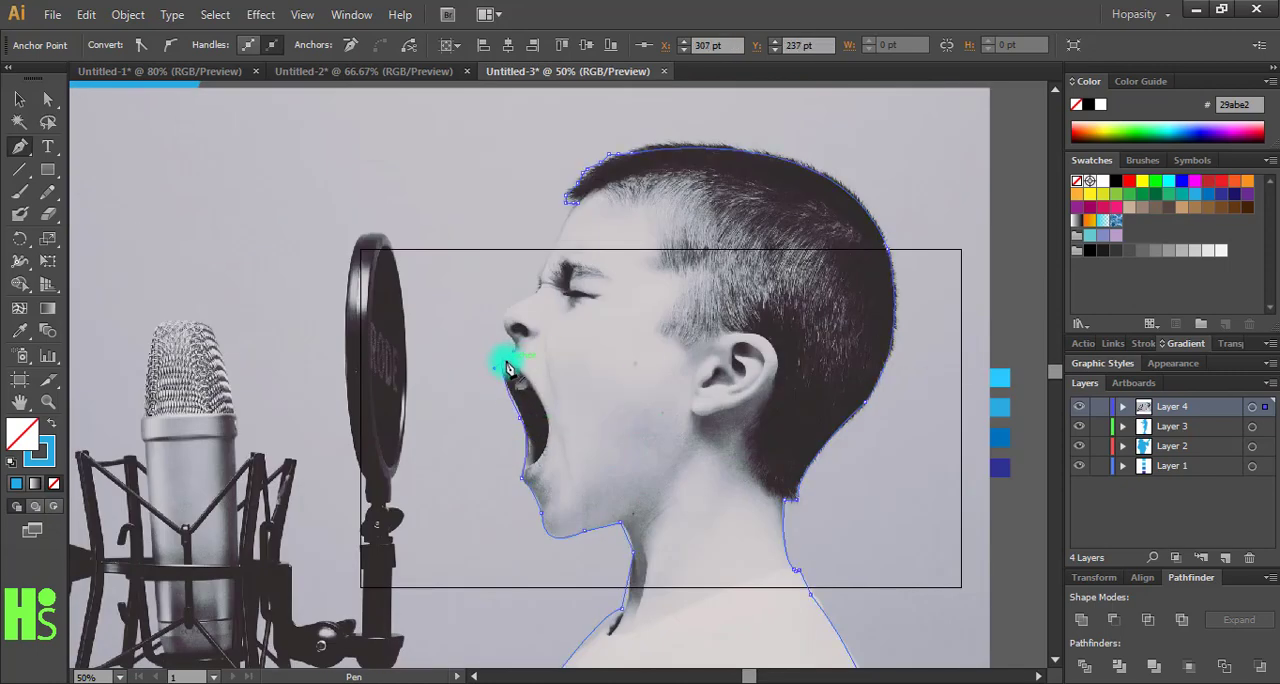
click(517, 346)
drag(504, 322, 509, 302)
click(505, 322)
click(539, 289)
click(540, 277)
drag(576, 203, 582, 203)
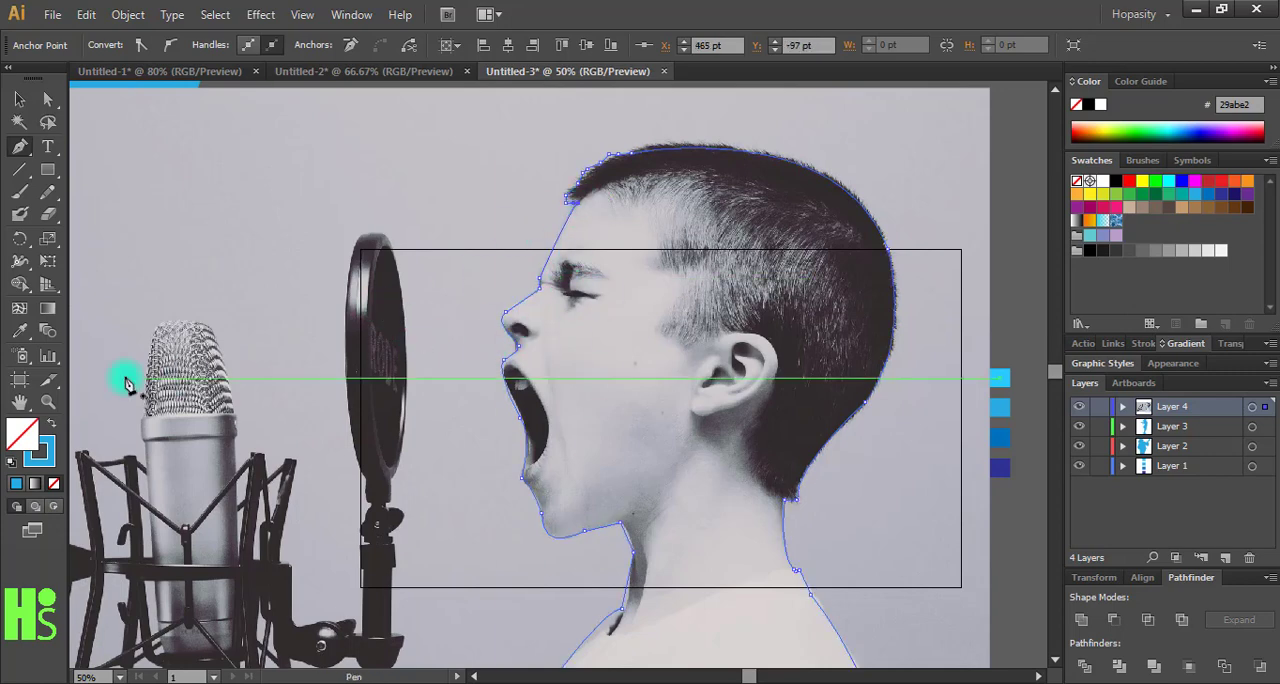
click(50, 424)
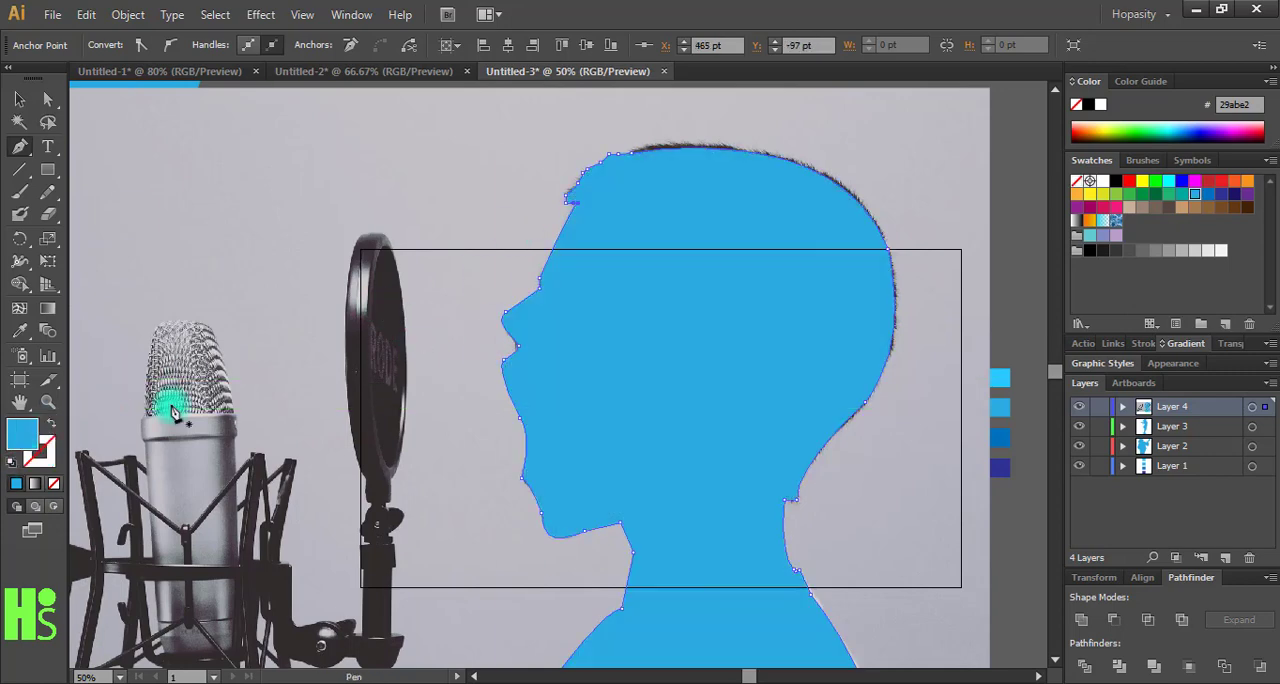
- Move the boy's silhouette aside and delete the microphone photo behind it
click(16, 99)
click(277, 186)
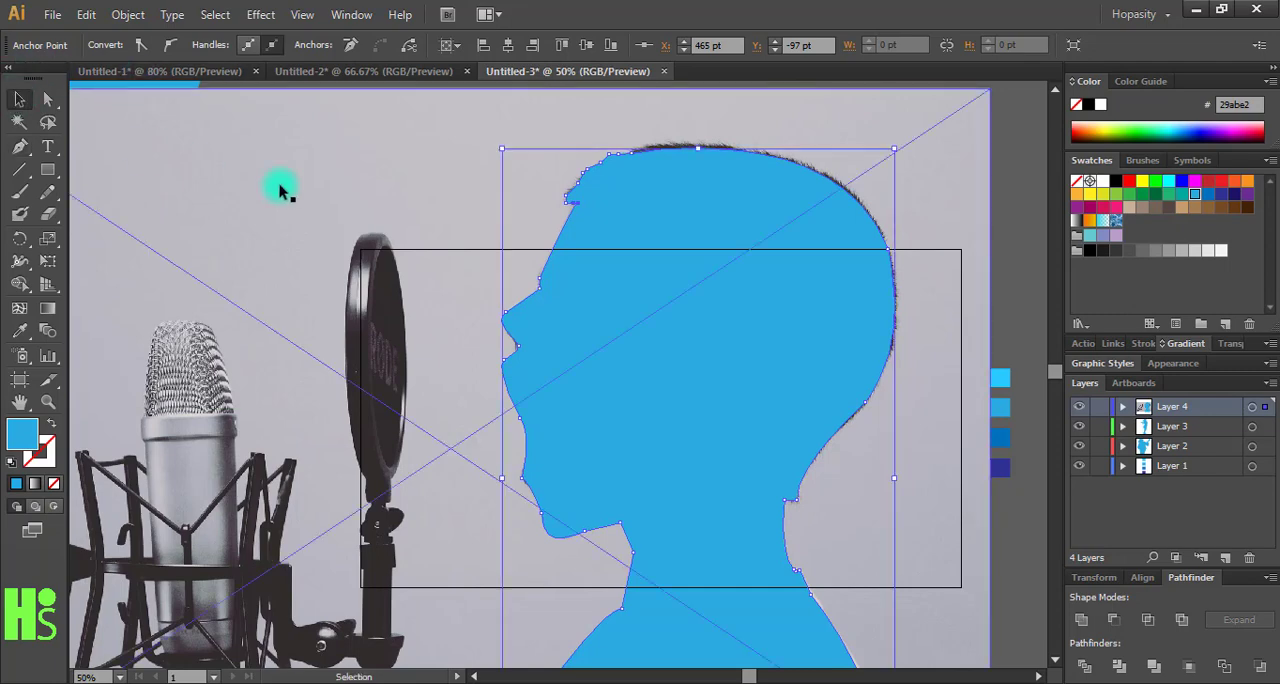
click(643, 333)
drag(583, 388, 423, 393)
click(973, 330)
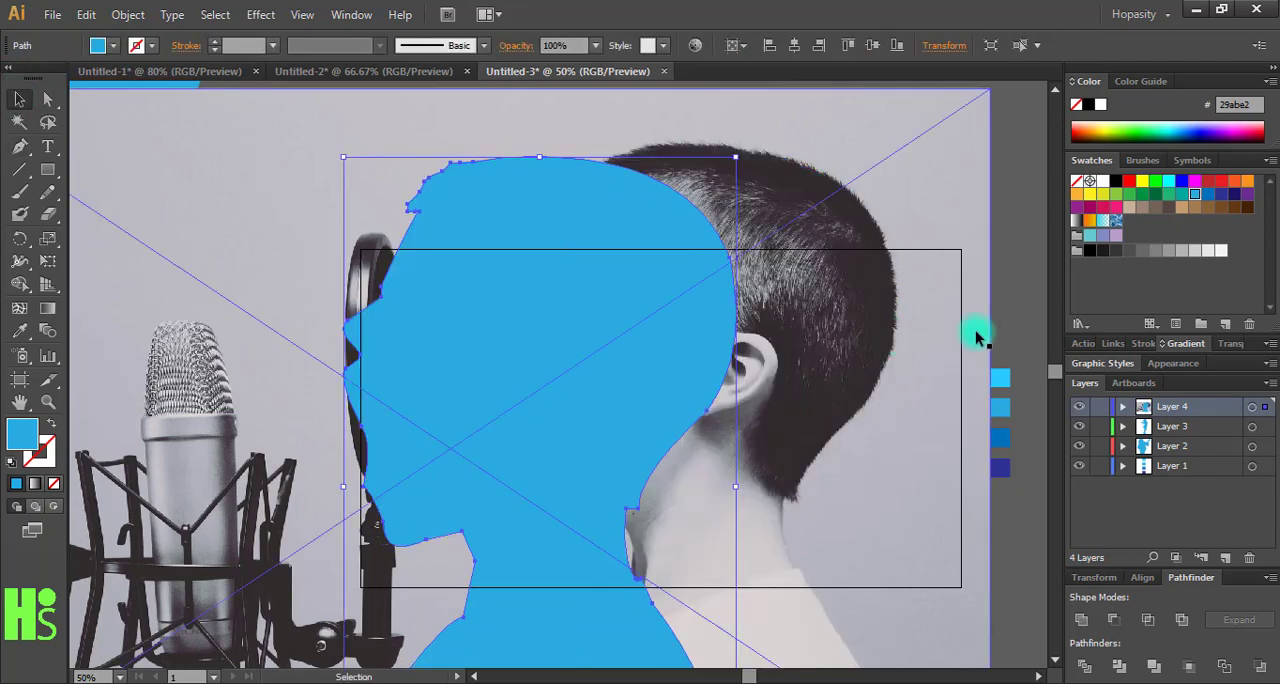
key(Delete)
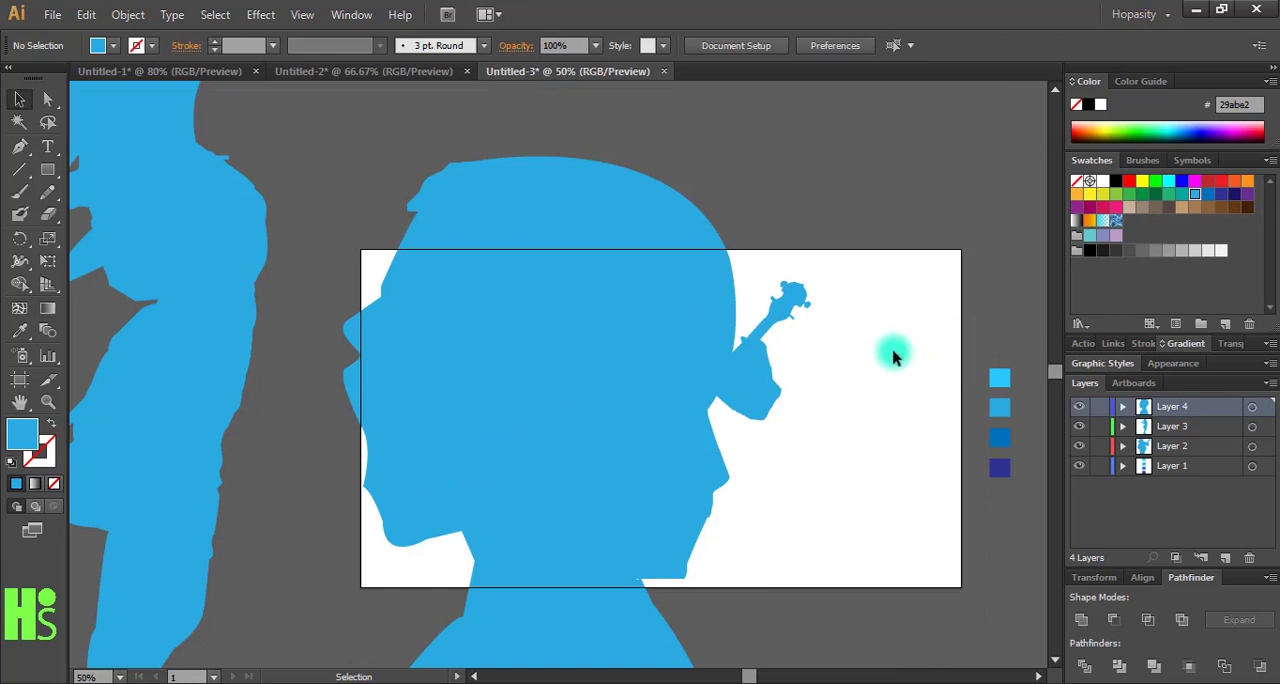
- Shrink the boy's silhouette and place it to the right of the banjo player
drag(564, 395, 698, 365)
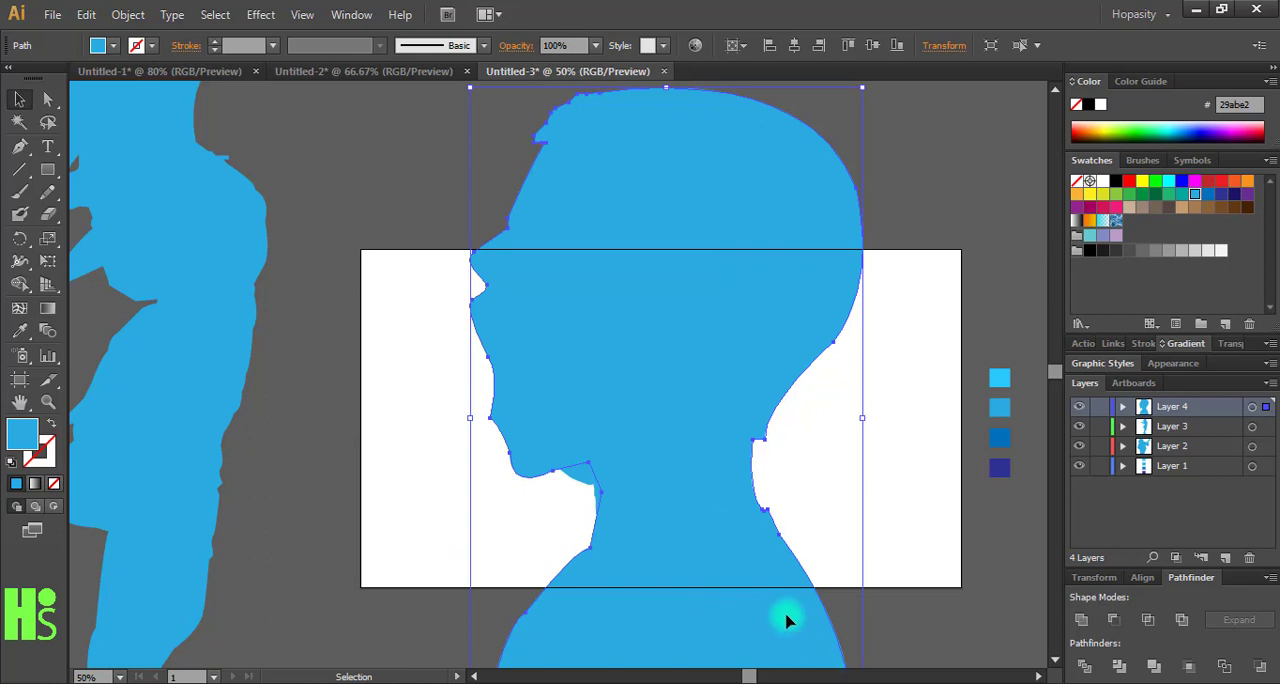
key(ctrl+minus)
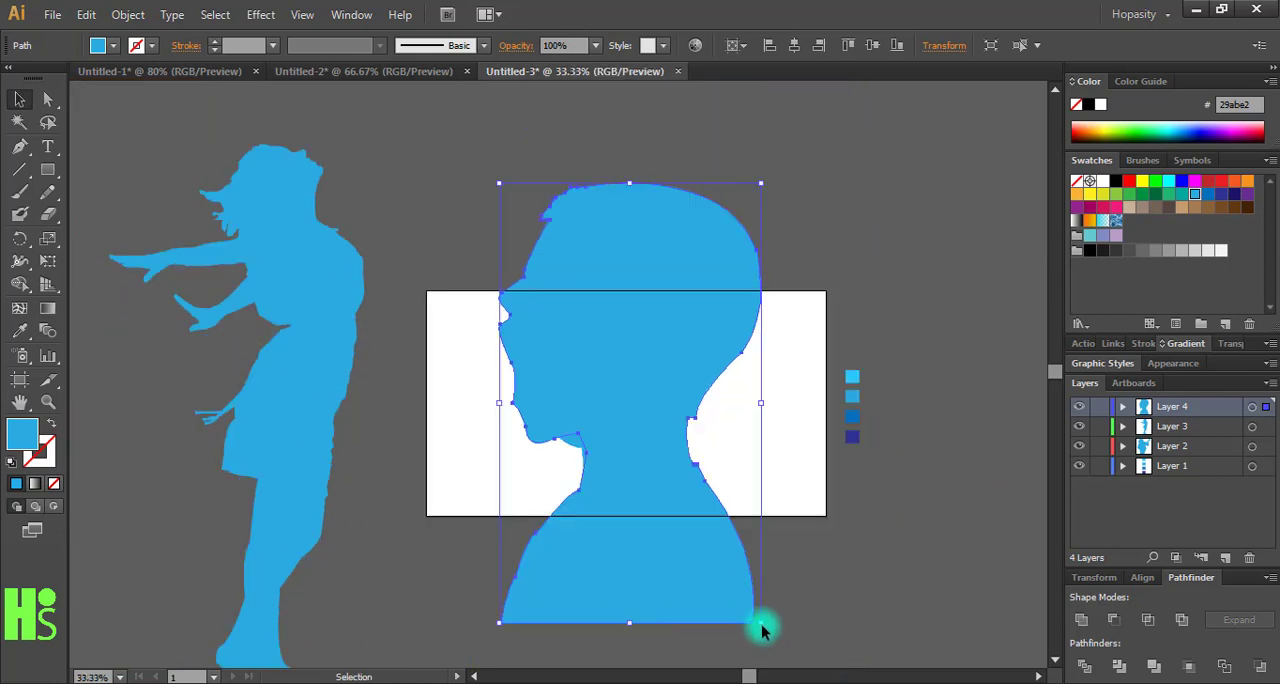
drag(762, 623, 714, 544)
drag(671, 486, 879, 486)
- Enlarge the banjo player slightly and shift it up within the artboard
click(652, 464)
drag(726, 510, 732, 517)
drag(645, 483, 645, 455)
- Scale the boy's silhouette down further to fit the artboard height and place it at the artboard's right edge
shift+click(638, 462)
drag(845, 450, 650, 440)
drag(723, 523, 703, 495)
drag(650, 445, 799, 465)
- Move the woman's silhouette onto the artboard, scale it down, and place it over the banjo player
drag(258, 465, 605, 431)
drag(707, 652, 659, 497)
drag(633, 430, 560, 399)
- Scale the woman's silhouette down and align her feet with the bottom of the banjo player
key(ctrl+plus)
key(ctrl+plus)
double_click(671, 443)
click(731, 661)
click(639, 522)
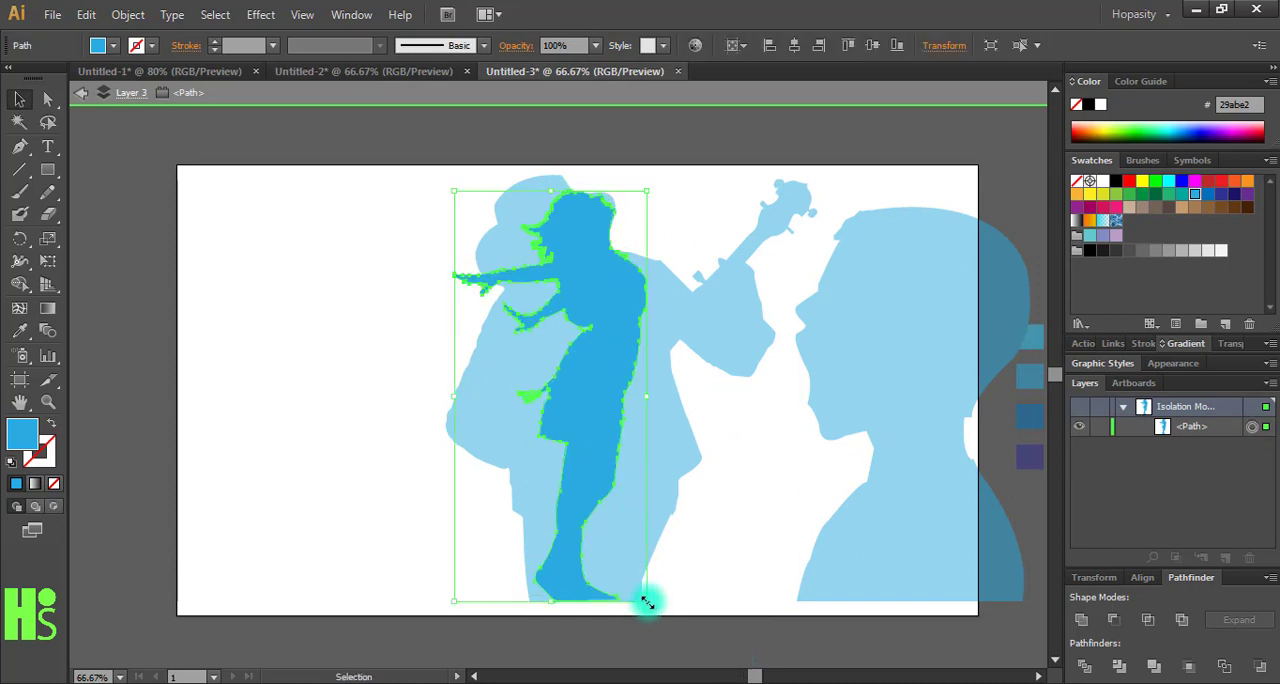
drag(648, 602, 632, 568)
drag(569, 418, 574, 445)
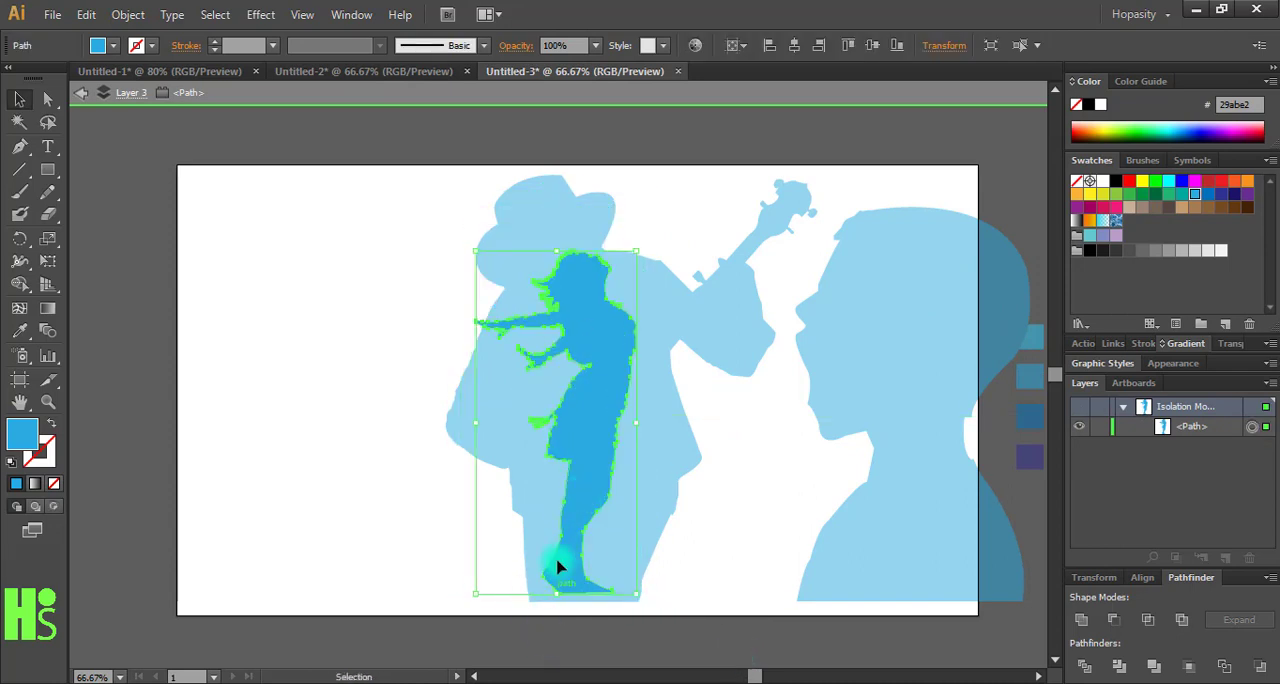
drag(557, 566, 562, 572)
drag(643, 600, 648, 606)
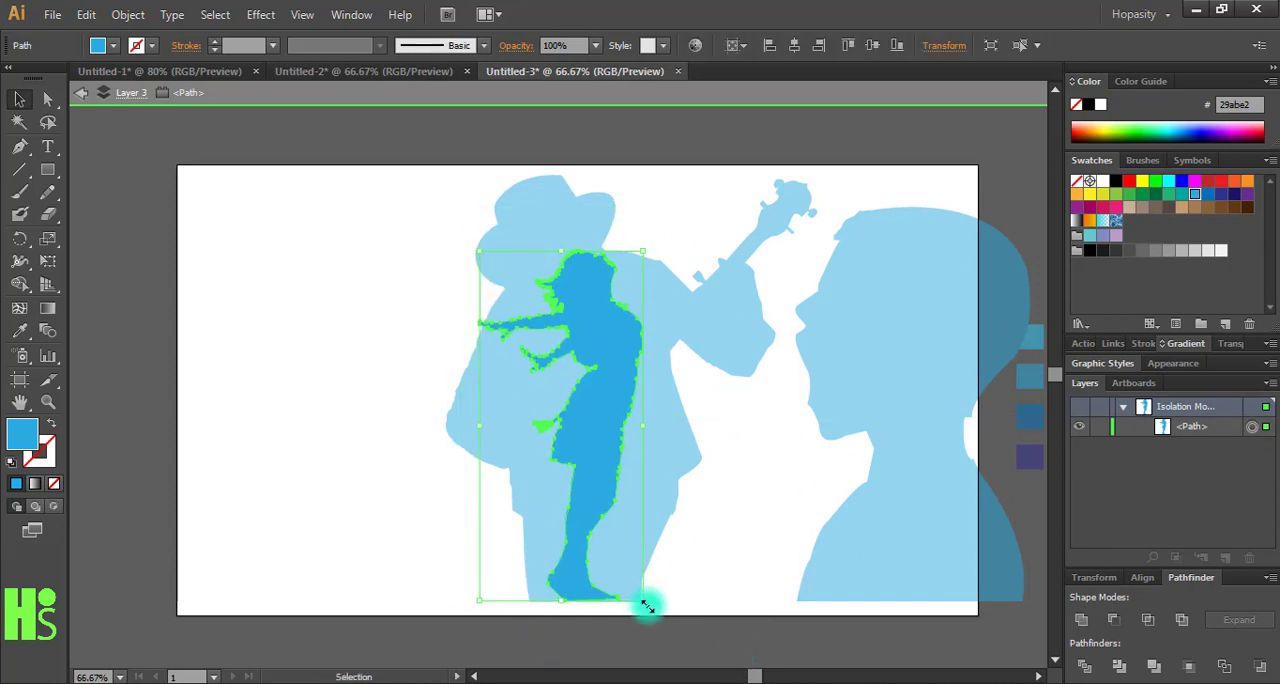
double_click(586, 655)
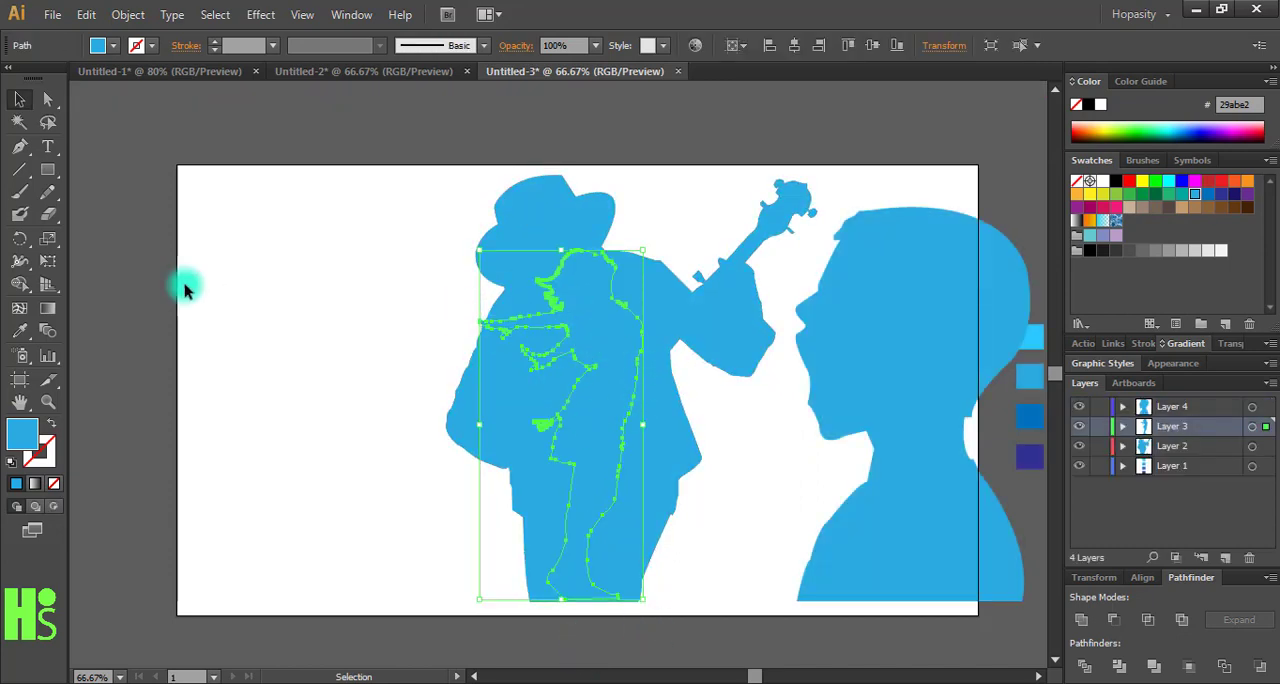
- Recolour the woman's silhouette with medium blue 0071bc sampled from the third palette square
click(22, 333)
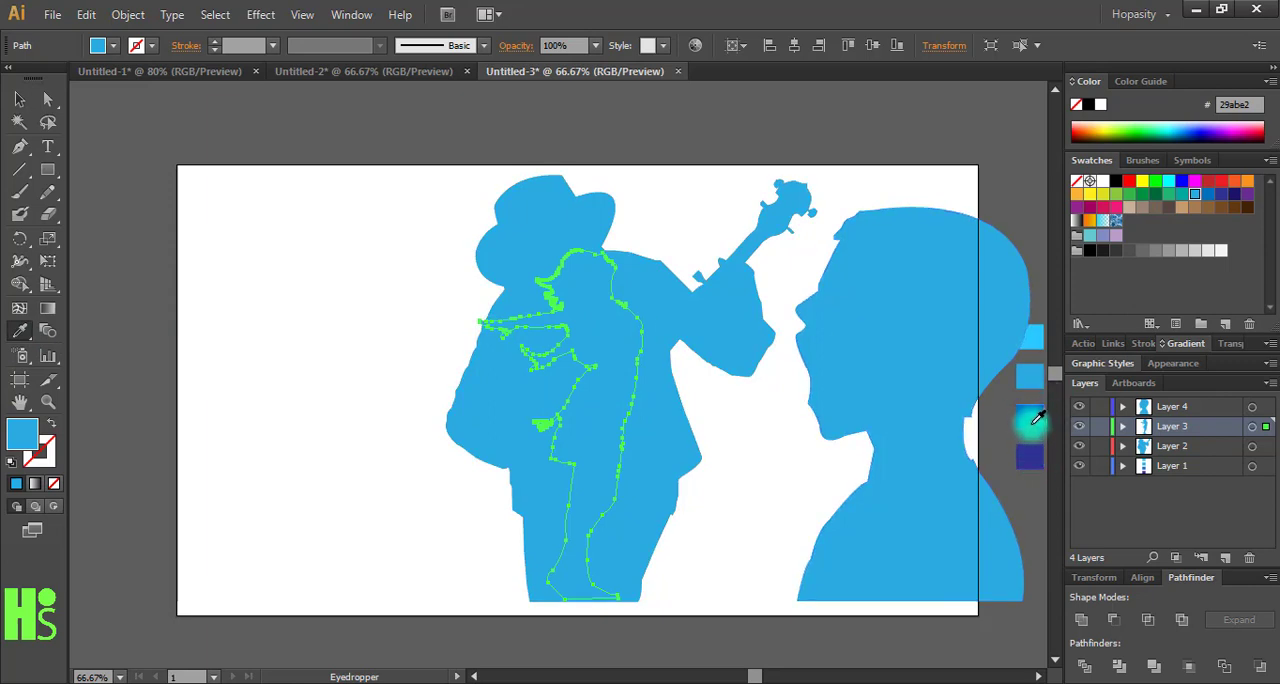
click(1034, 420)
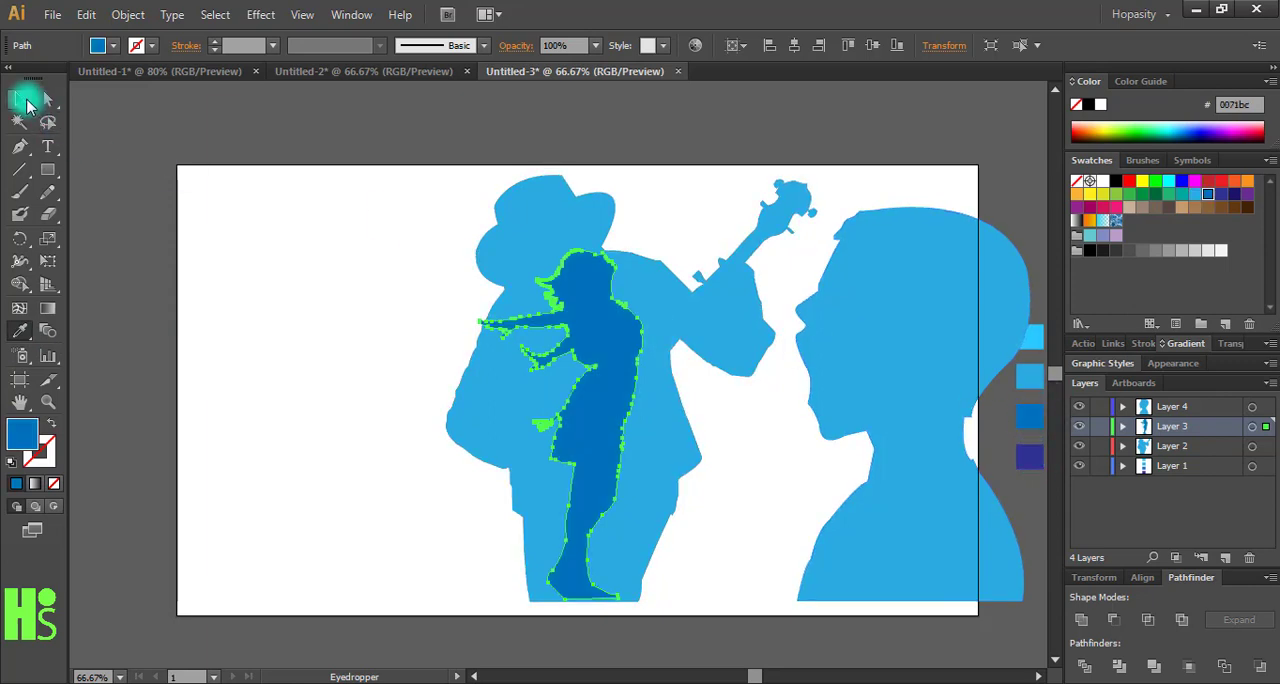
click(22, 99)
click(294, 180)
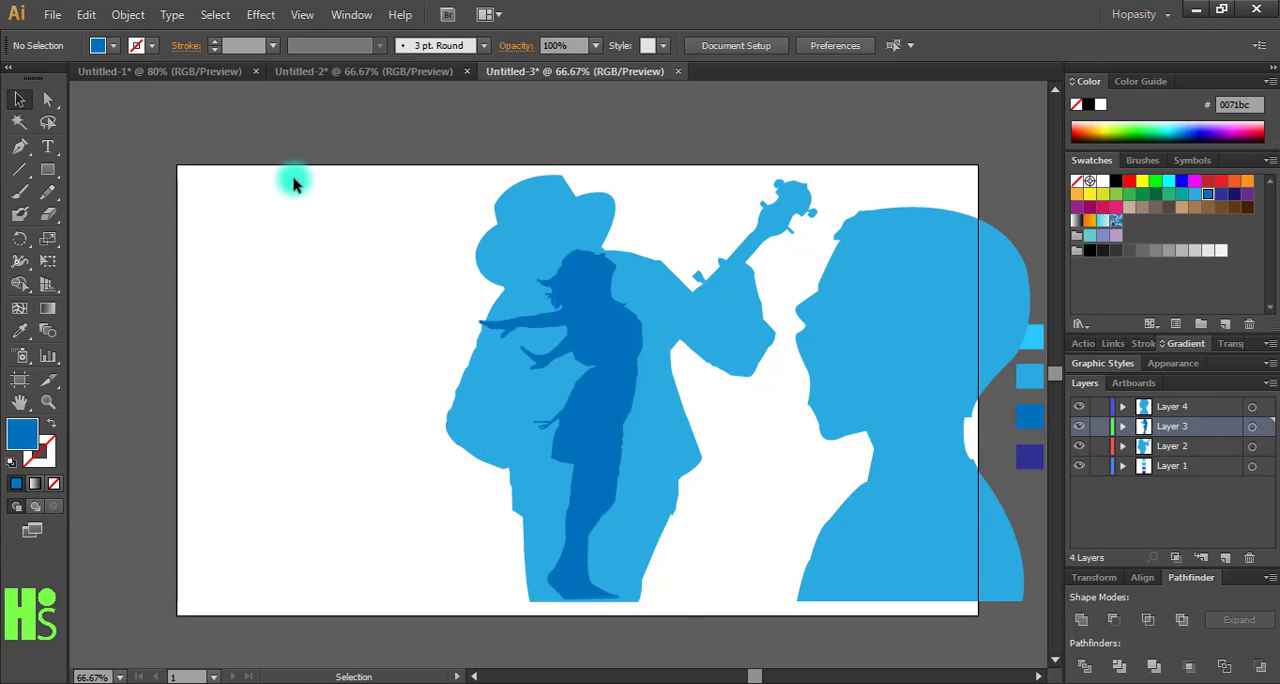
- Recolour the boy's silhouette with dark blue 2e3192 sampled from the fourth palette square
click(916, 485)
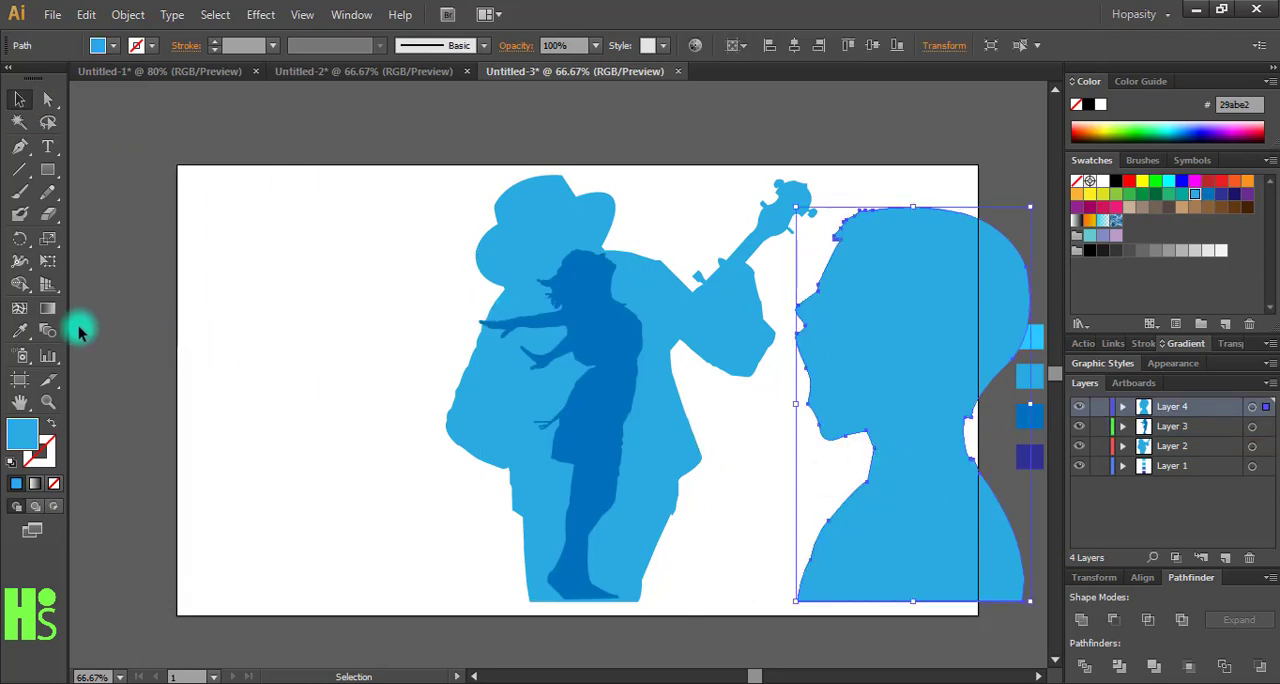
click(20, 331)
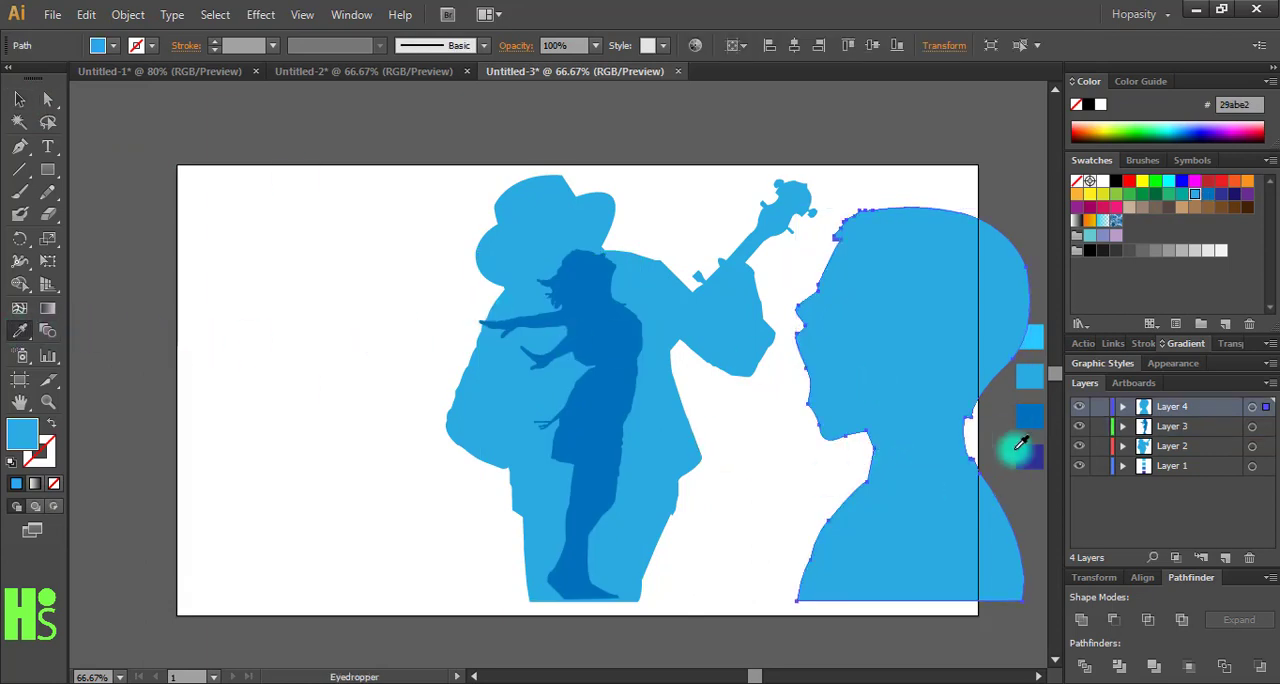
click(1030, 456)
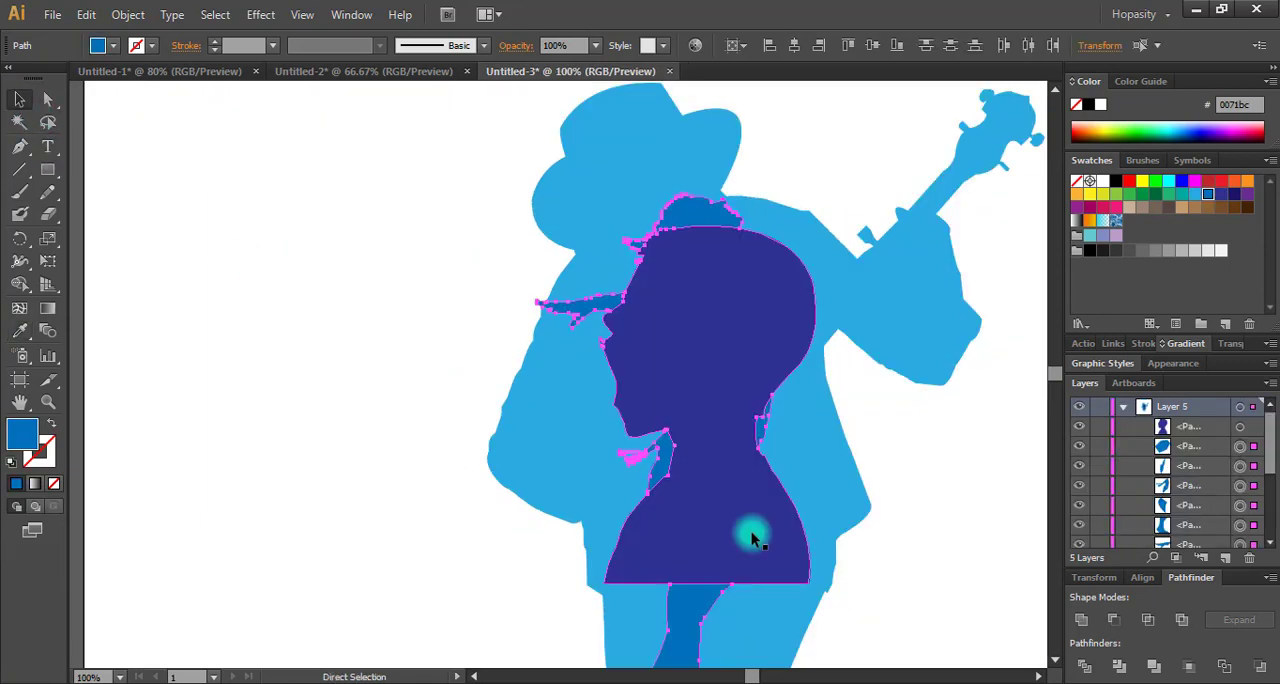
key(ctrl+a)
key(ctrl+g)
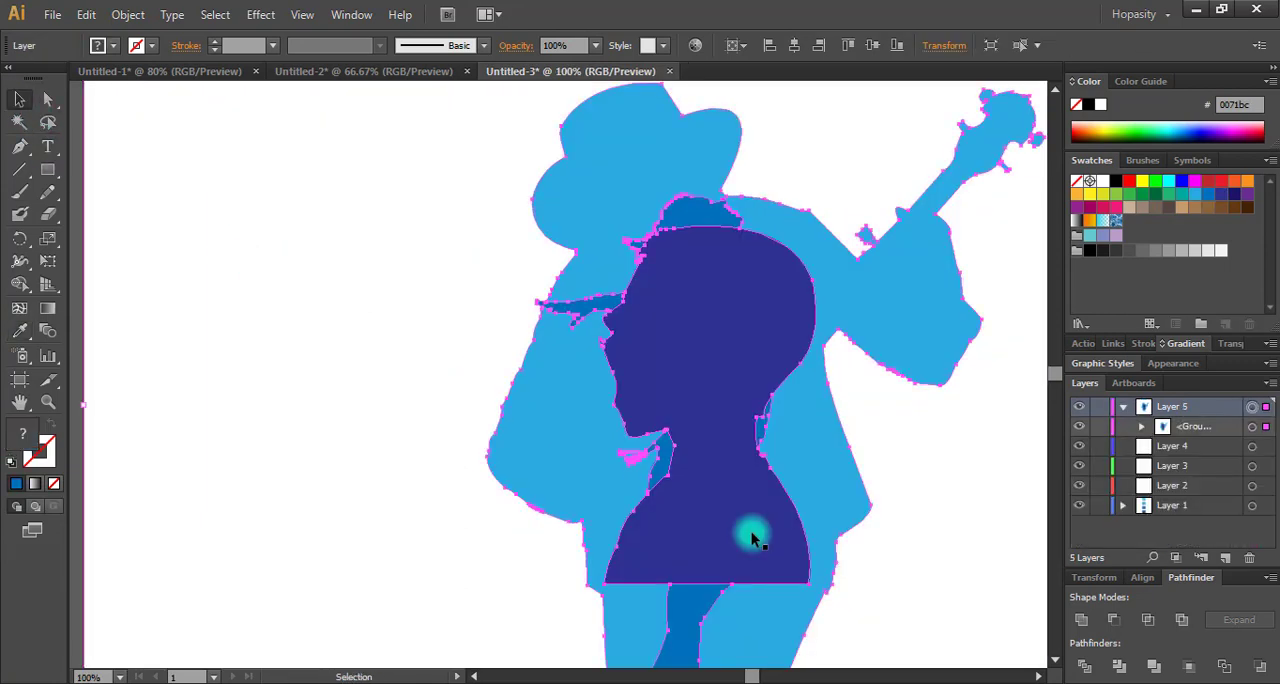
key(ctrl+z)
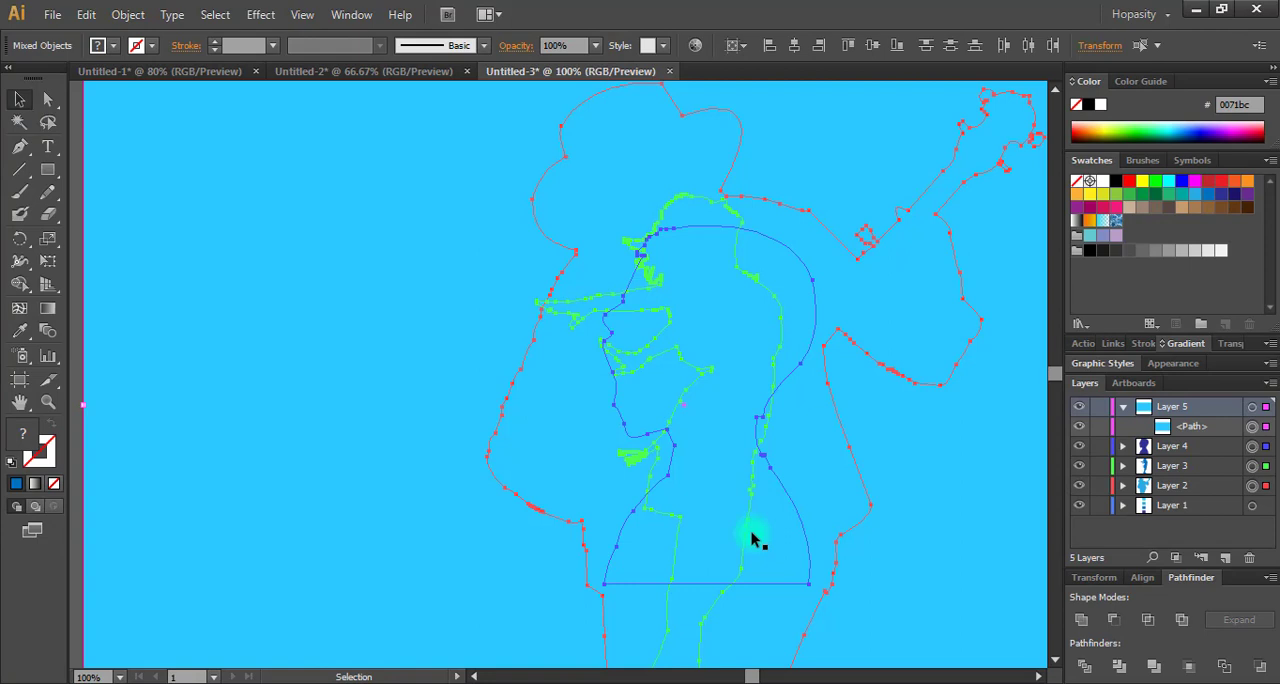
- Reorder the layers so the woman's Layer 3 sits above the boy's Layer 4 and below the rectangle's Layer 5
click(931, 566)
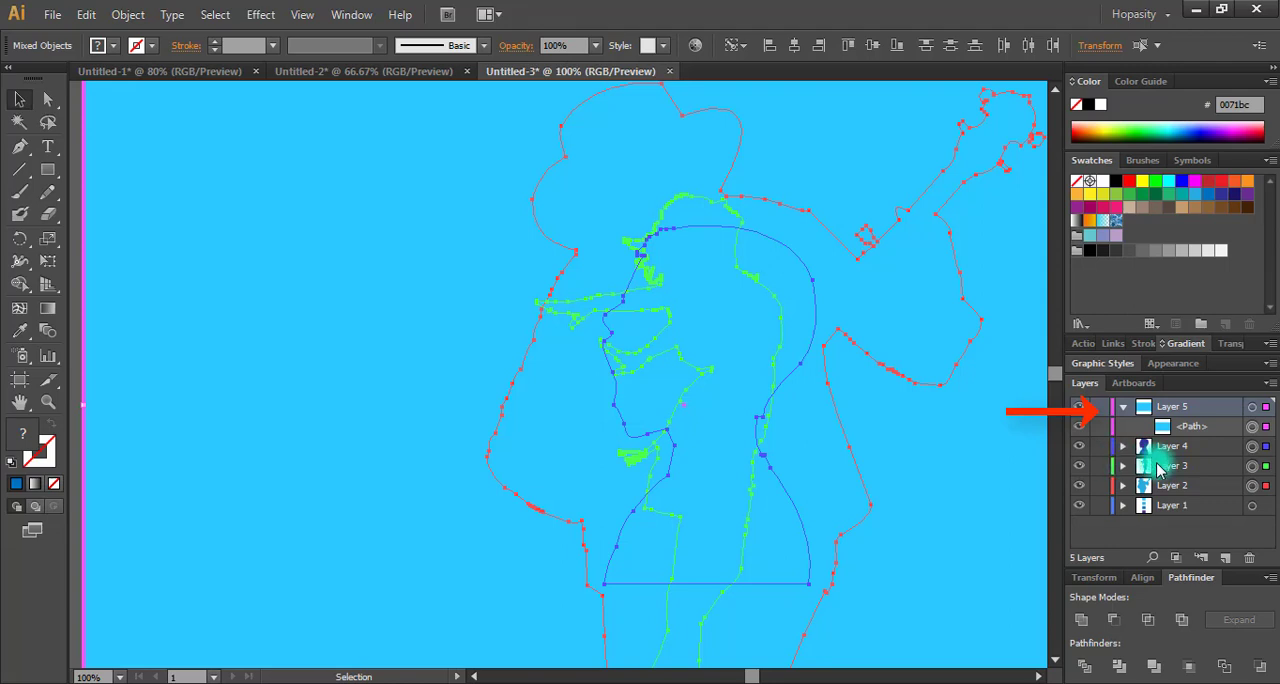
drag(1166, 473, 1160, 443)
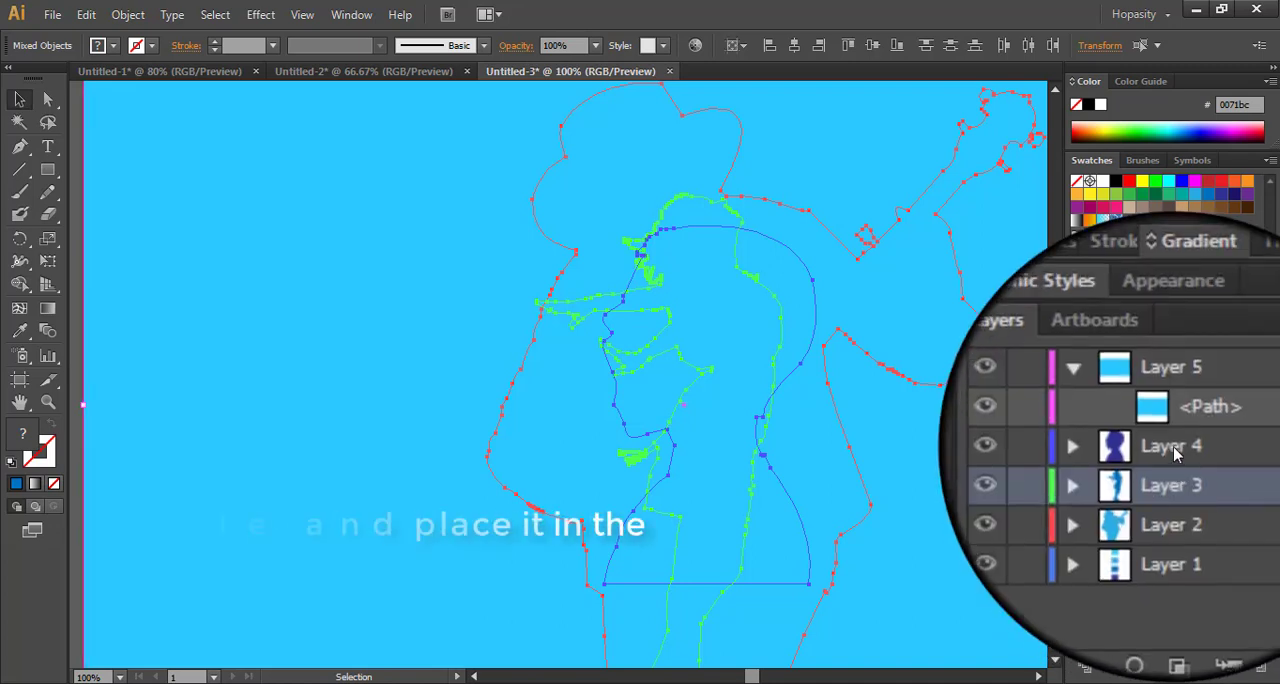
drag(1168, 447, 1168, 470)
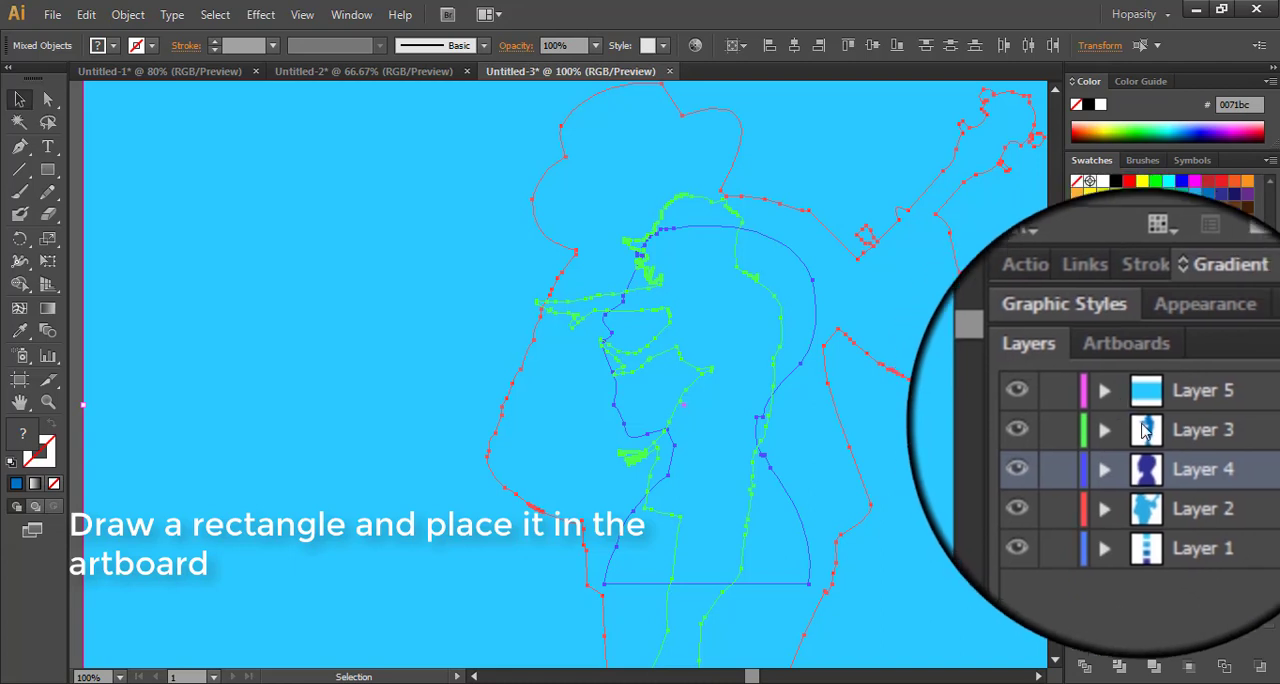
- Select the artwork on Layers 5, 2, 4 and 3 and crop the silhouettes to the rectangle with Pathfinder Crop
click(1252, 407)
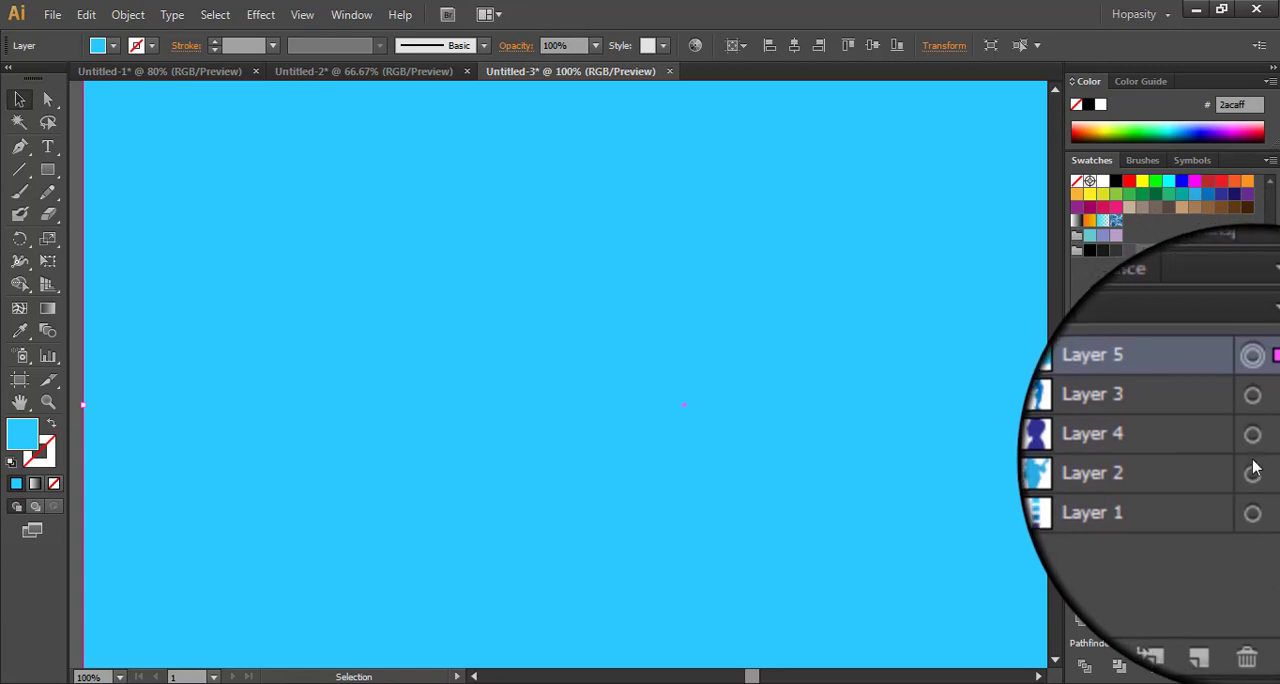
shift+click(1253, 473)
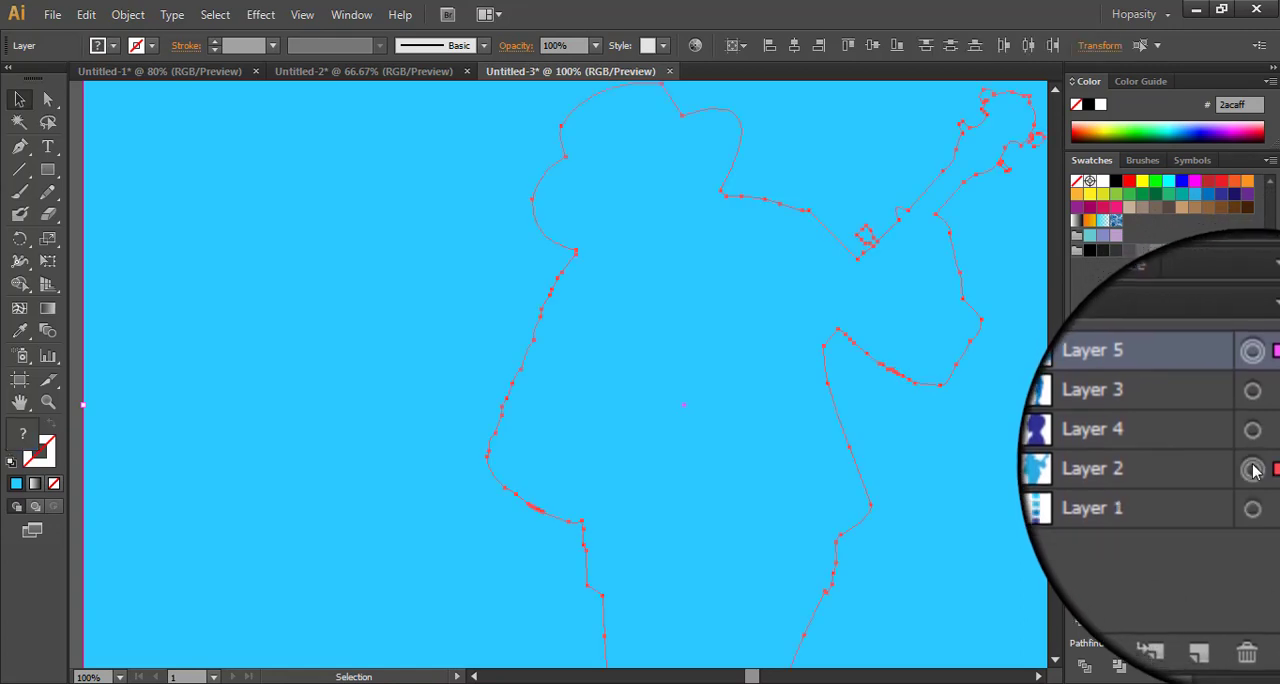
shift+click(1251, 446)
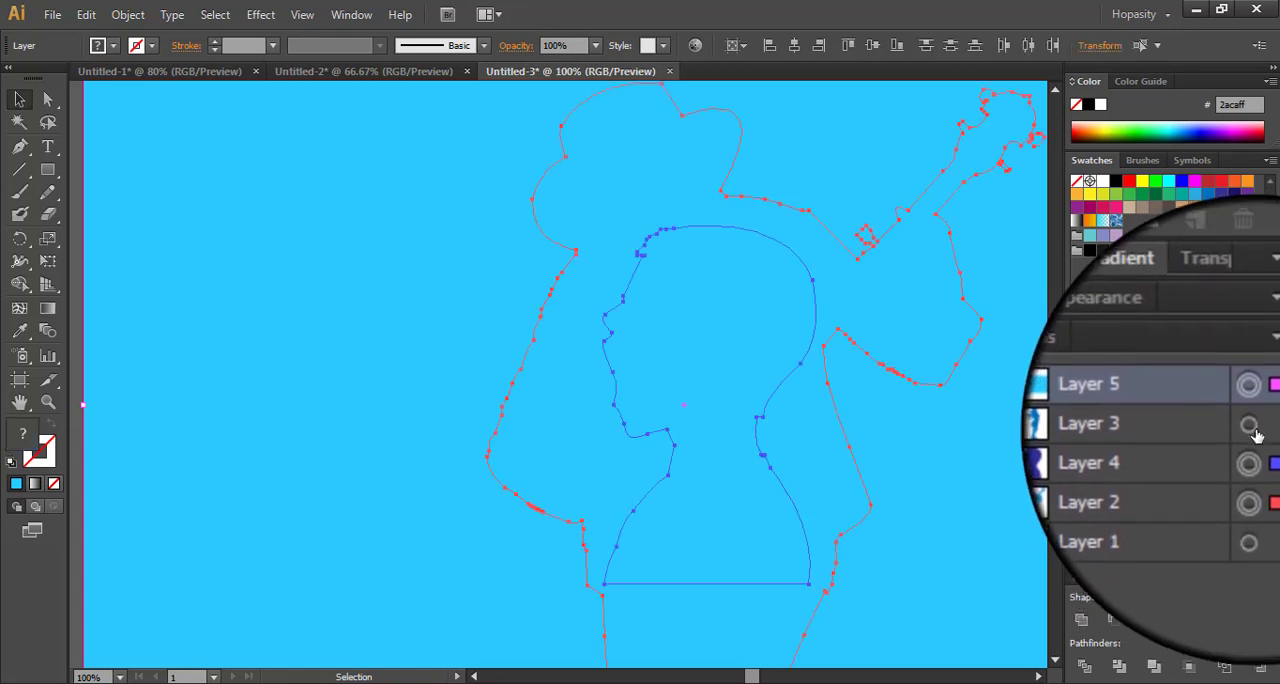
shift+click(1254, 428)
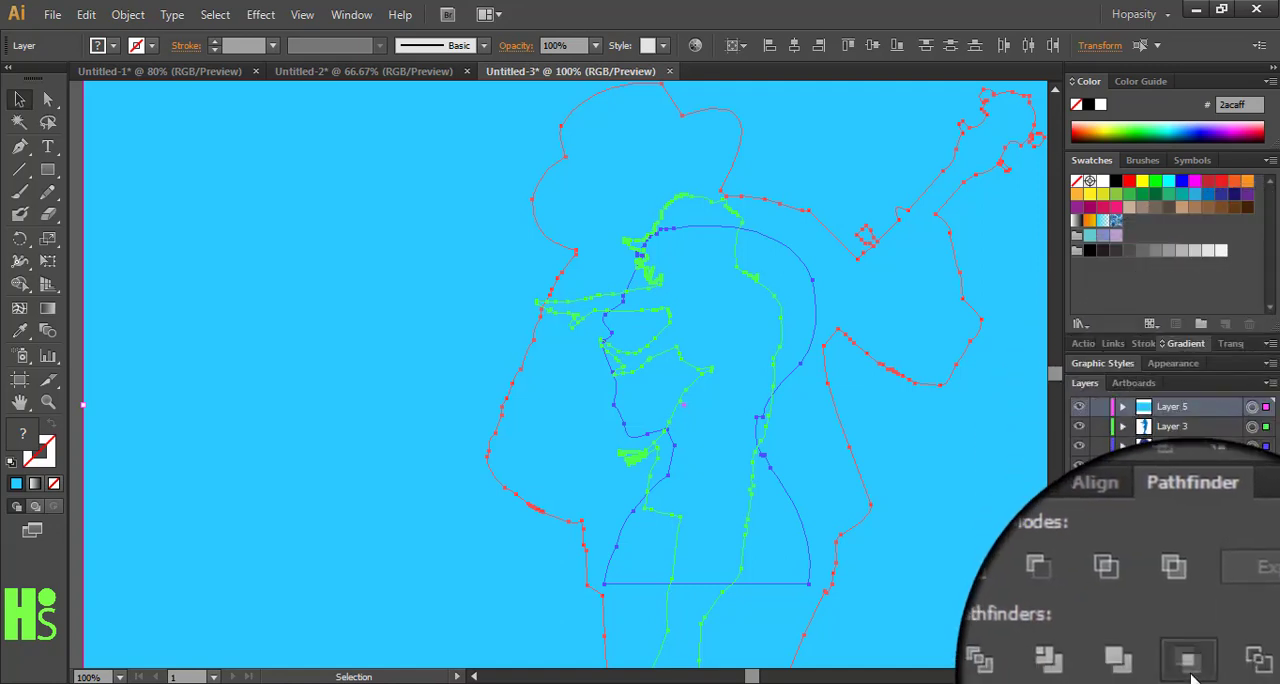
click(1188, 628)
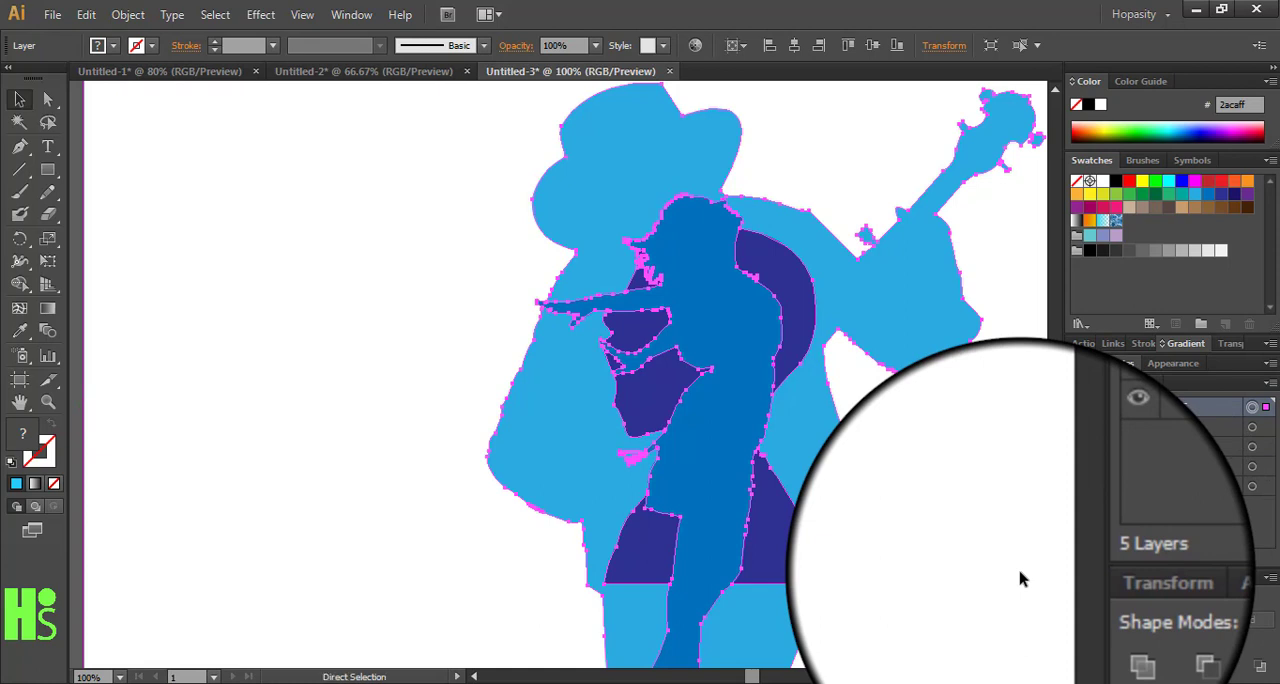
key(ctrl+0)
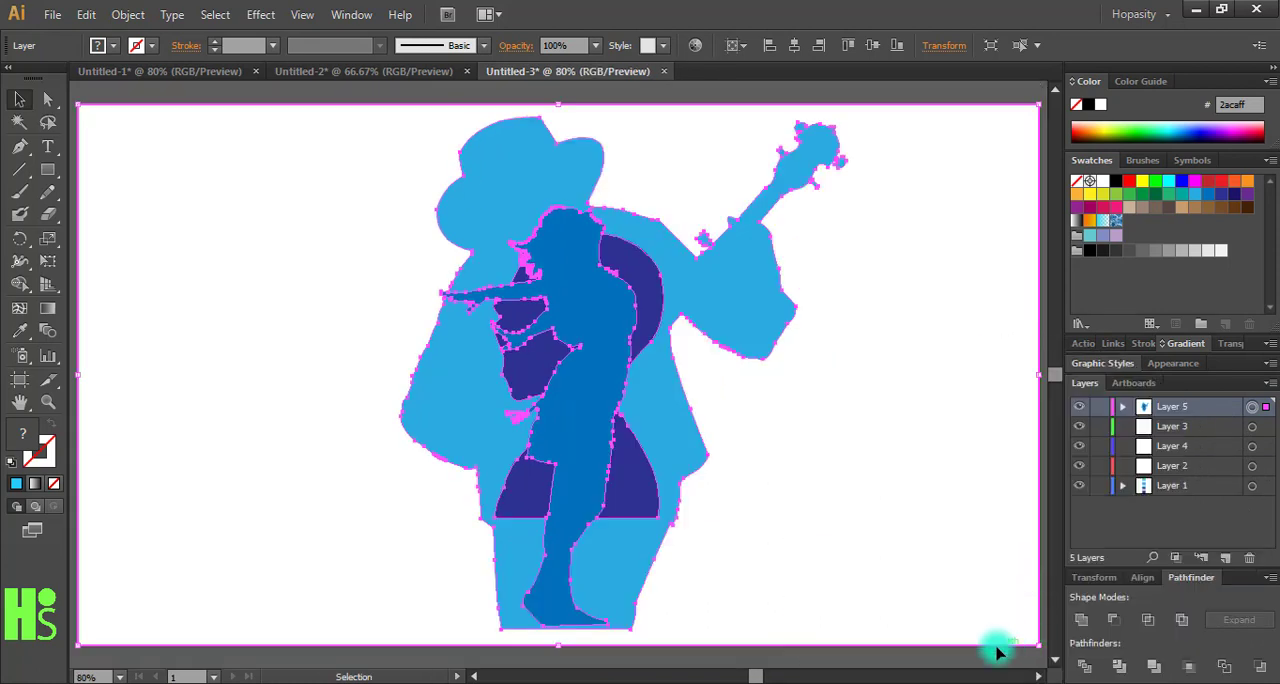
click(982, 662)
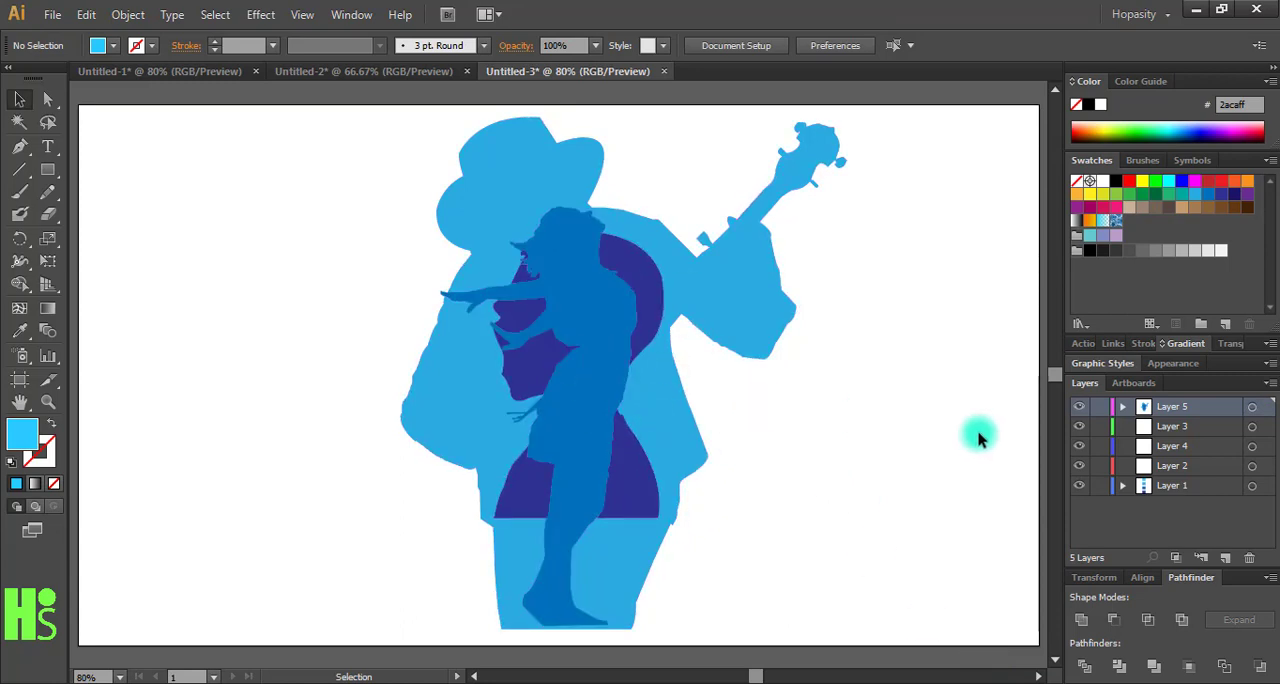
- Examine the shapes inside the cropped group on Layer 5
click(1118, 410)
click(1124, 409)
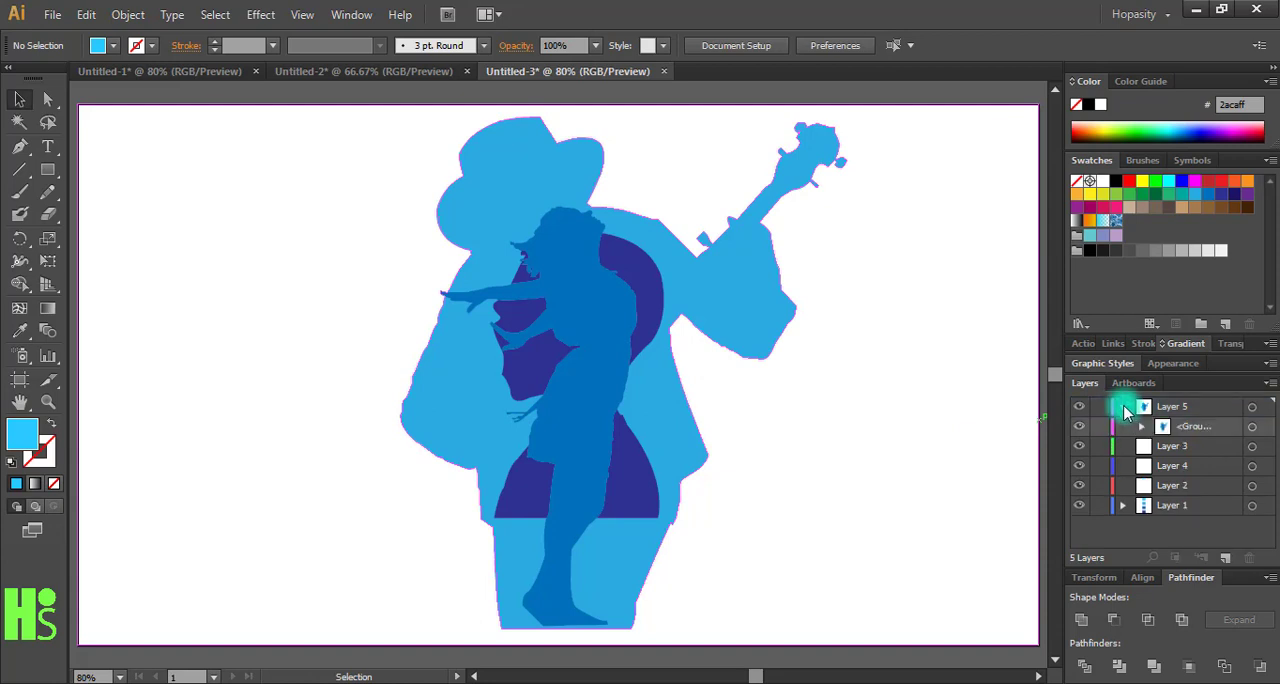
click(1140, 428)
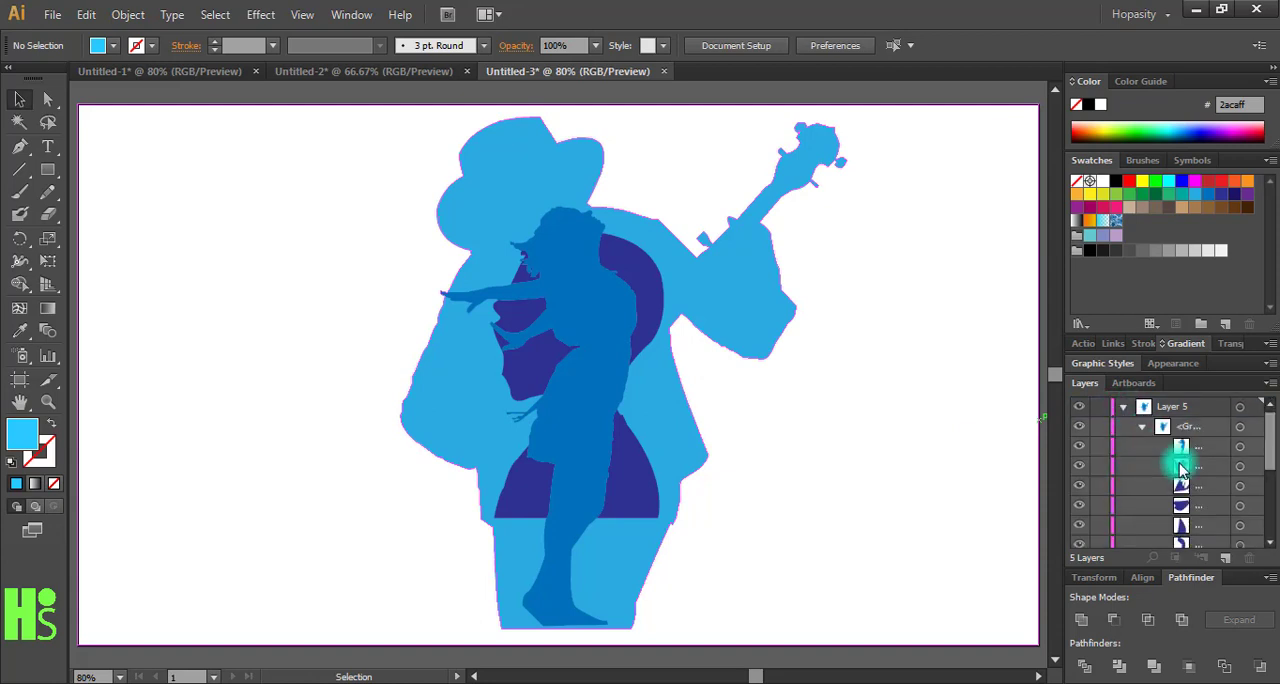
mouse_move(1272, 455)
mouse_down()
mouse_move(1268, 486)
mouse_move(1272, 440)
mouse_up()
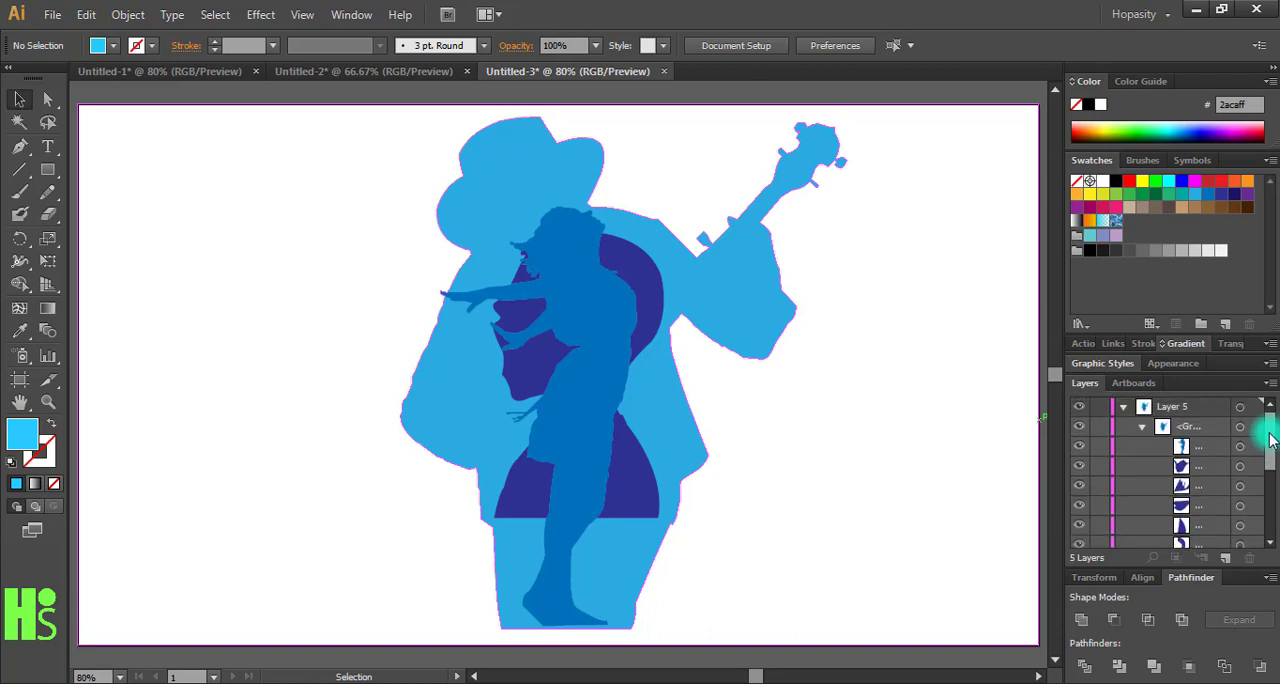
click(1143, 429)
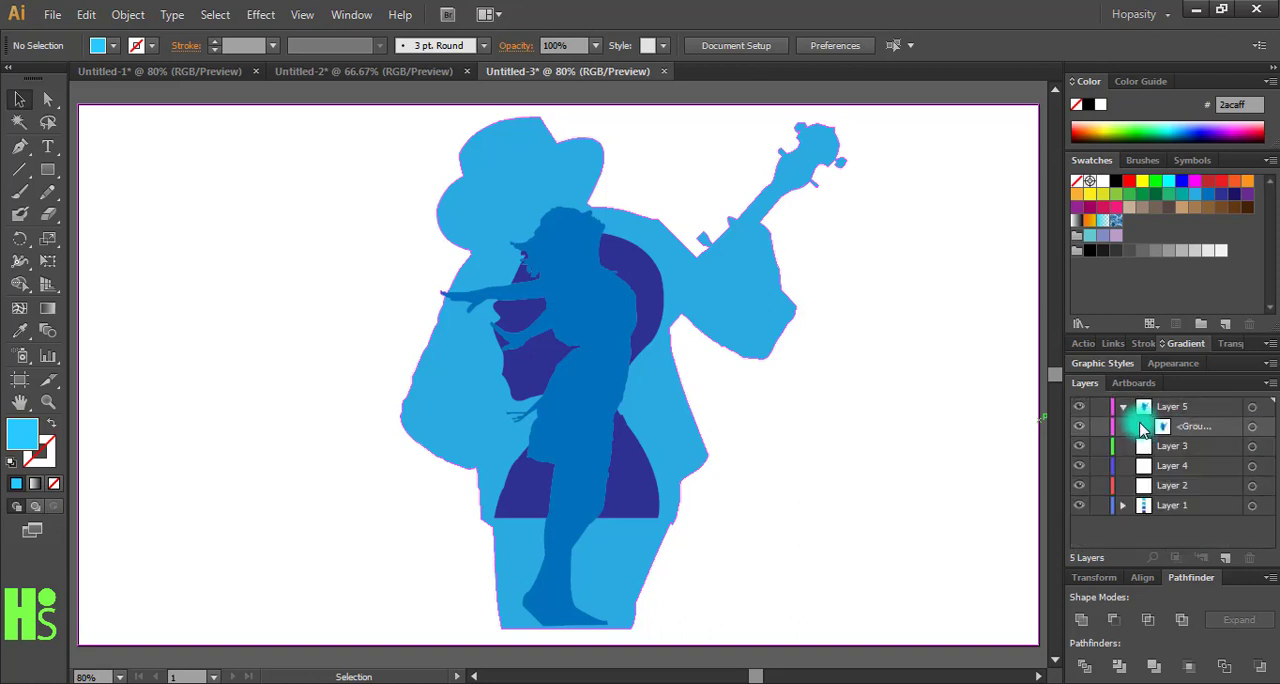
click(1124, 407)
click(1035, 460)
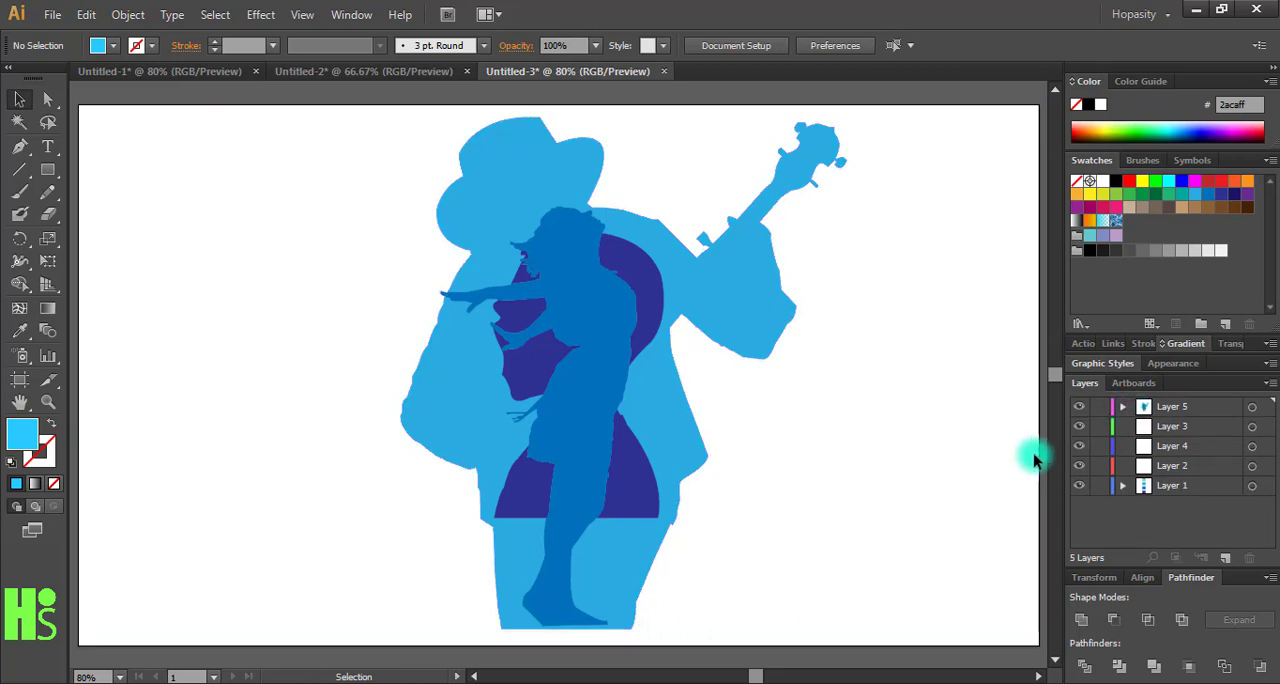
- Ungroup the cropped silhouette artwork into separate shapes
key(ctrl+minus)
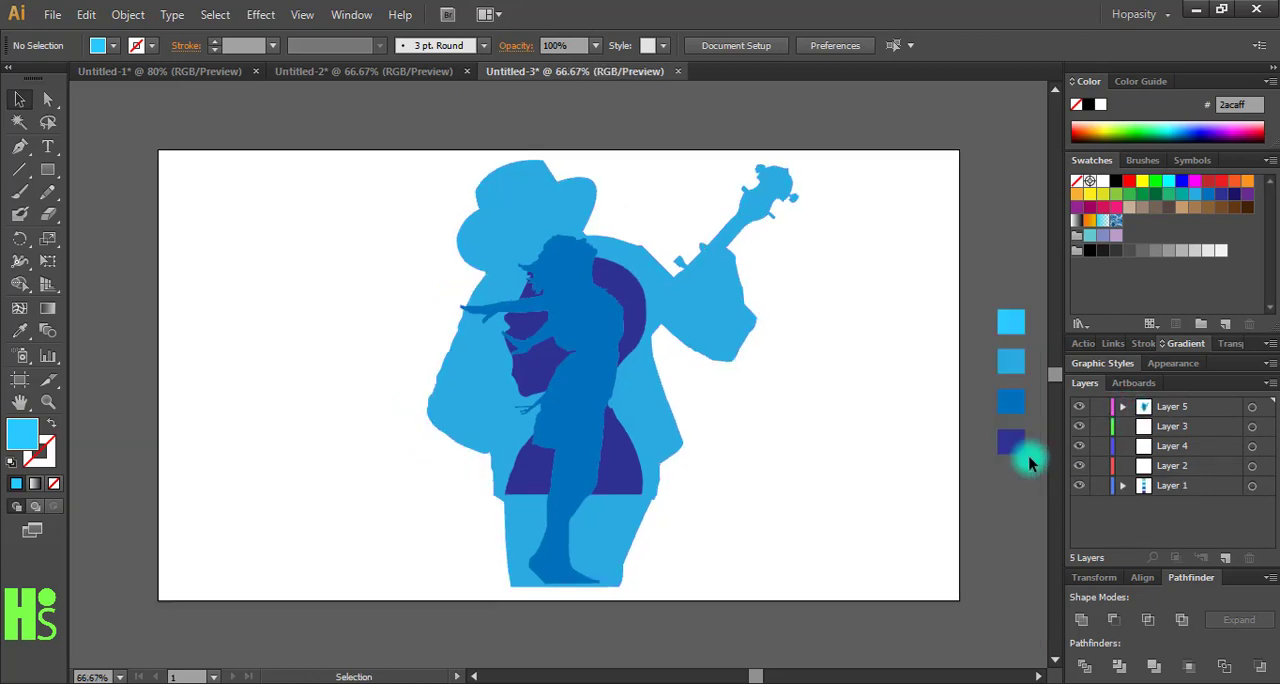
click(950, 518)
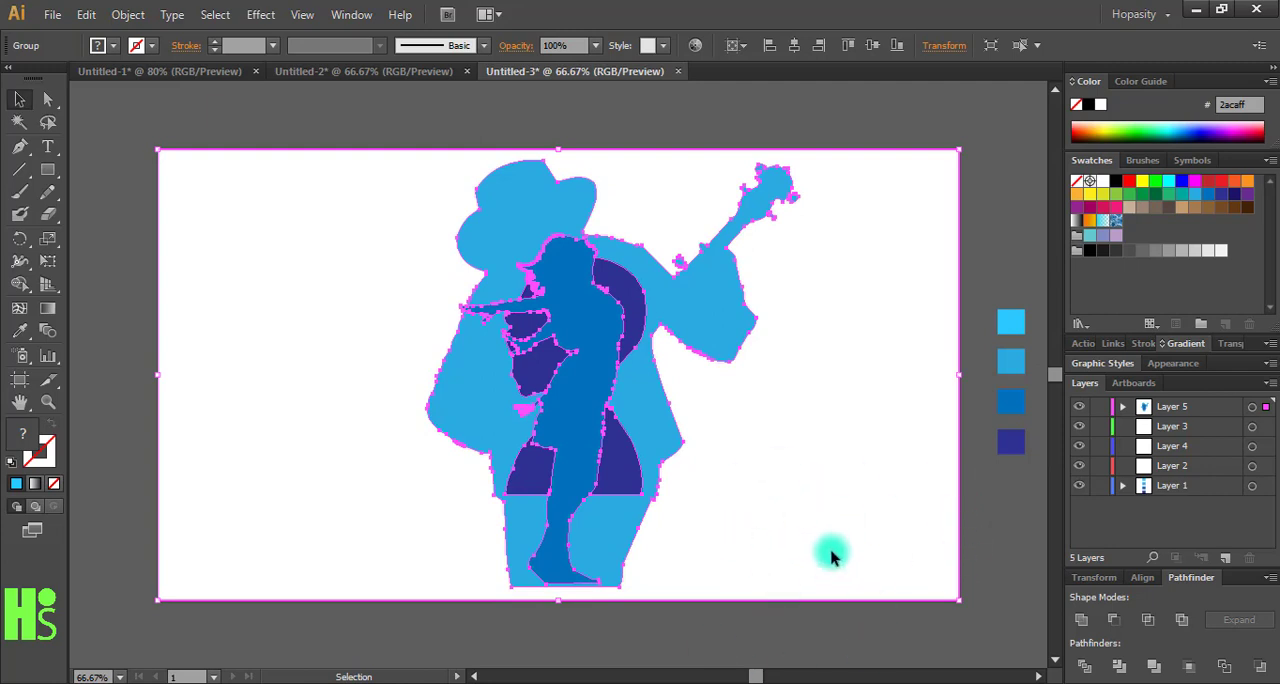
click(127, 14)
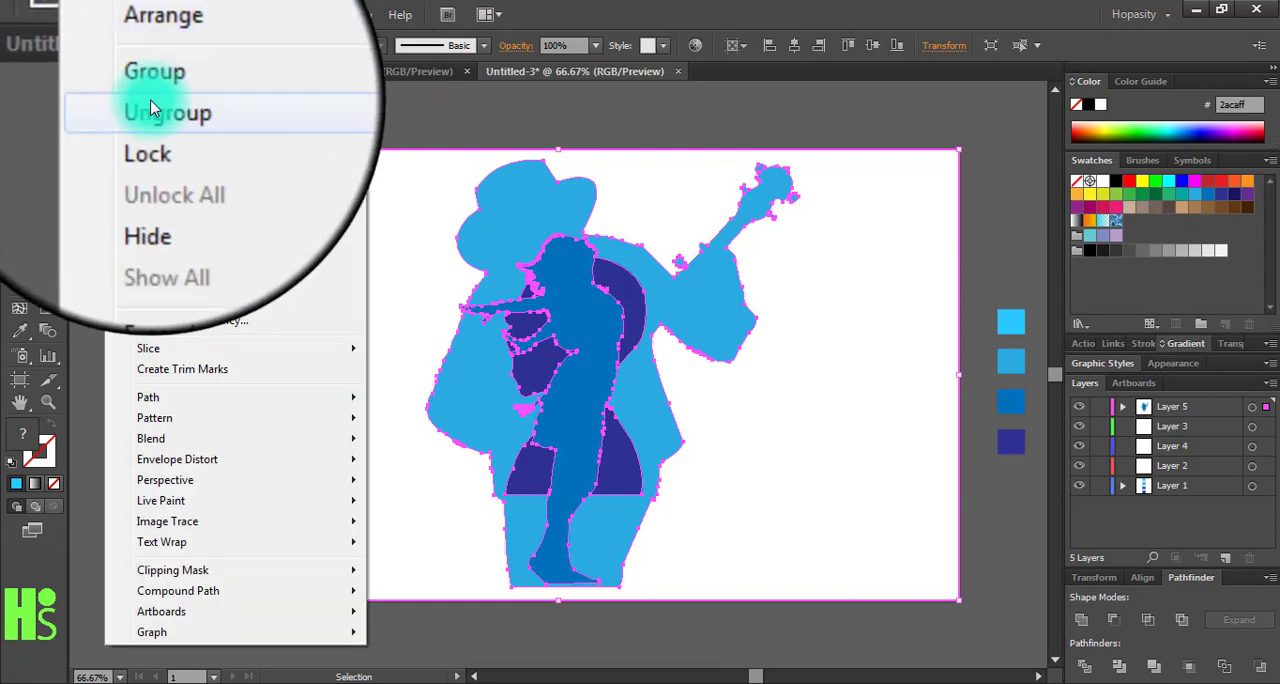
click(159, 111)
click(155, 118)
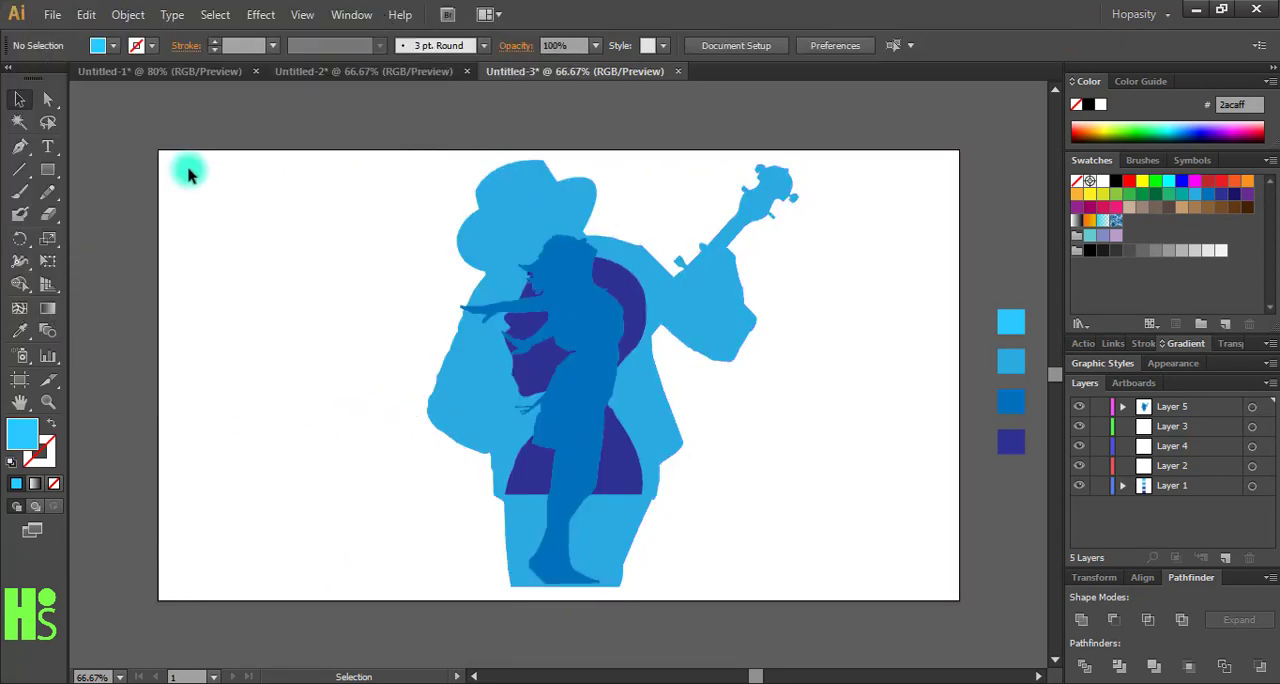
- Fill the background shape around the banjo player with light blue 2acaff sampled from the first palette square
click(165, 200)
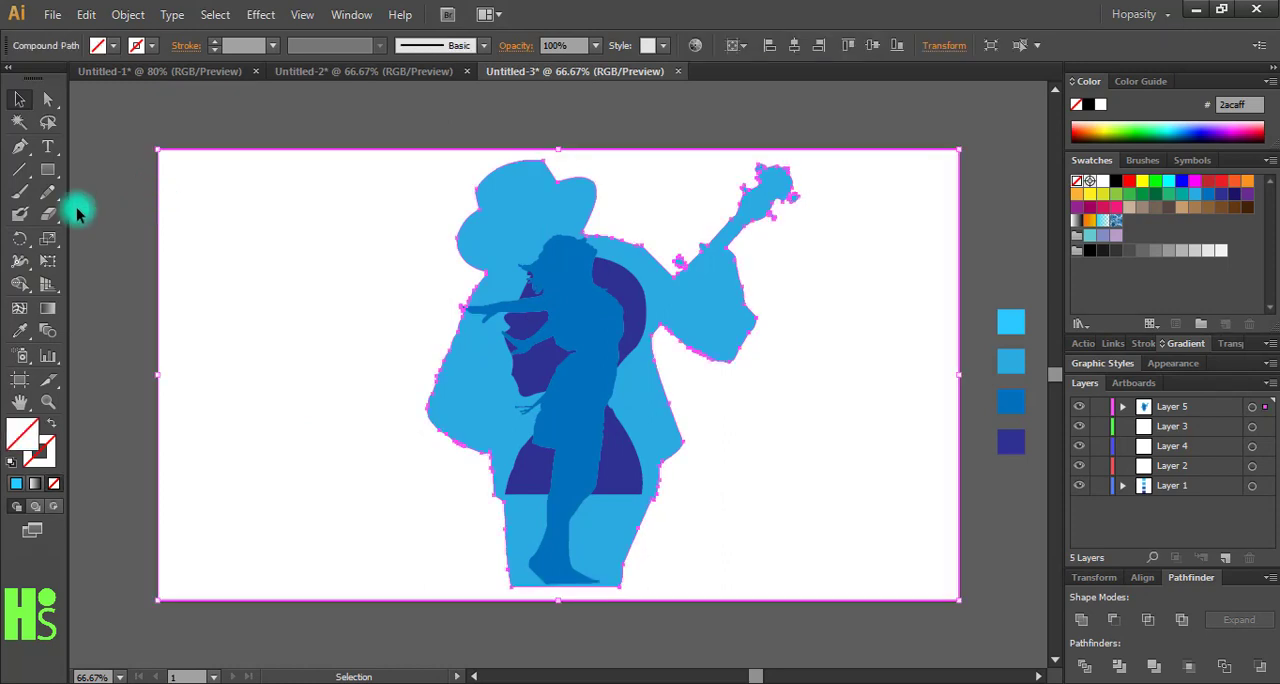
click(19, 336)
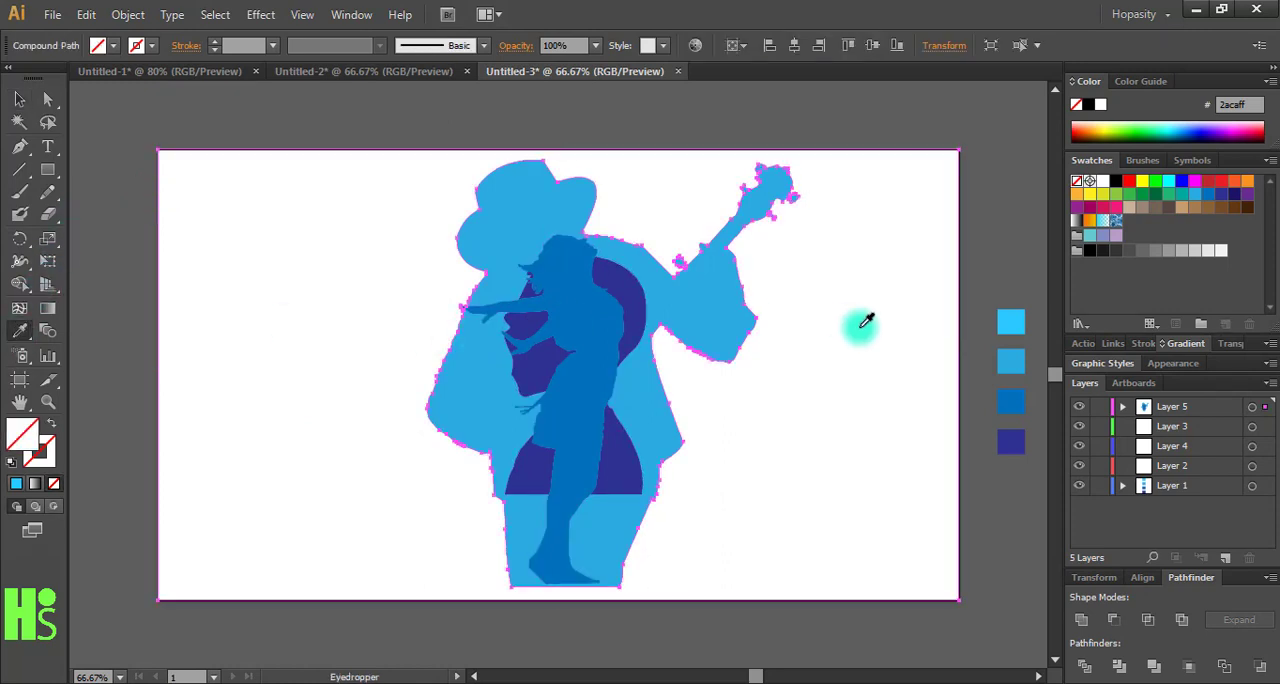
click(1010, 322)
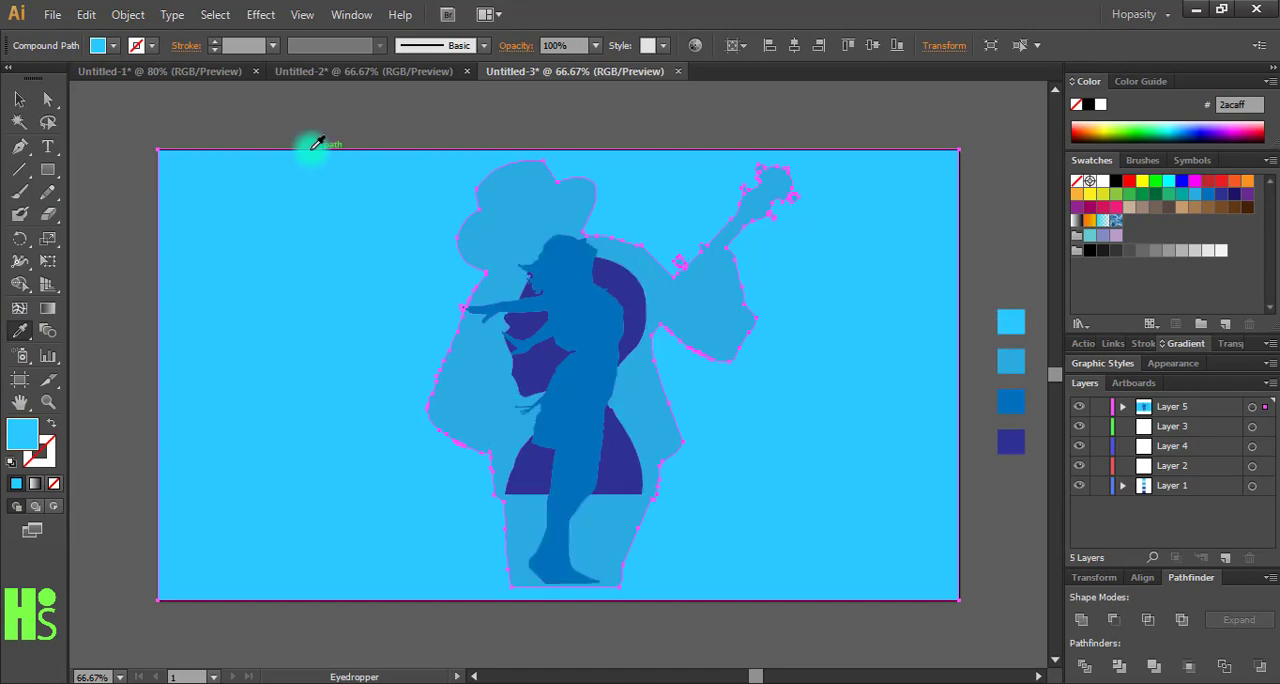
click(14, 101)
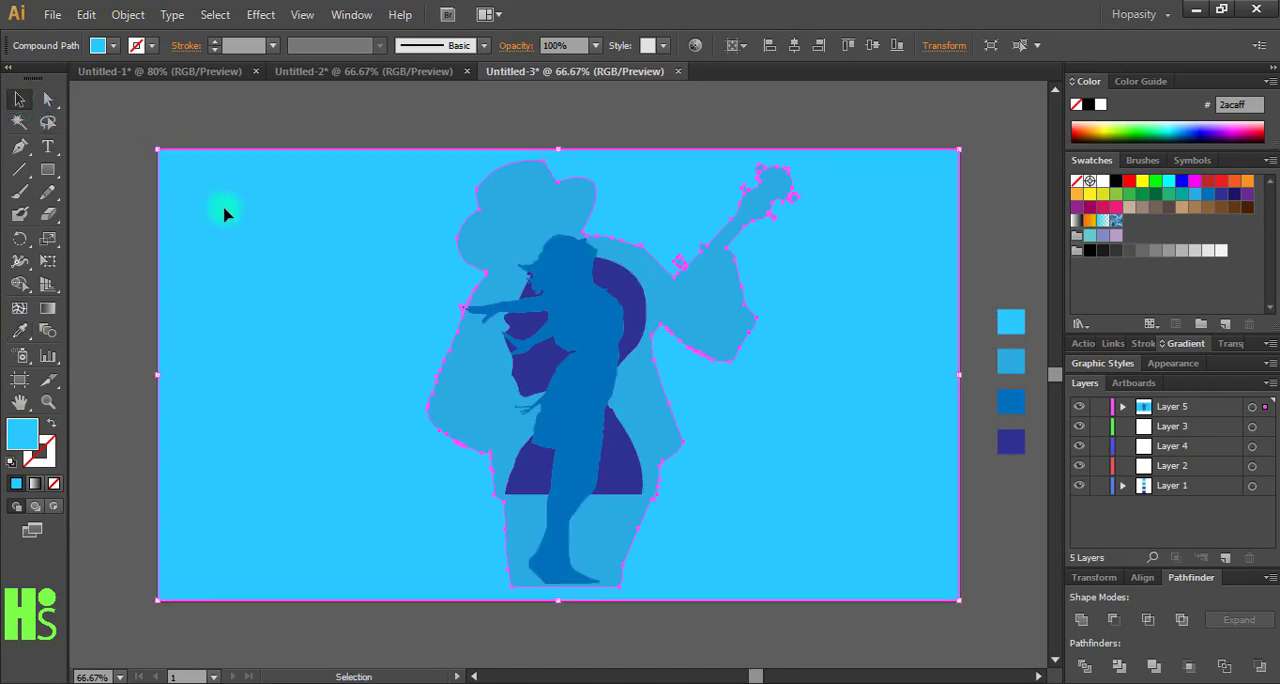
- Identify which paths on Layer 5 are the separate pieces of the dark purple silhouette
click(119, 185)
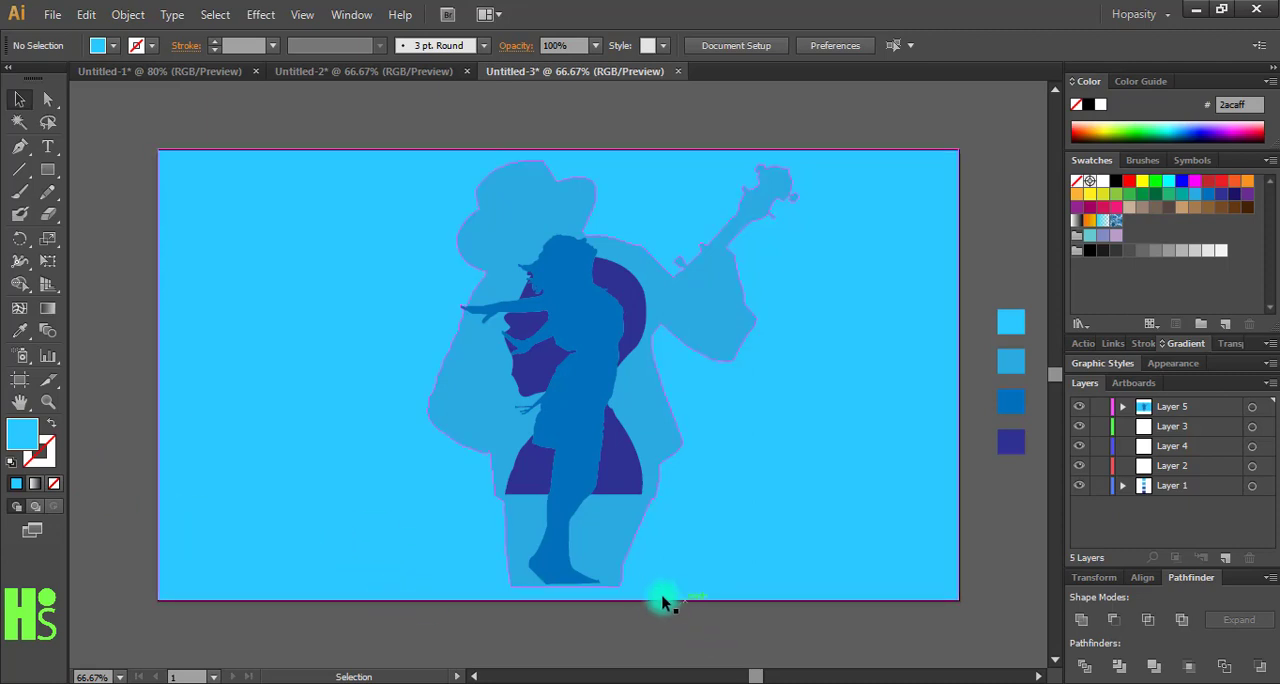
click(1124, 408)
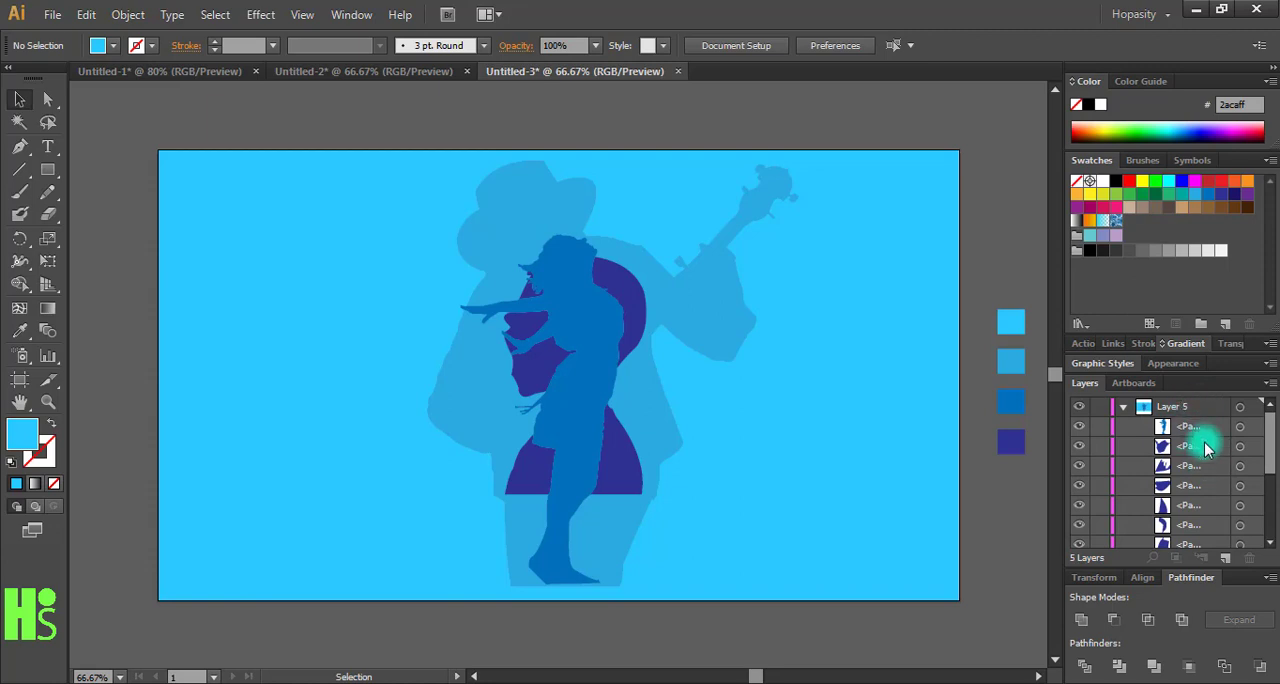
click(1240, 447)
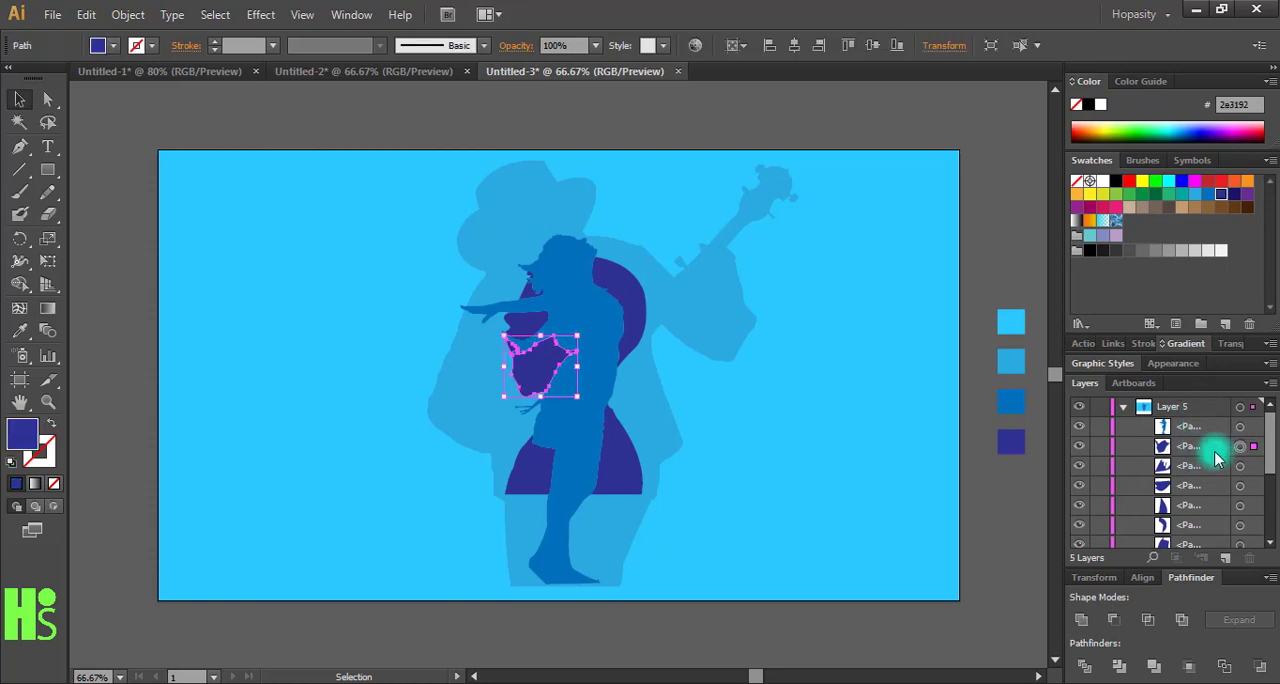
click(626, 471)
click(533, 482)
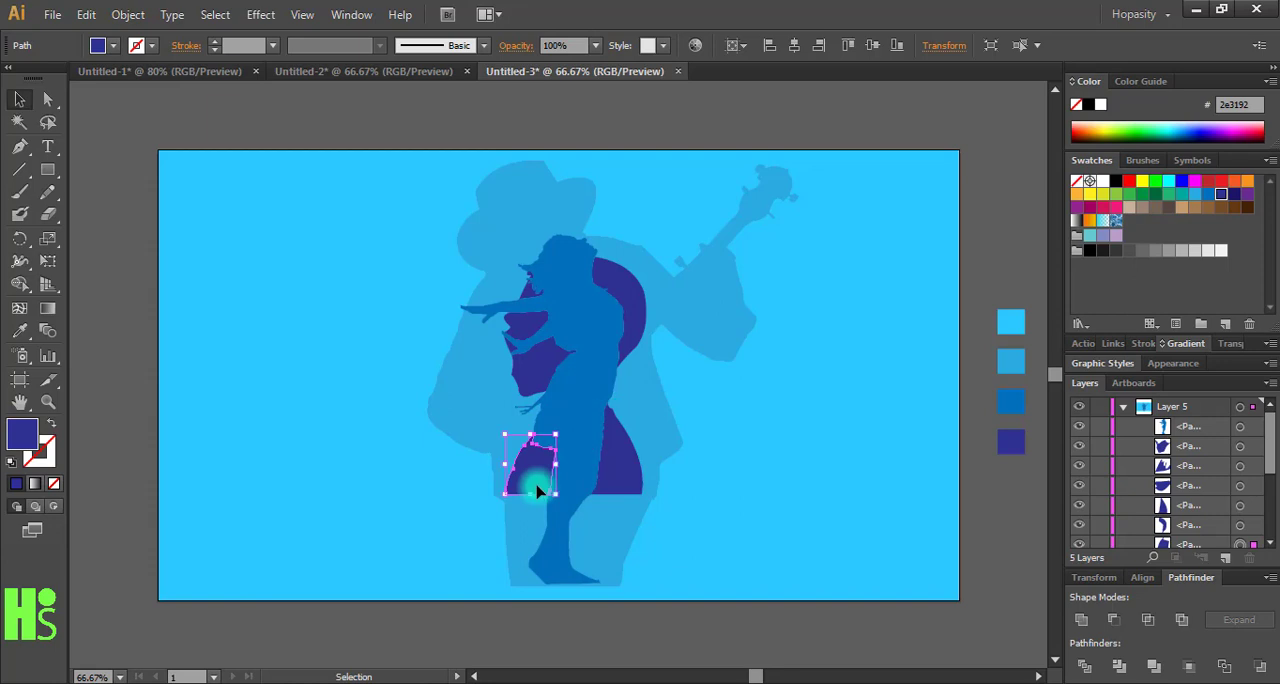
click(629, 284)
- Select all the dark purple silhouette pieces on Layer 5 and group them
click(1240, 447)
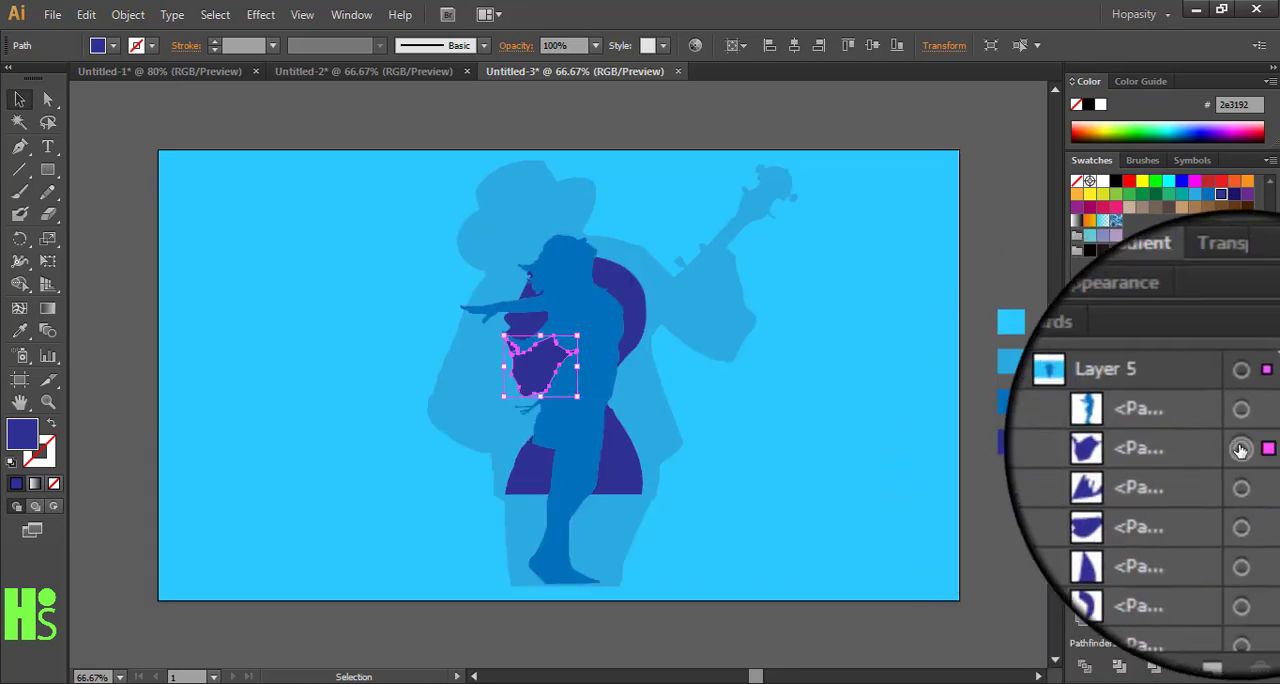
shift+click(1240, 468)
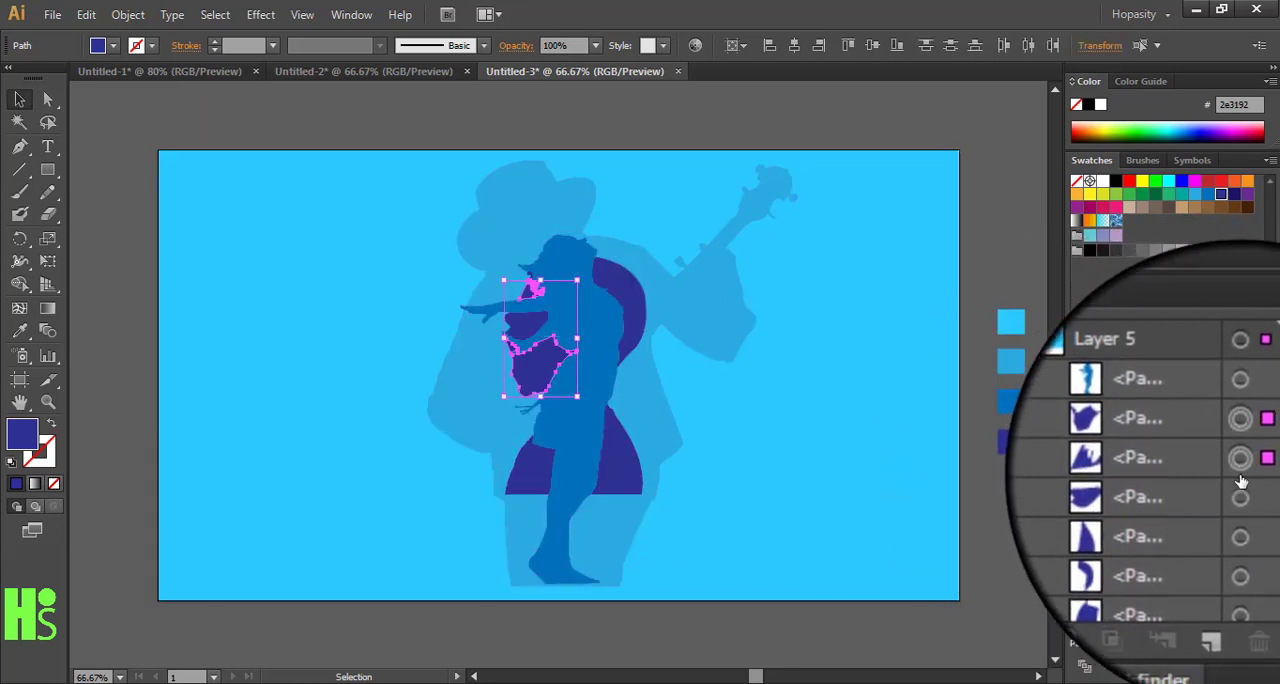
shift+click(1240, 489)
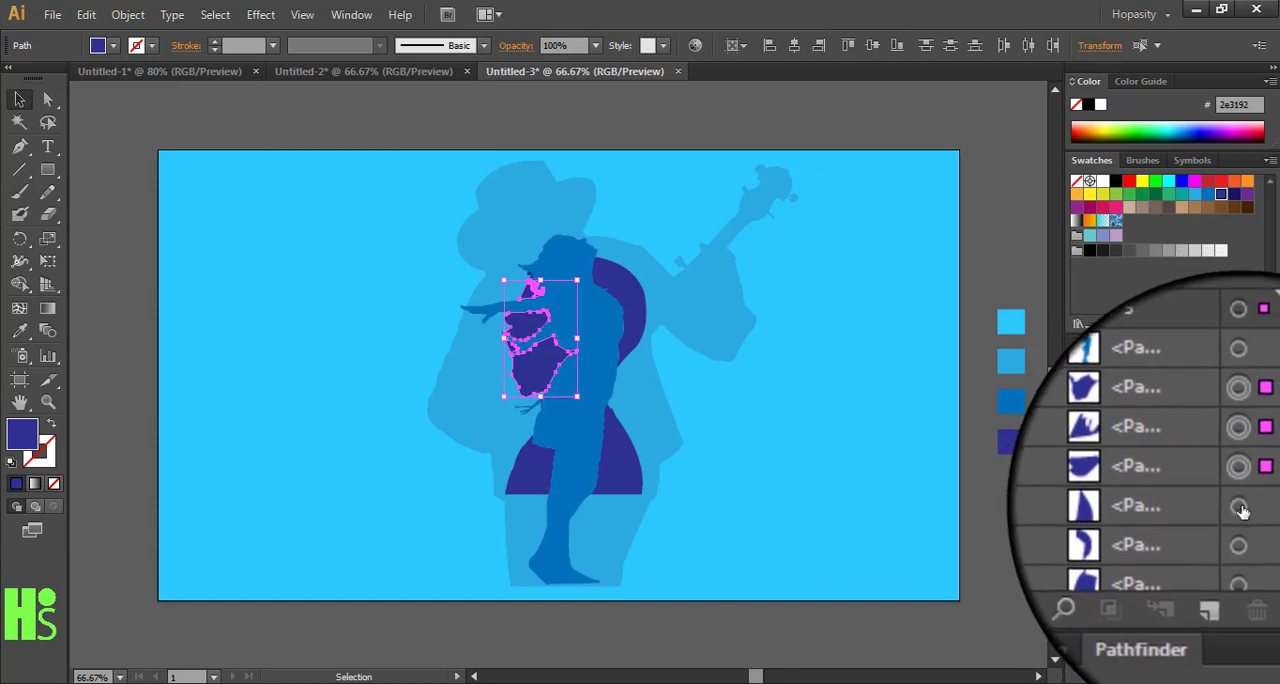
shift+click(1243, 513)
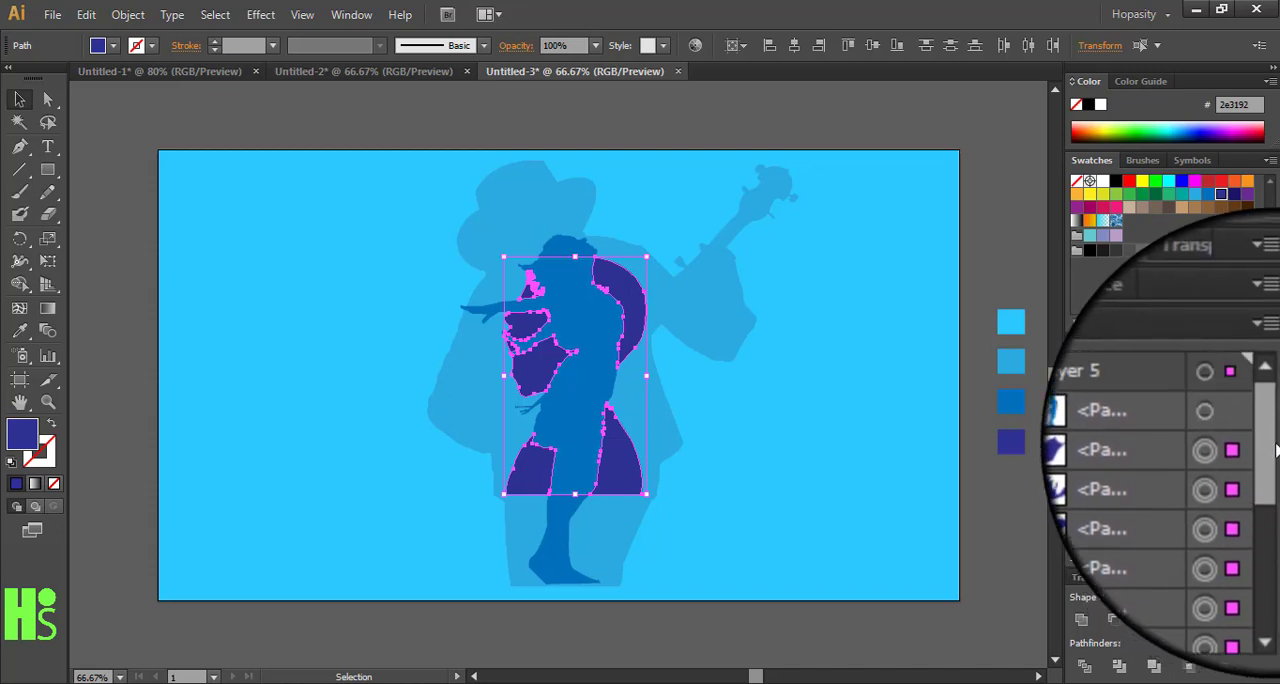
drag(1276, 451, 1277, 459)
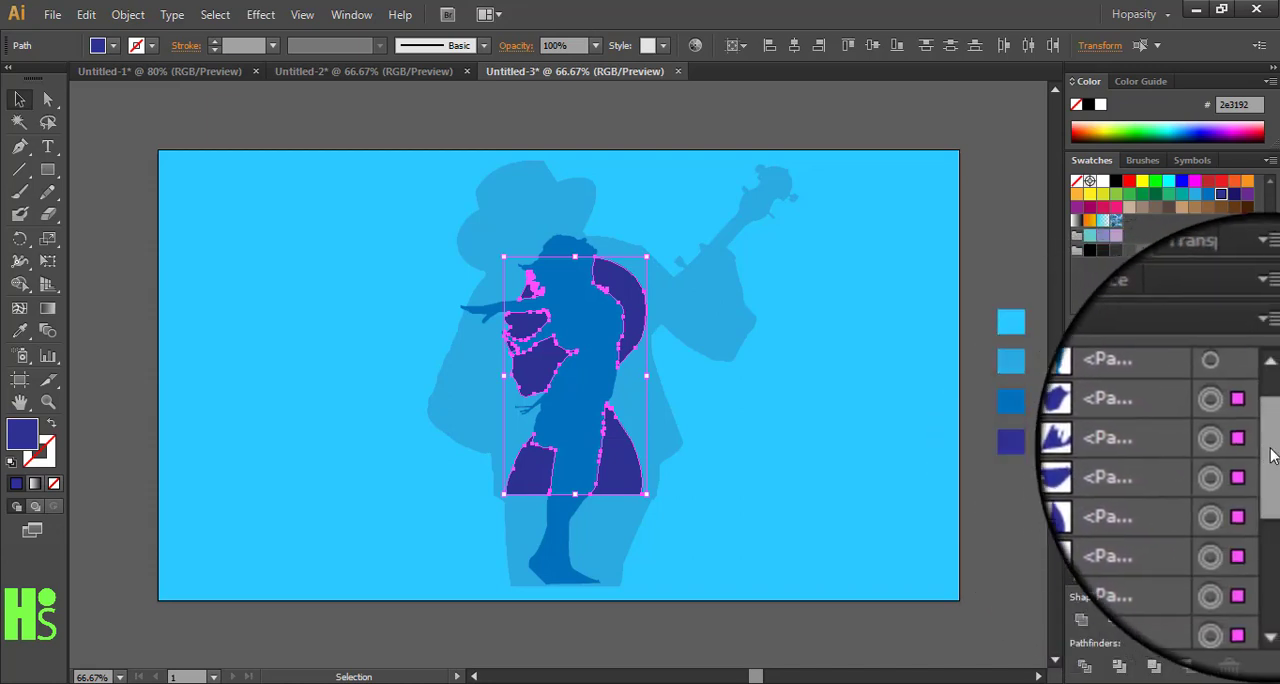
drag(1271, 455, 1274, 484)
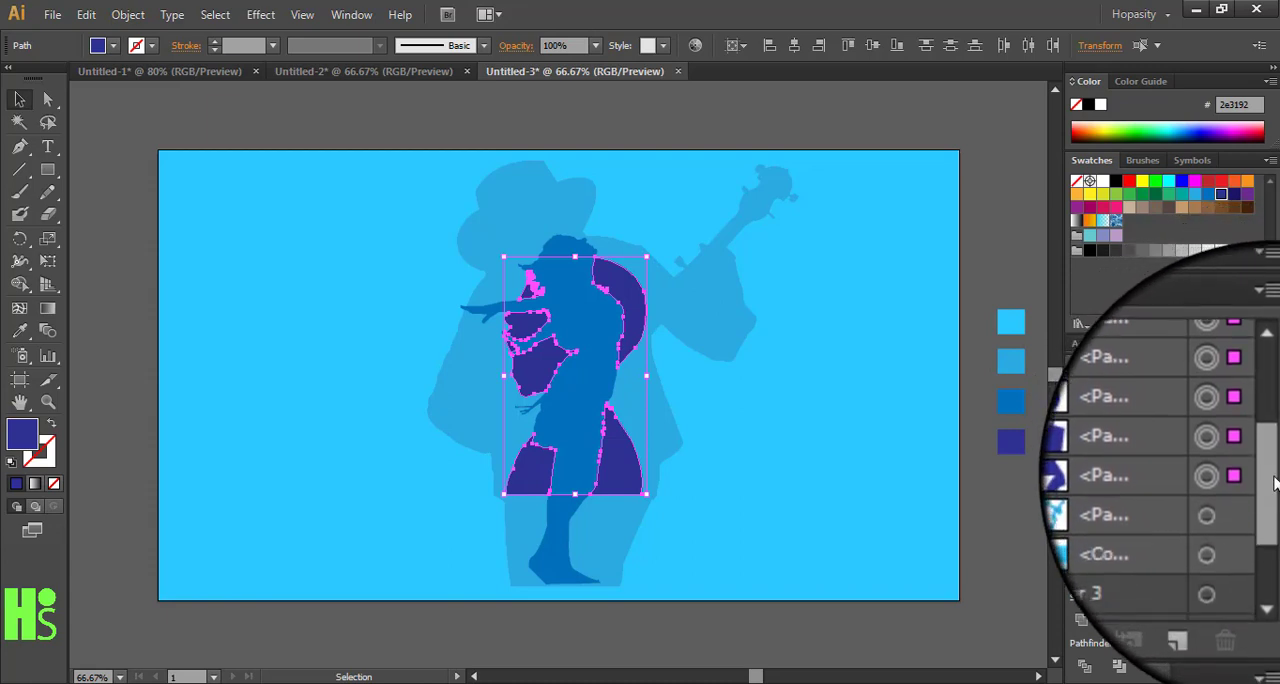
click(180, 16)
mouse_move(128, 14)
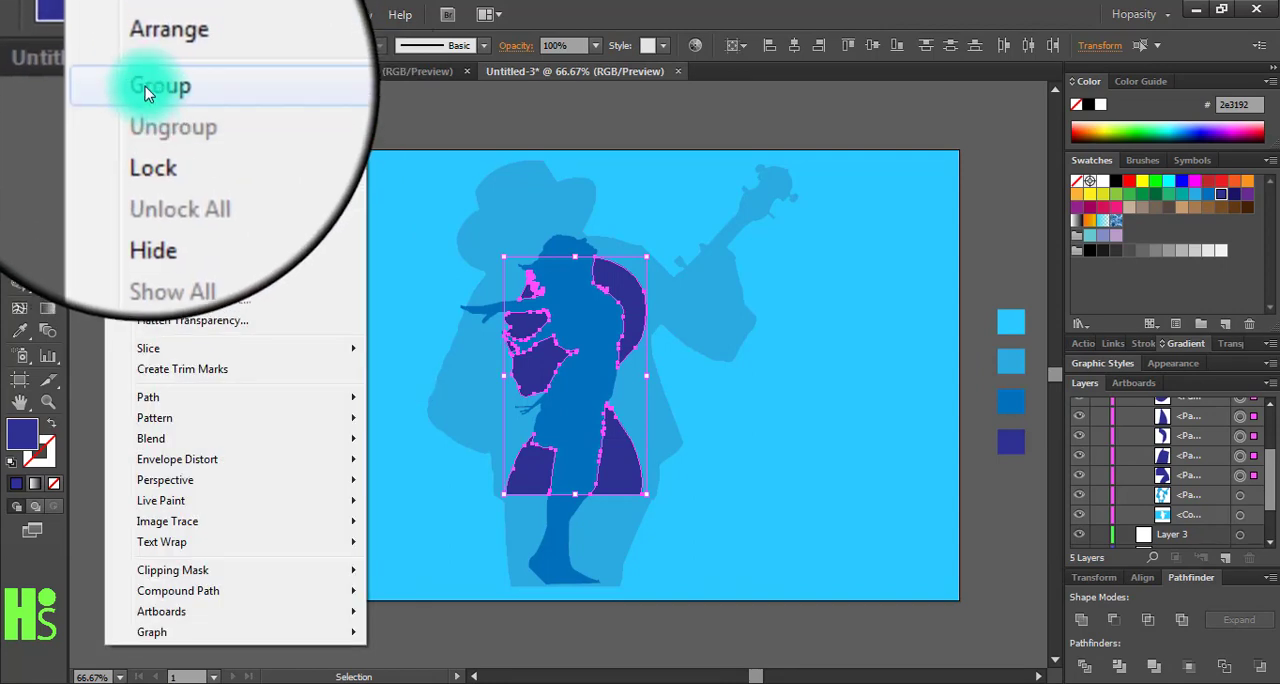
click(145, 86)
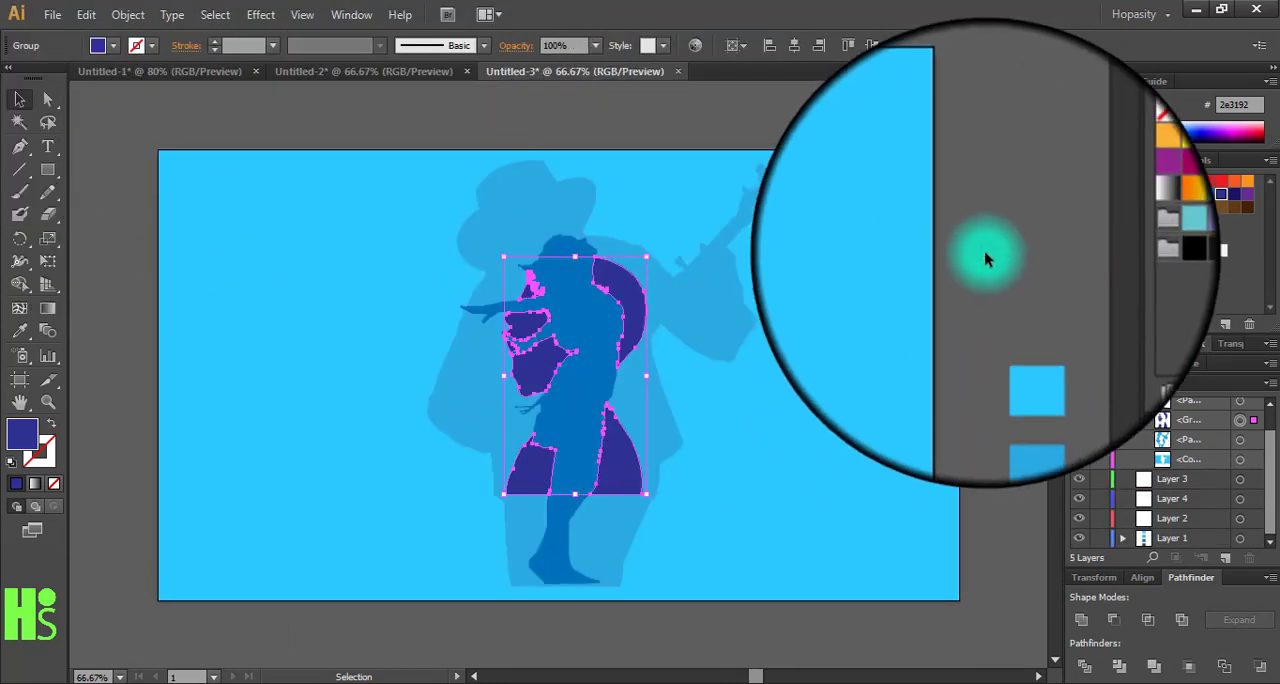
click(993, 270)
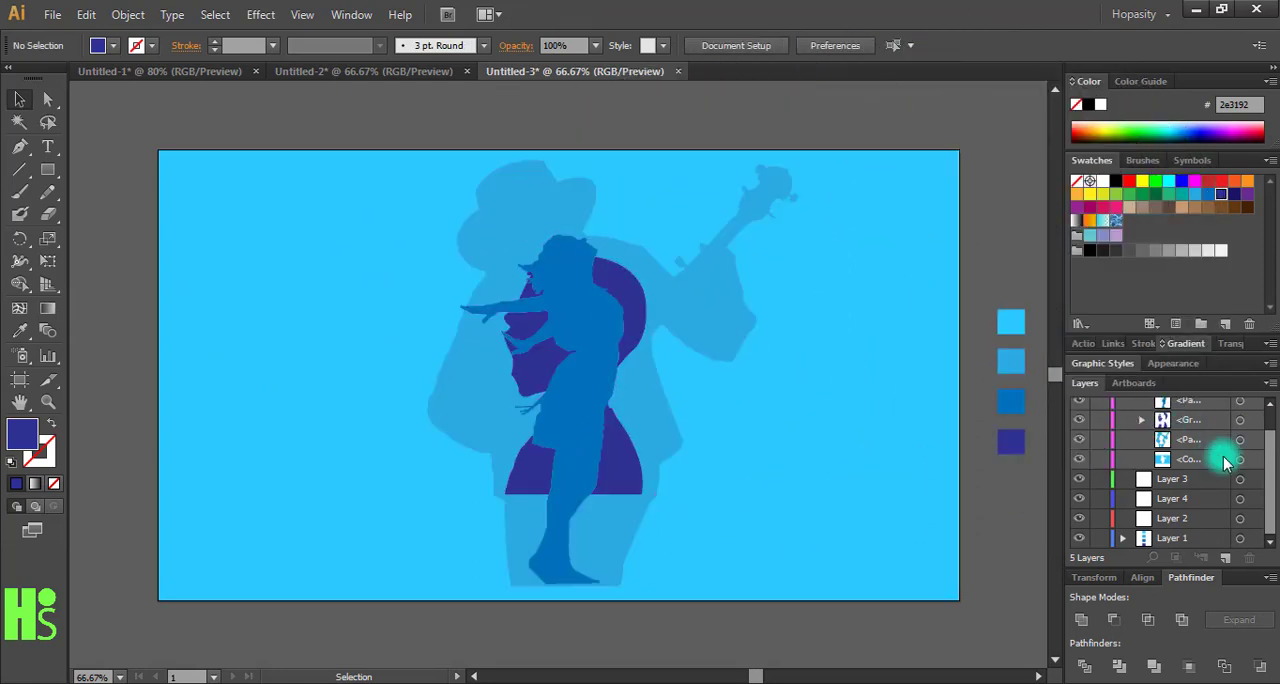
- Reorder Layer 5 so the light blue background shape is first and the banjo player's shape is directly beneath it
drag(1272, 483, 1272, 455)
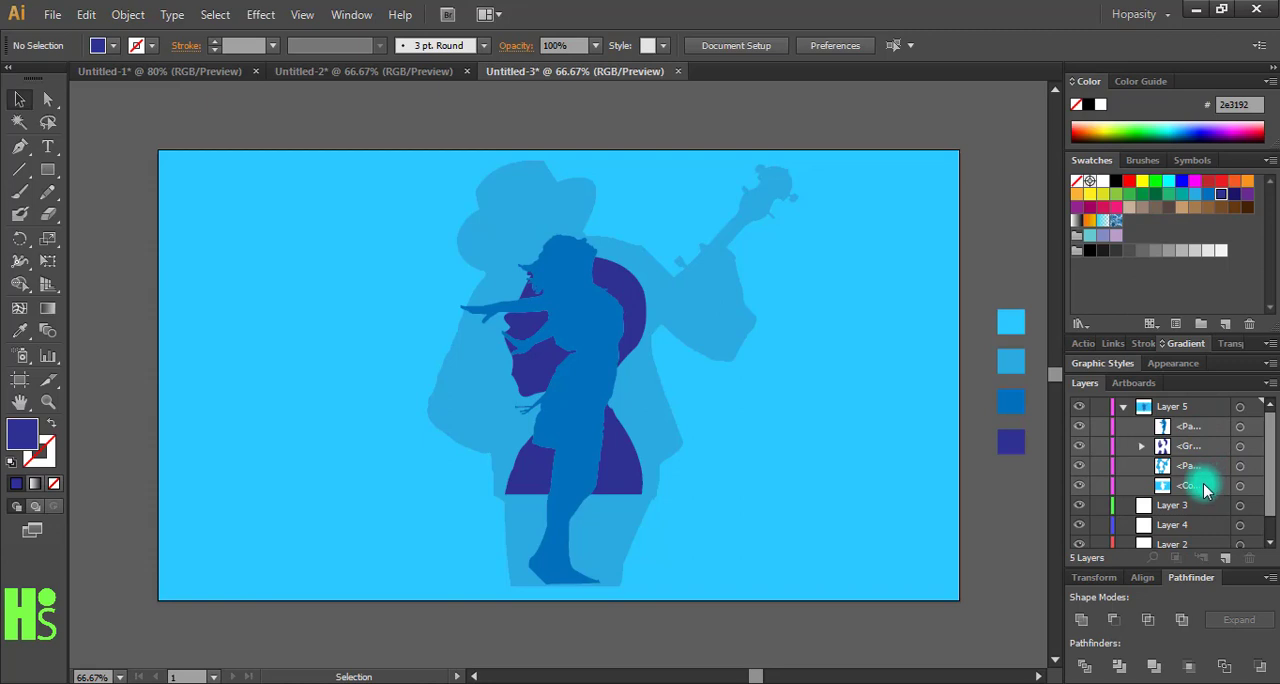
drag(1205, 490, 1188, 416)
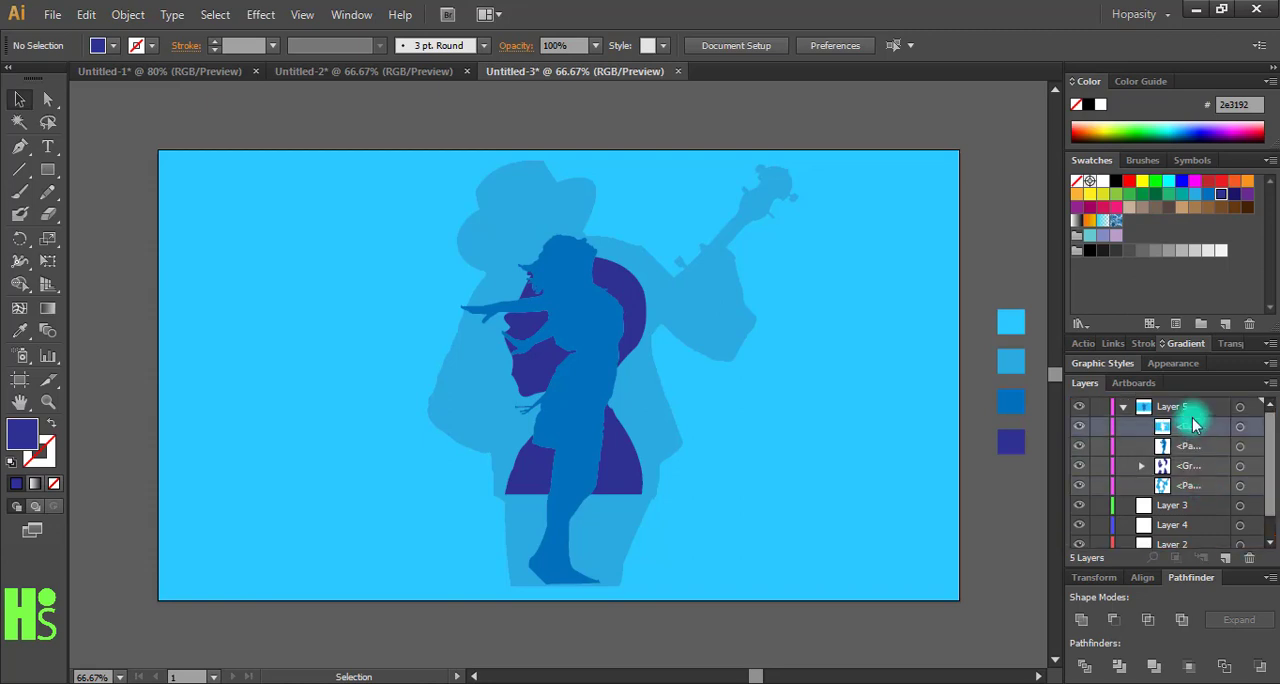
drag(1205, 492, 1192, 438)
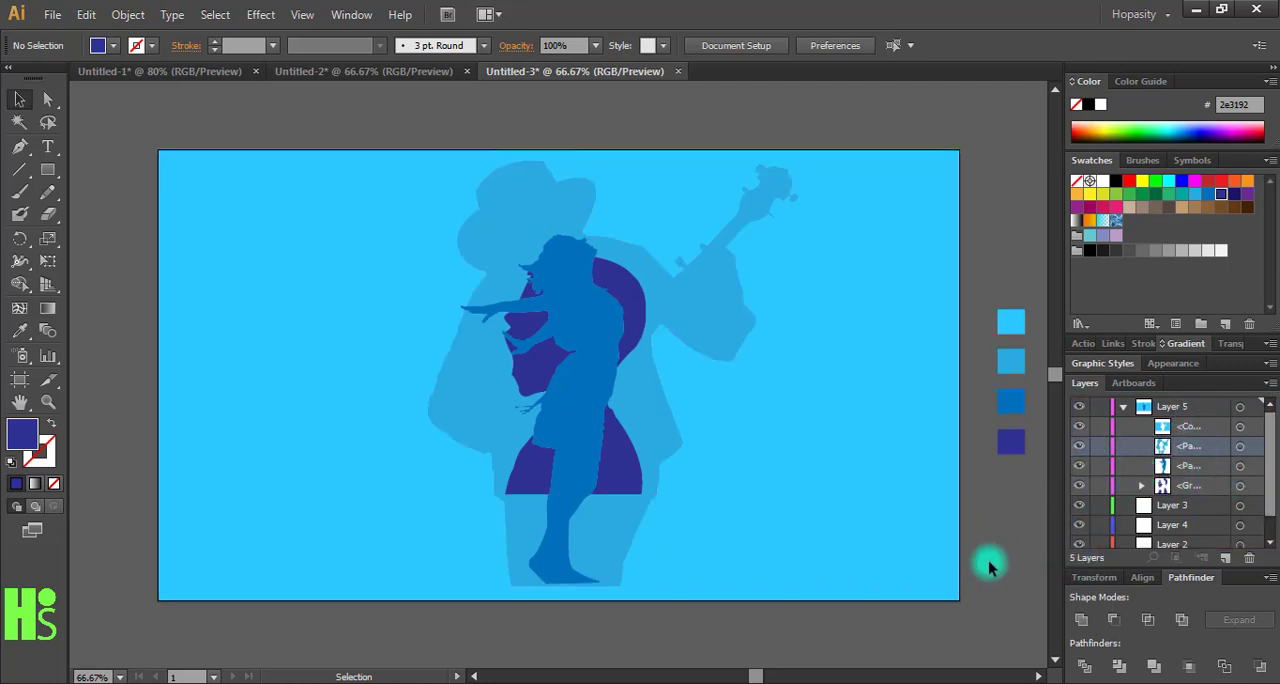
- Select the background, banjo player and medium blue figure shapes and open the Drop Shadow effect with preview on
click(1240, 428)
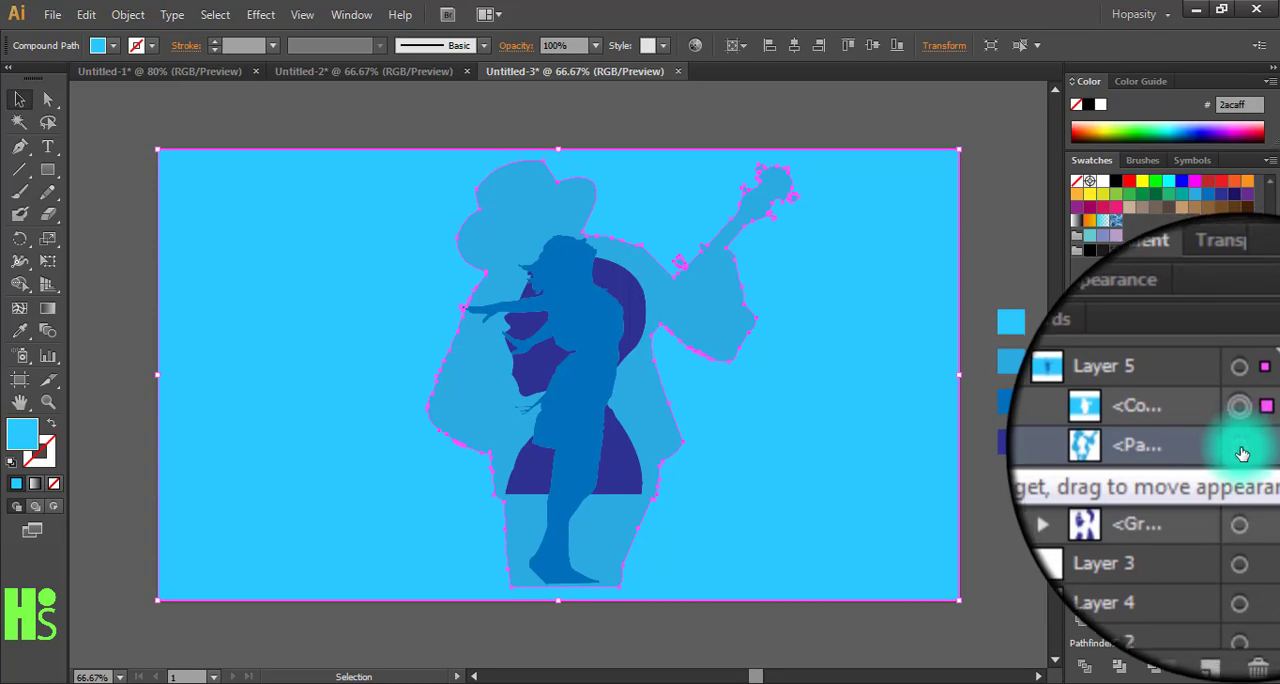
shift+click(1242, 448)
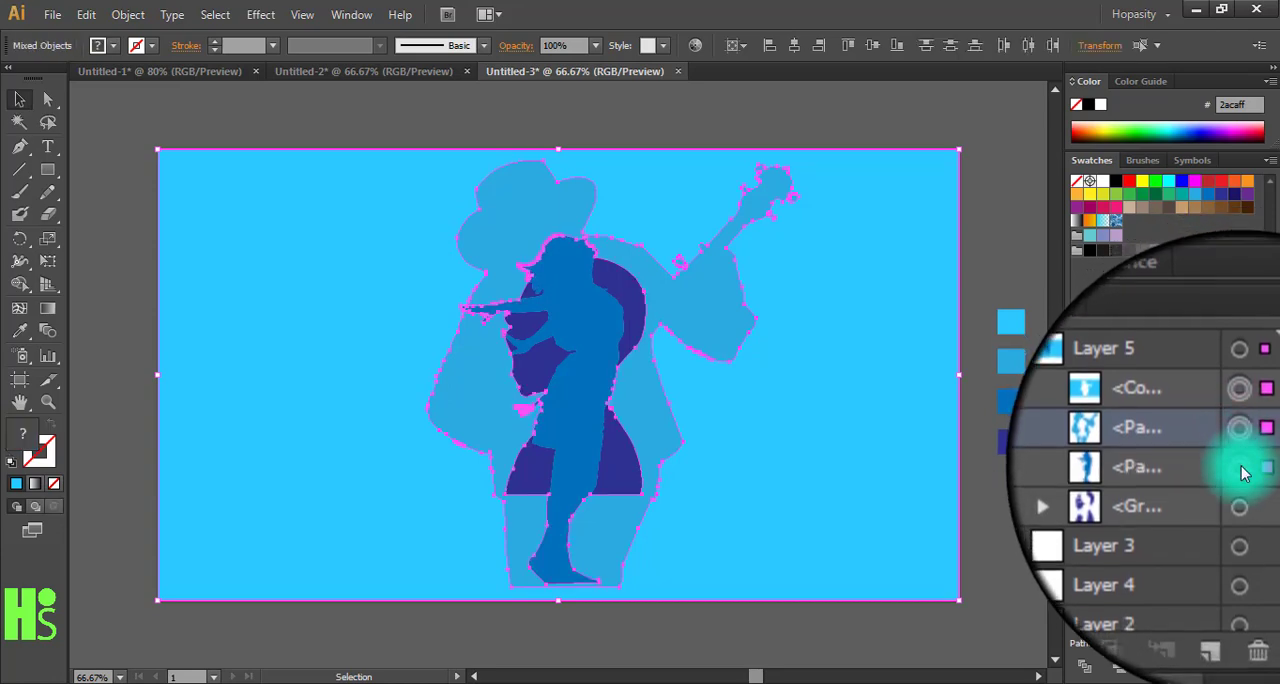
shift+click(1240, 468)
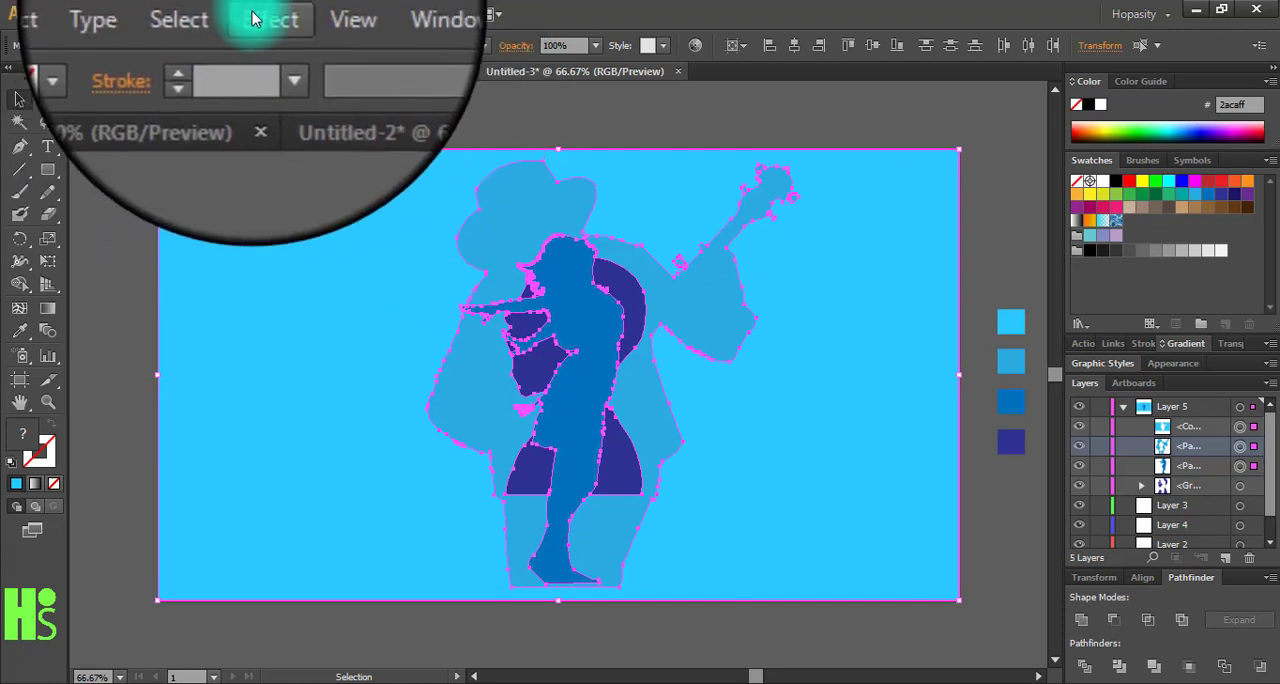
click(253, 19)
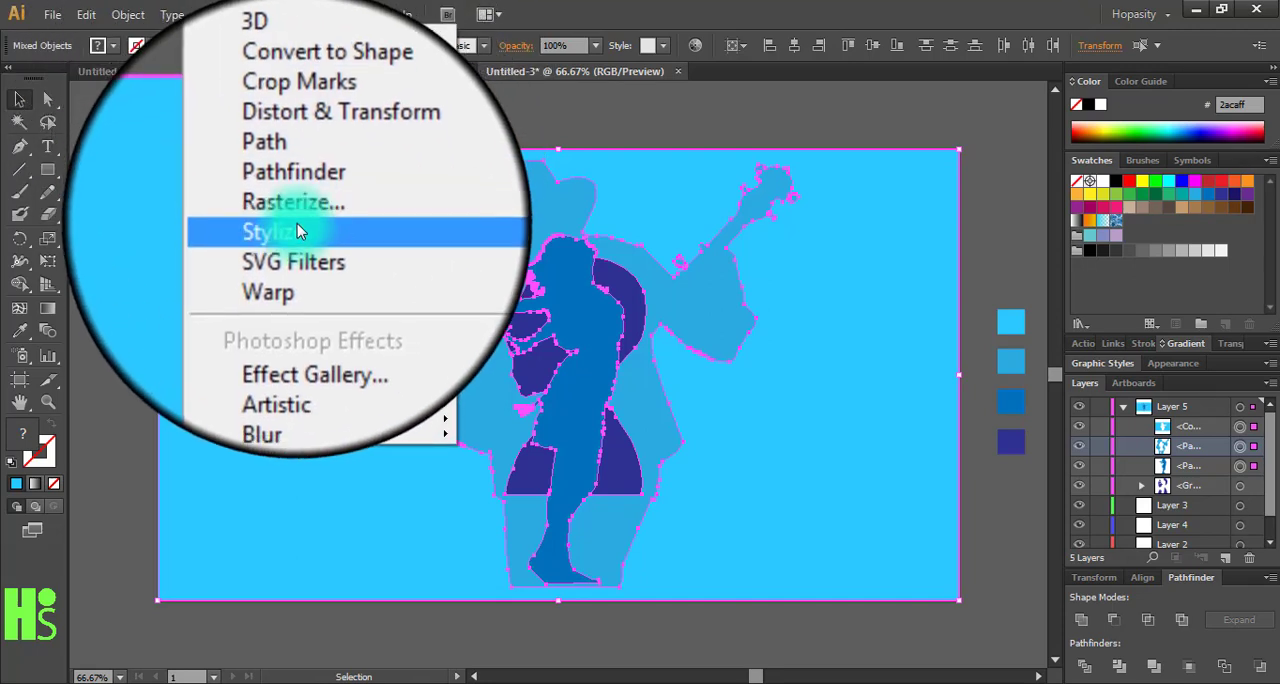
mouse_move(297, 226)
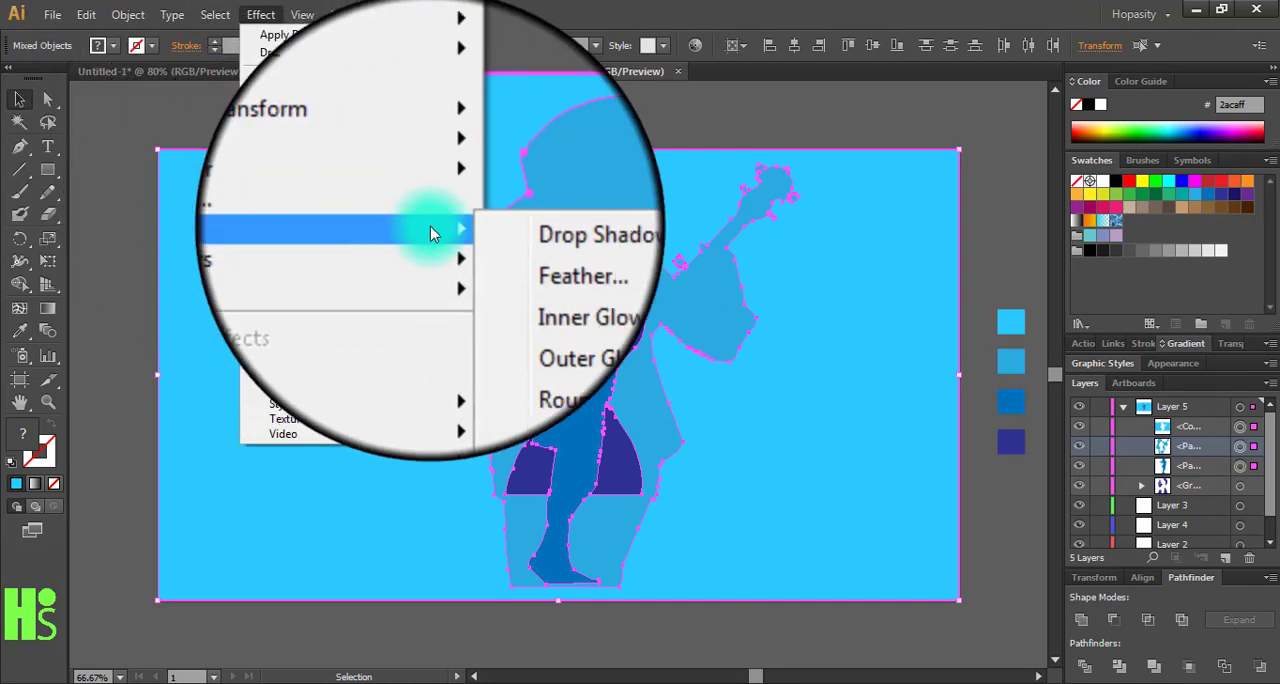
click(490, 232)
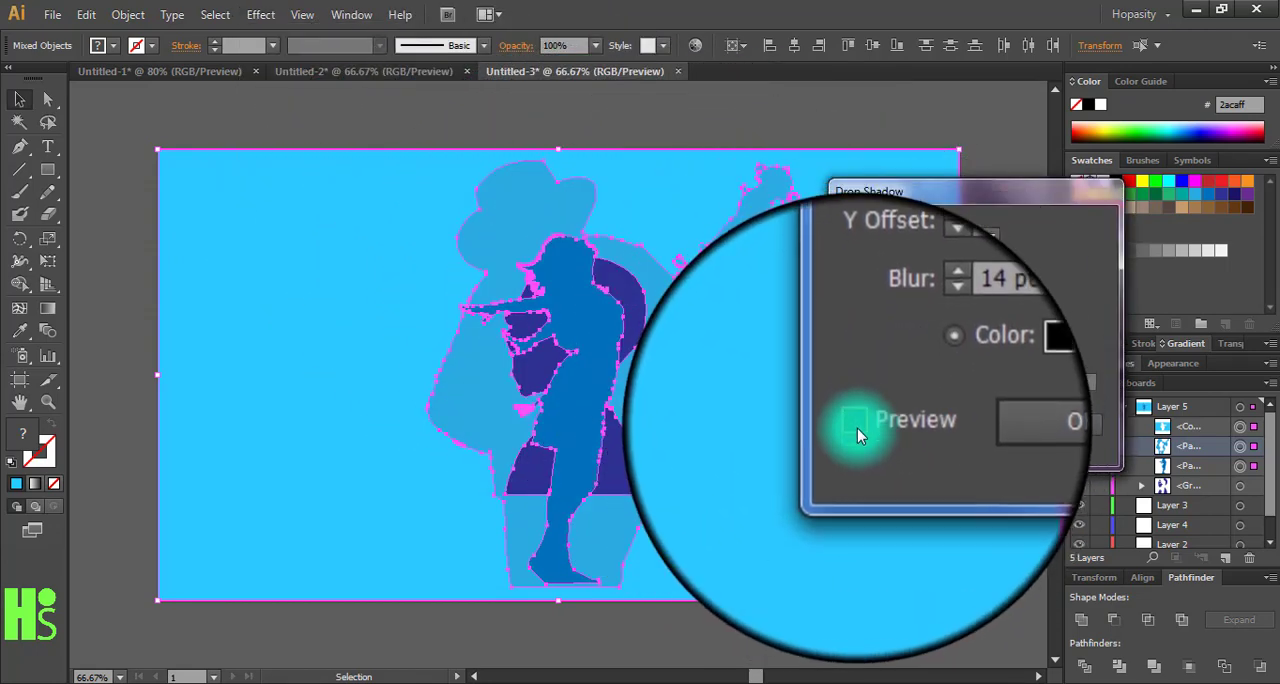
click(857, 428)
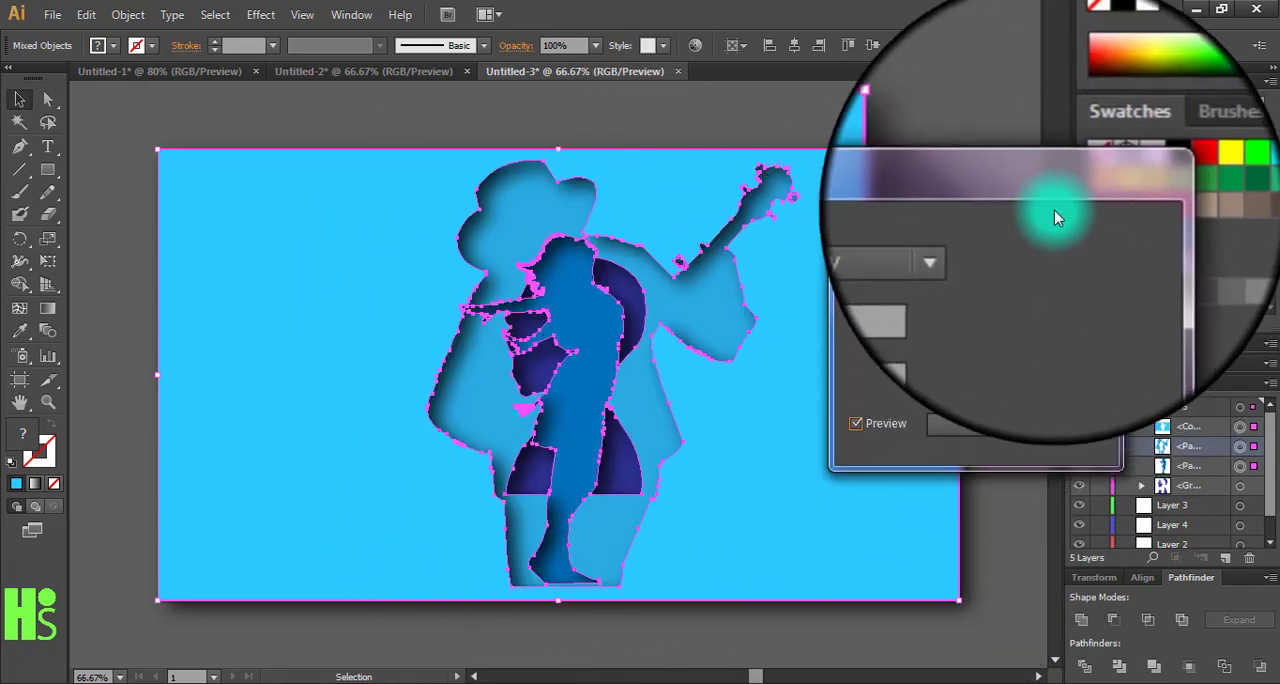
- Set the drop shadow's blur to 15 pt and Y offset to 13 pt, apply it and deselect the shapes
mouse_move(1051, 206)
mouse_down()
mouse_move(1032, 208)
mouse_move(1042, 201)
mouse_up()
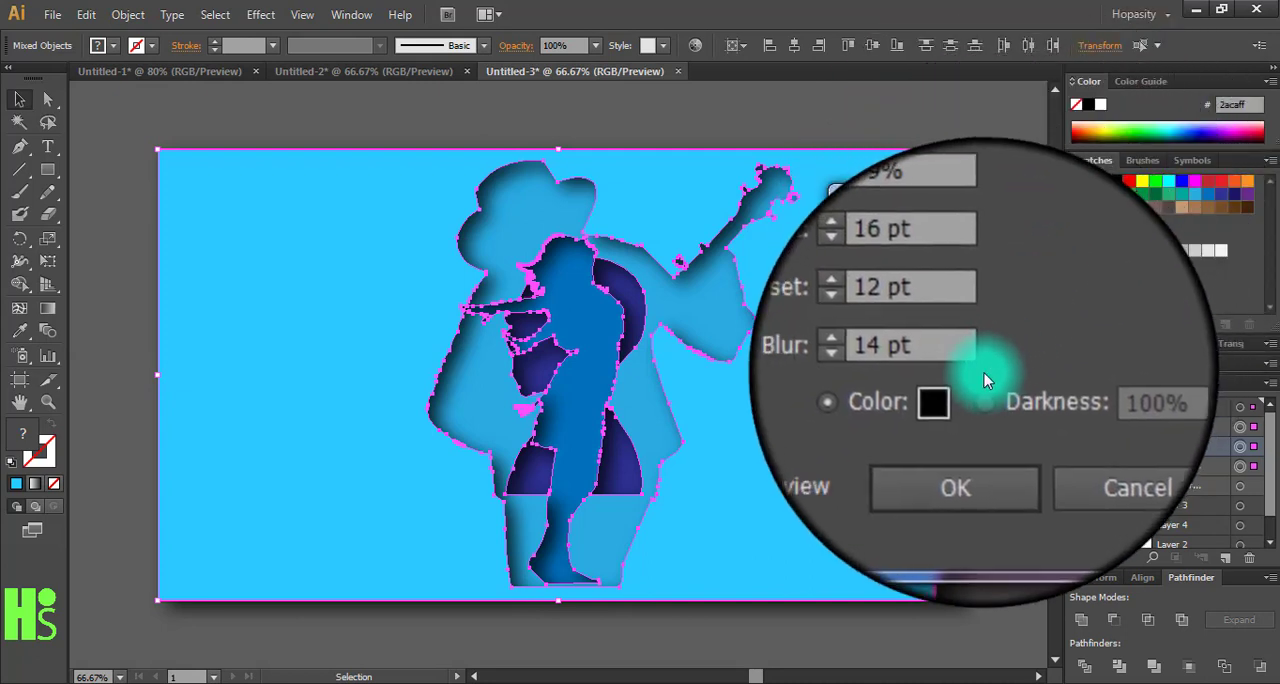
click(910, 362)
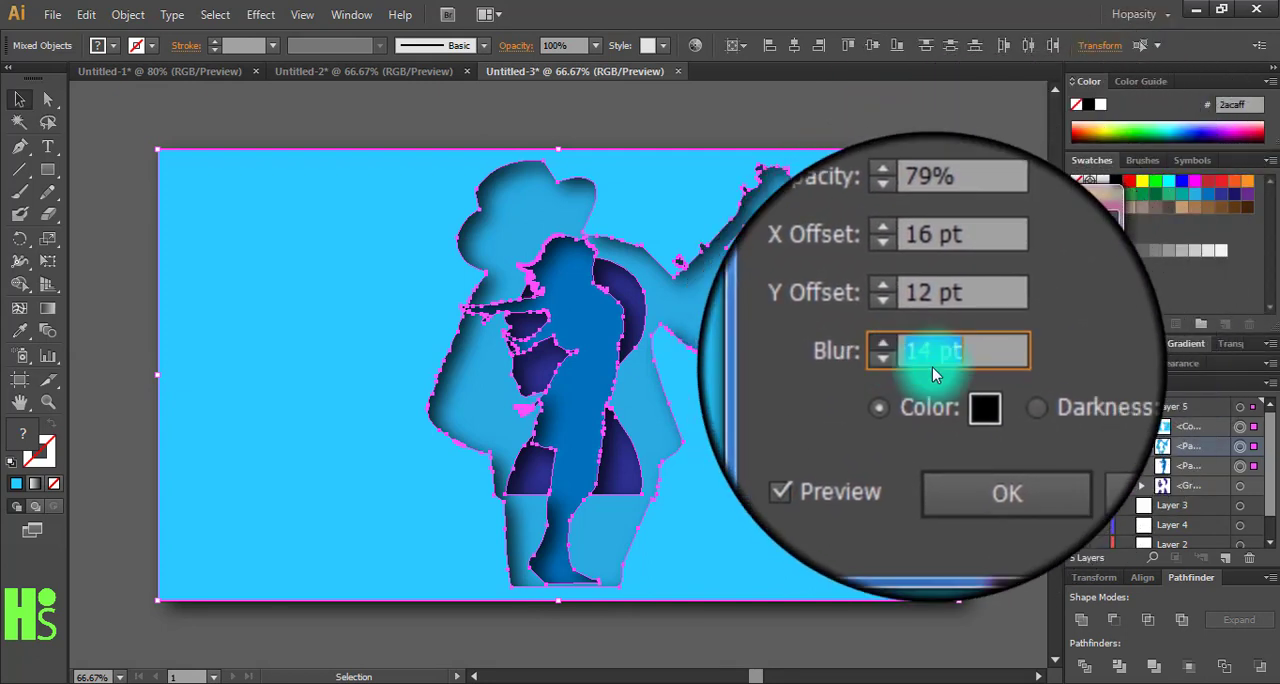
click(907, 351)
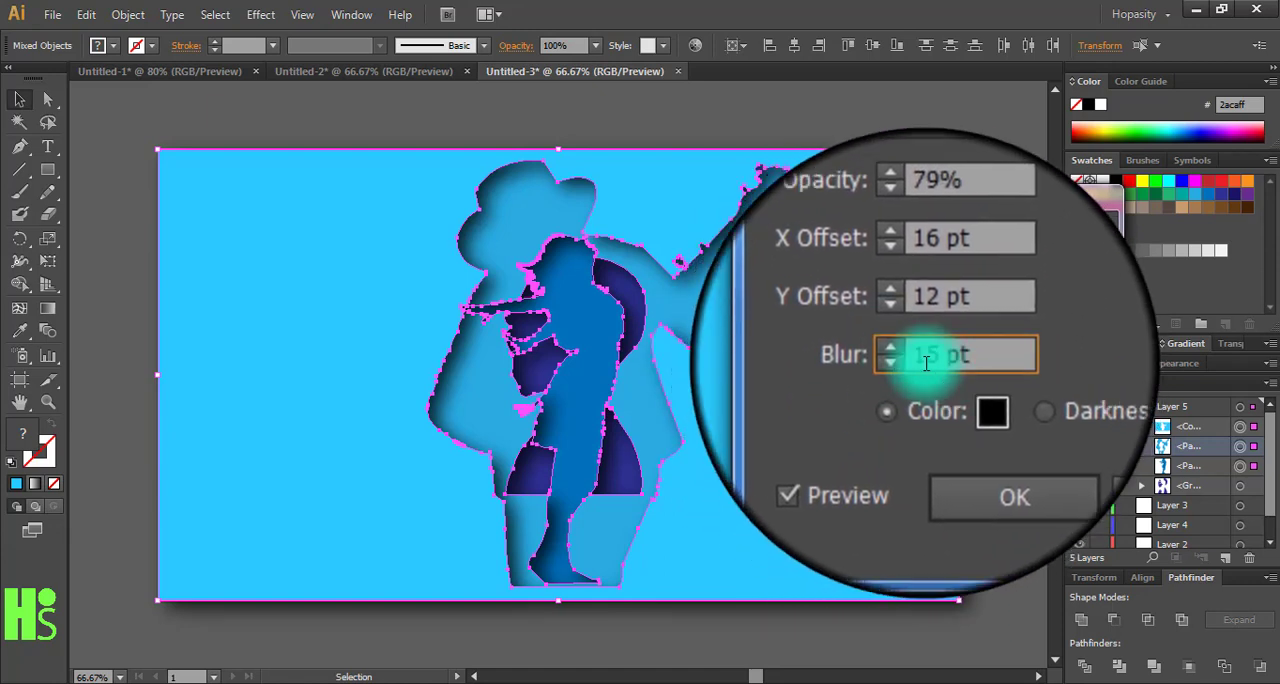
click(908, 326)
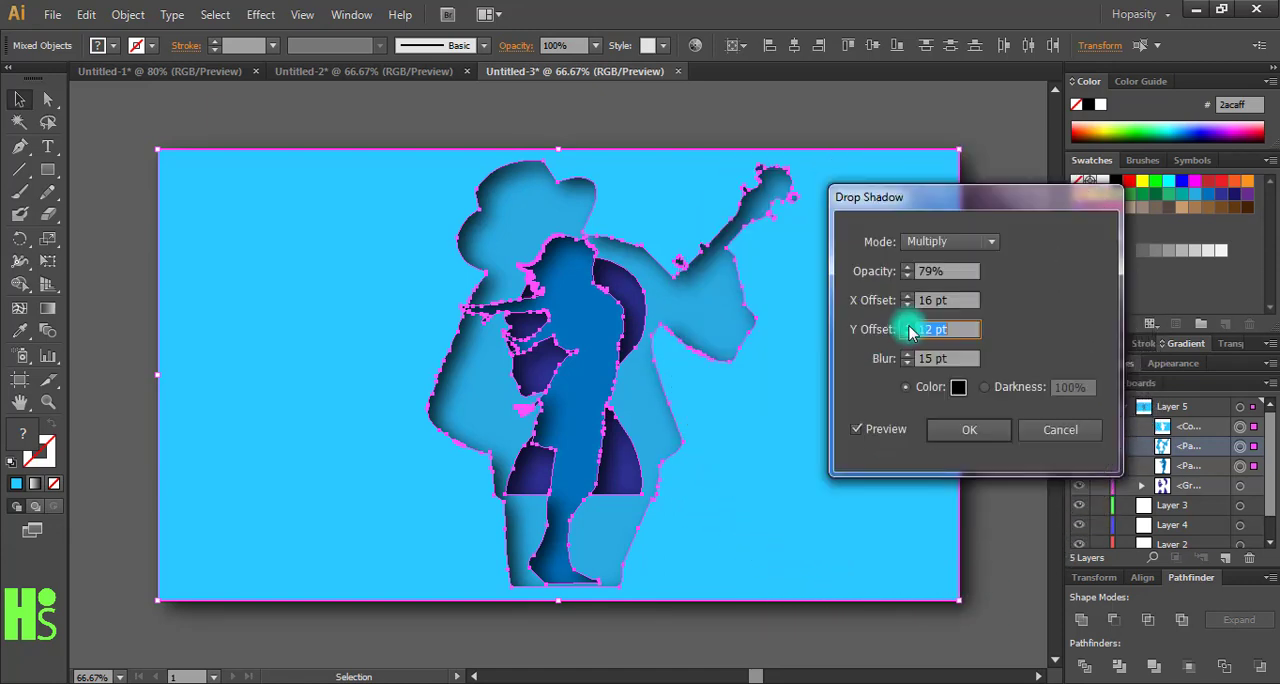
click(907, 325)
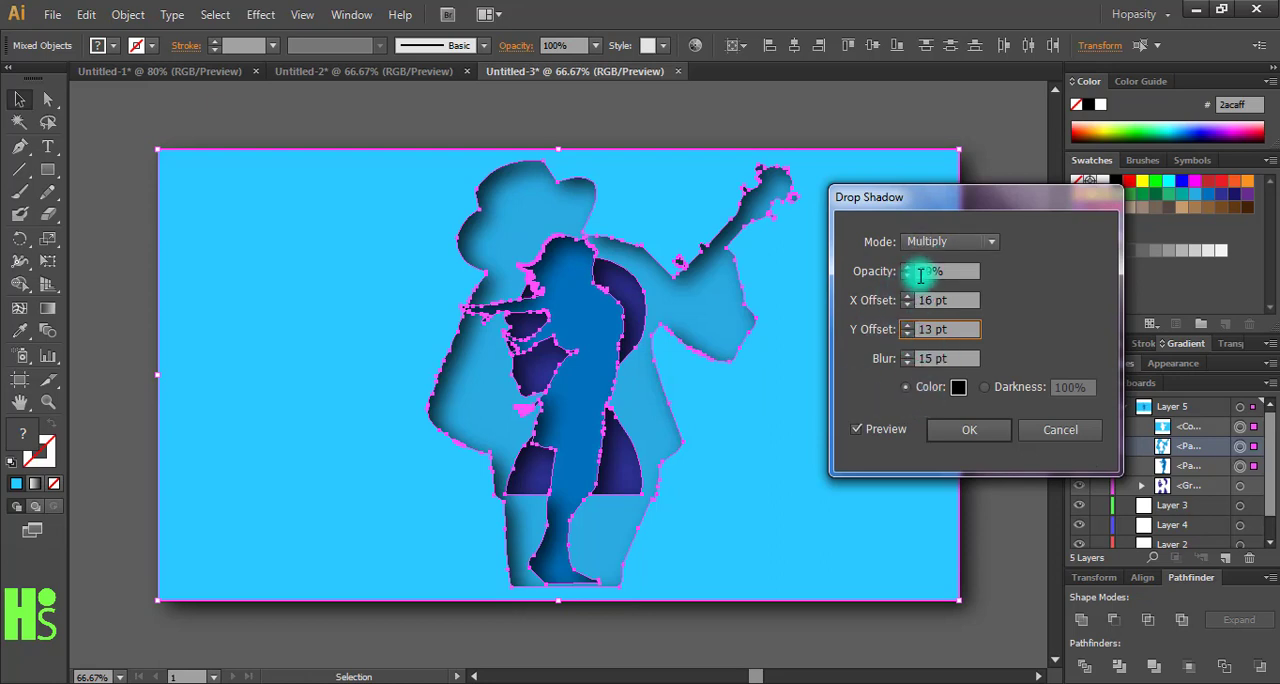
click(966, 435)
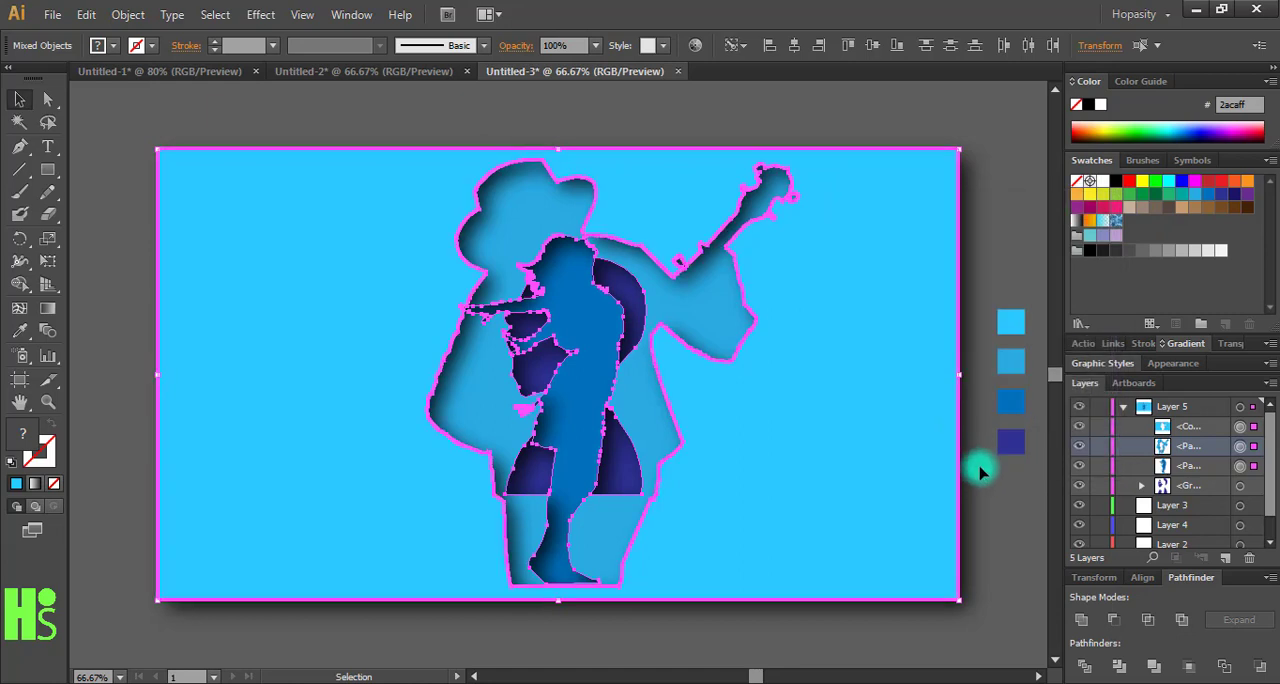
click(1192, 512)
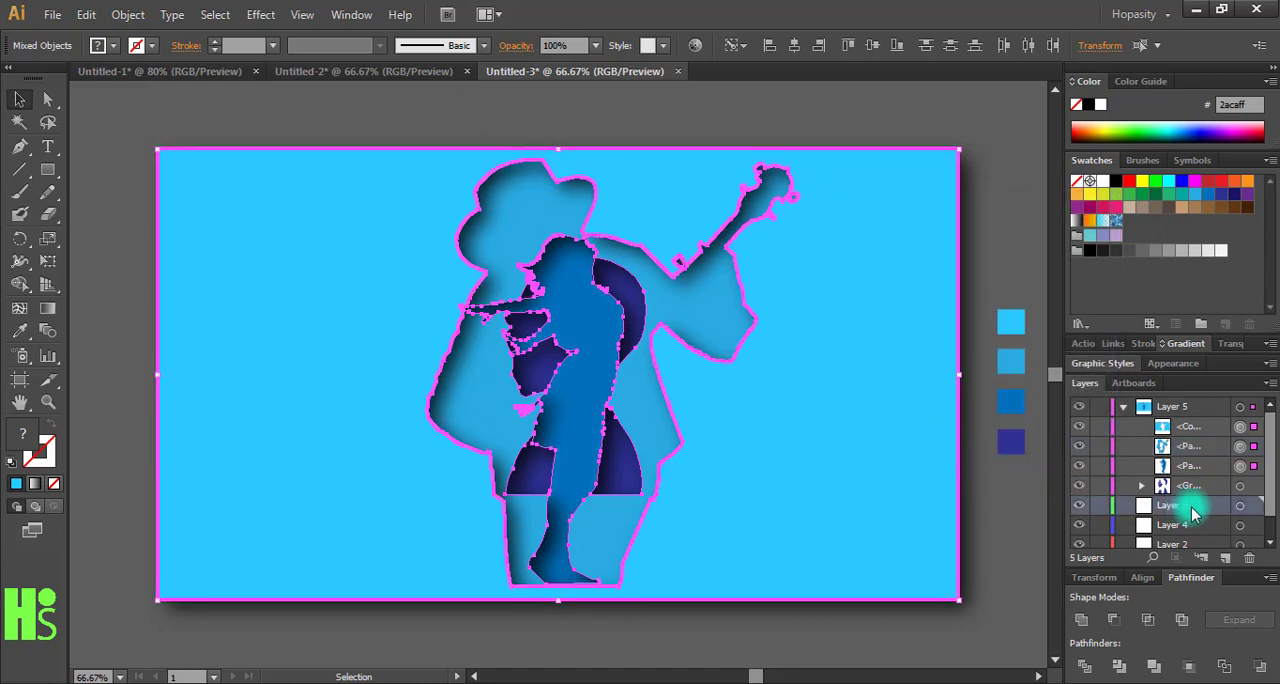
click(1239, 506)
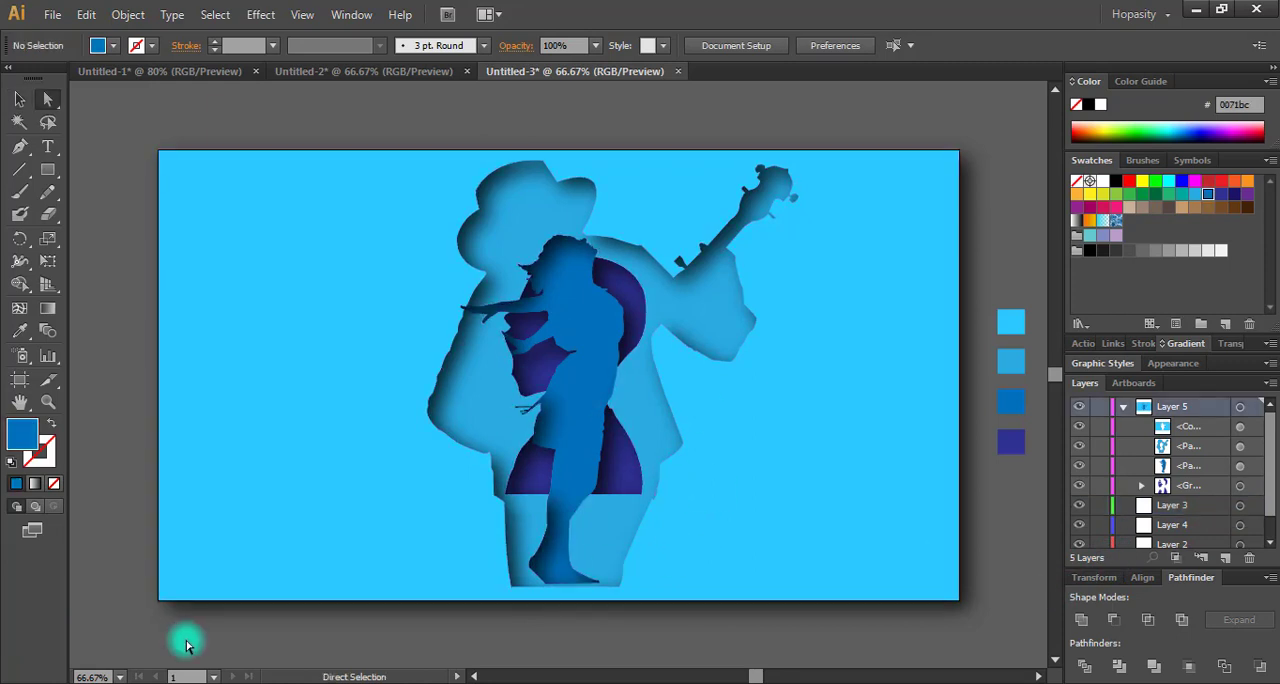
- Hide the panels and inspect the shadowed paper-cut artwork at 100% zoom
key(Tab)
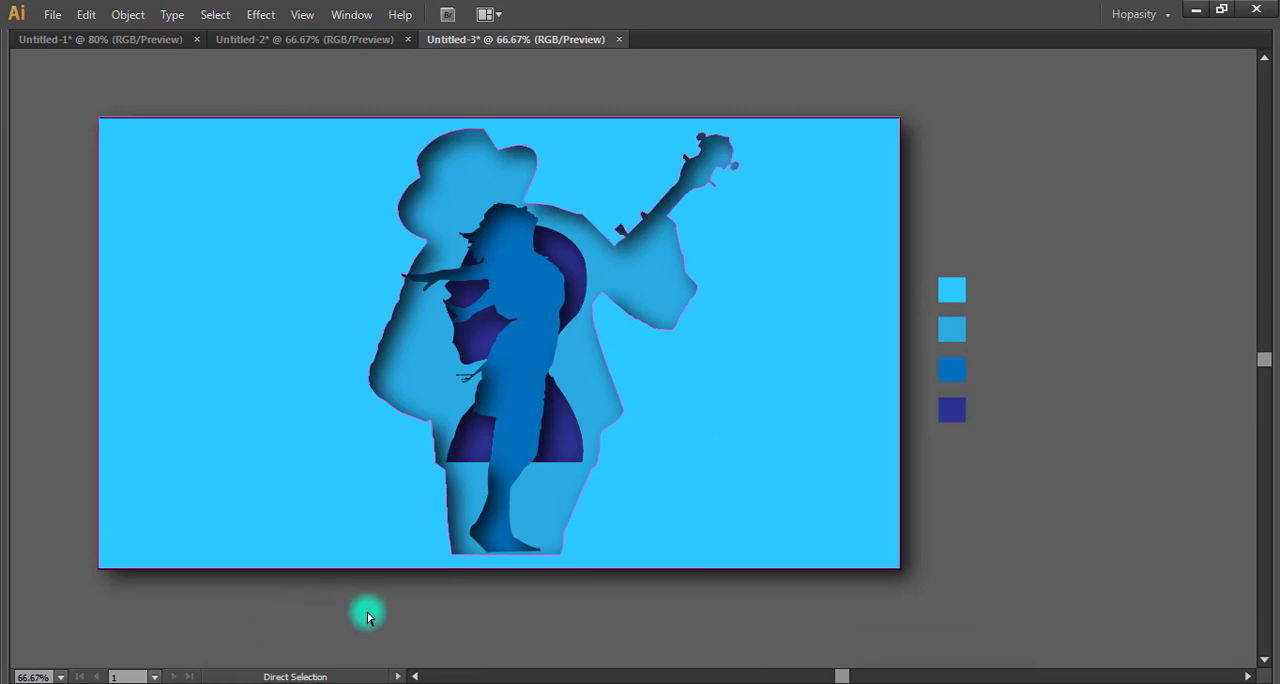
drag(366, 608, 479, 615)
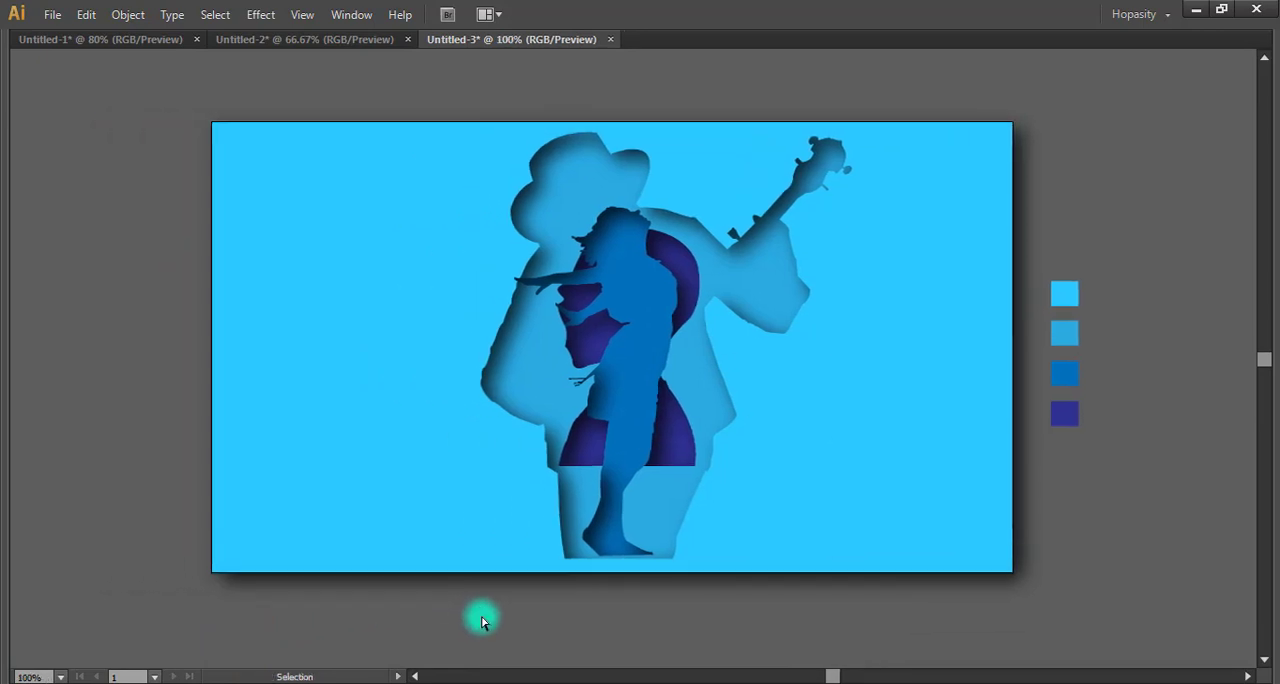
key(ctrl+plus)
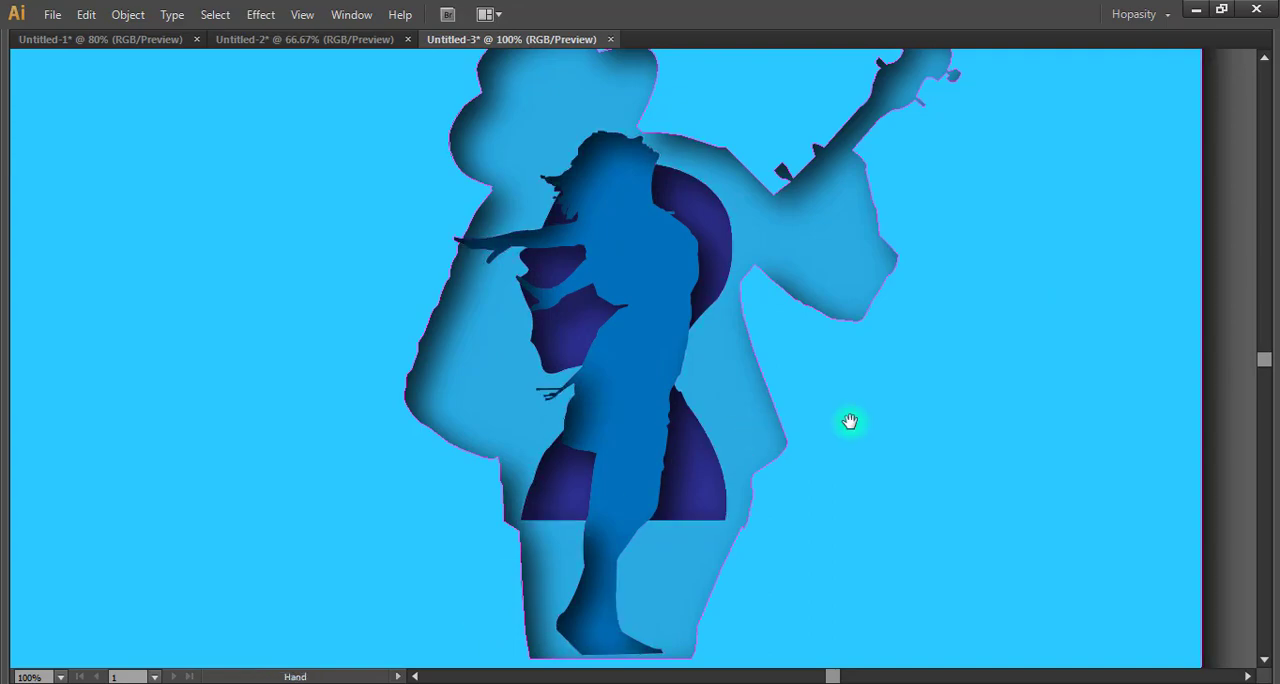